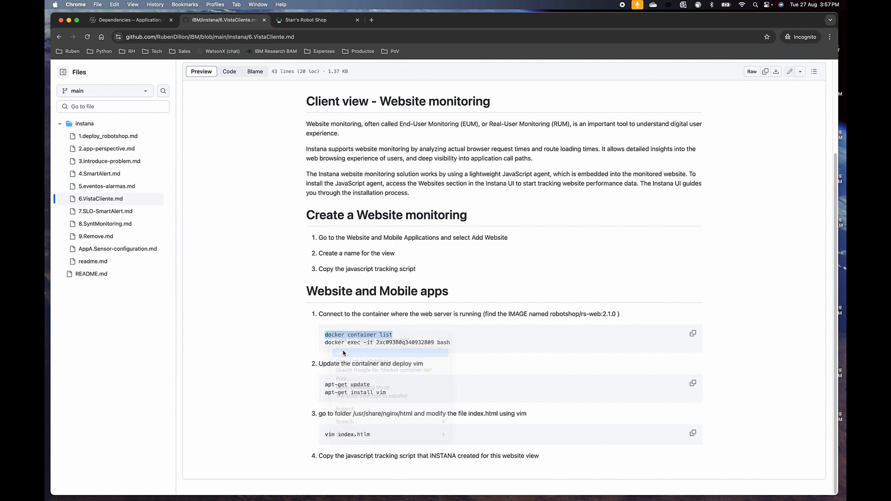
Step: In the iTerm2 robot-shop session, run docker container list and widen the terminal window
drag(846, 149, 191, 72)
right_click(245, 110)
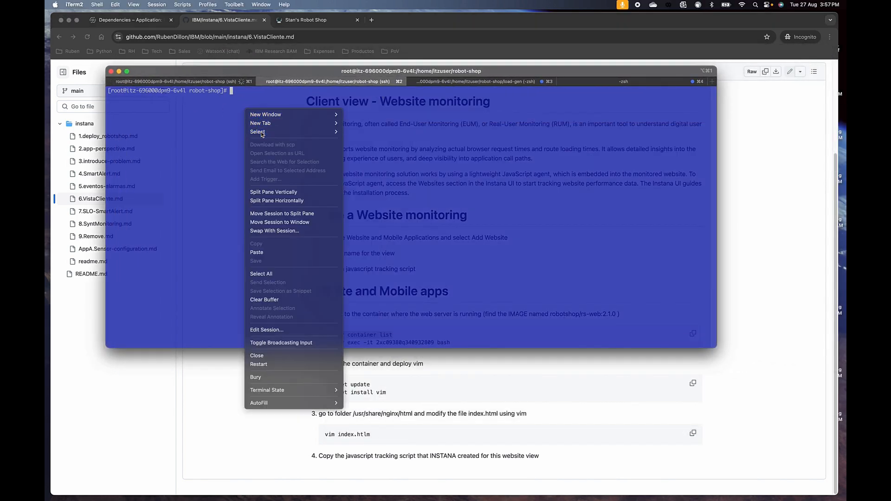
click(275, 252)
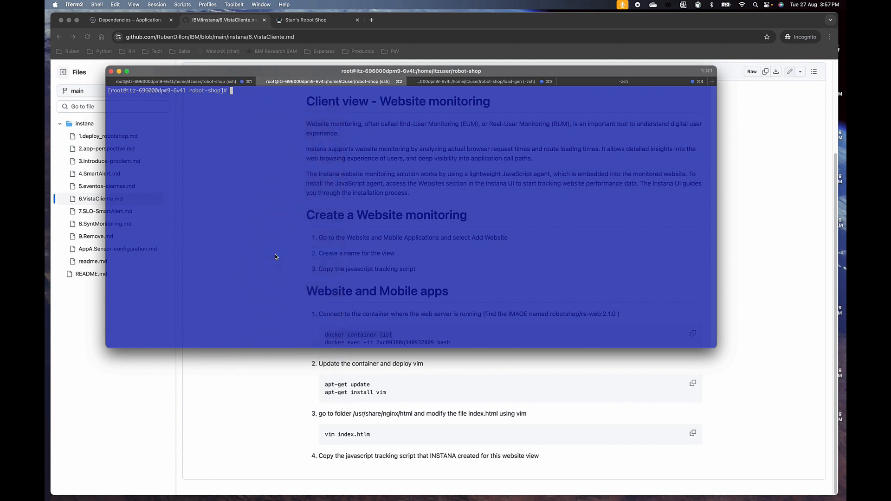
key(Return)
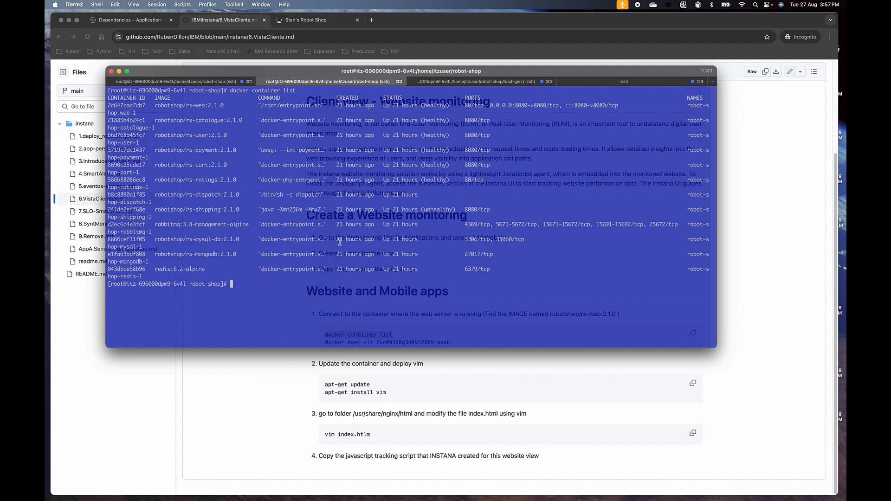
drag(719, 179, 821, 179)
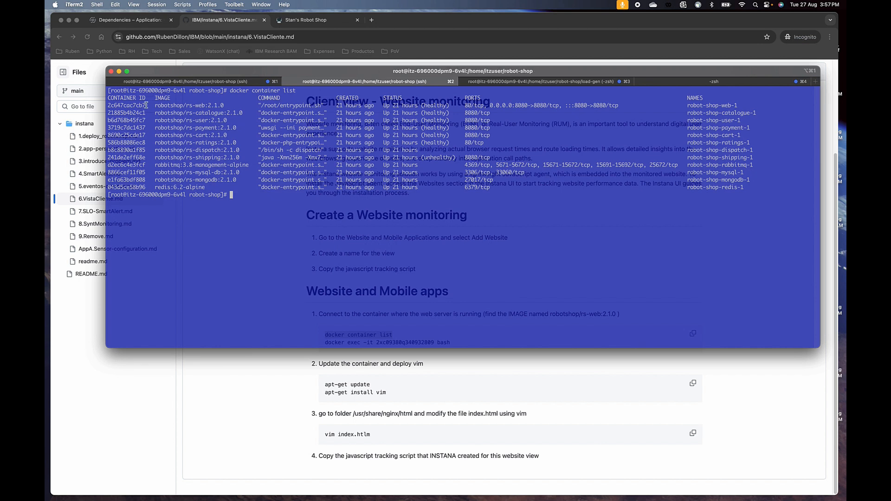
Step: Copy the container ID of robotshop/rs-web:2.1.0 and open a bash shell in it with docker exec -it
drag(146, 106, 108, 106)
right_click(113, 106)
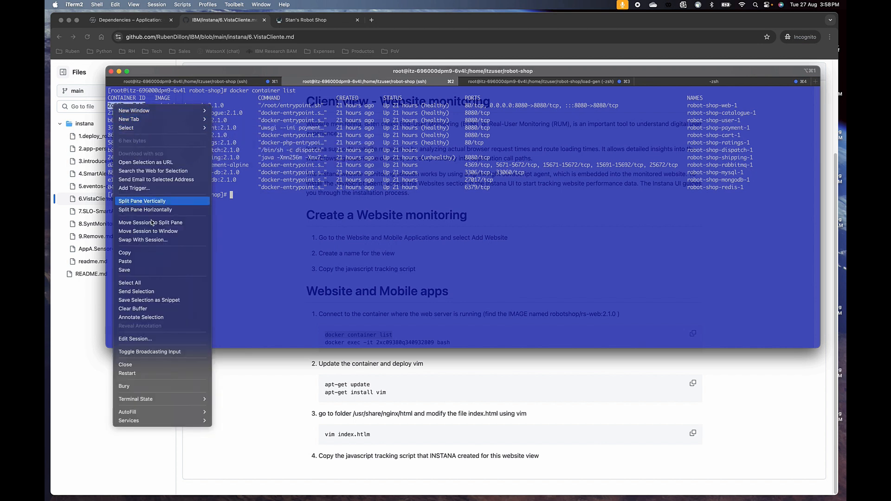
click(150, 253)
click(238, 238)
text(docker )
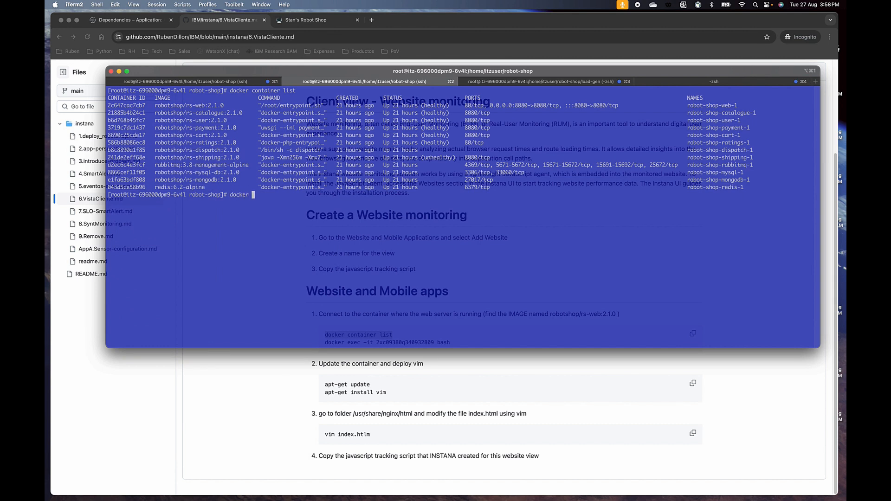
text(exec -it)
key(super+v)
text(bash)
key(Return)
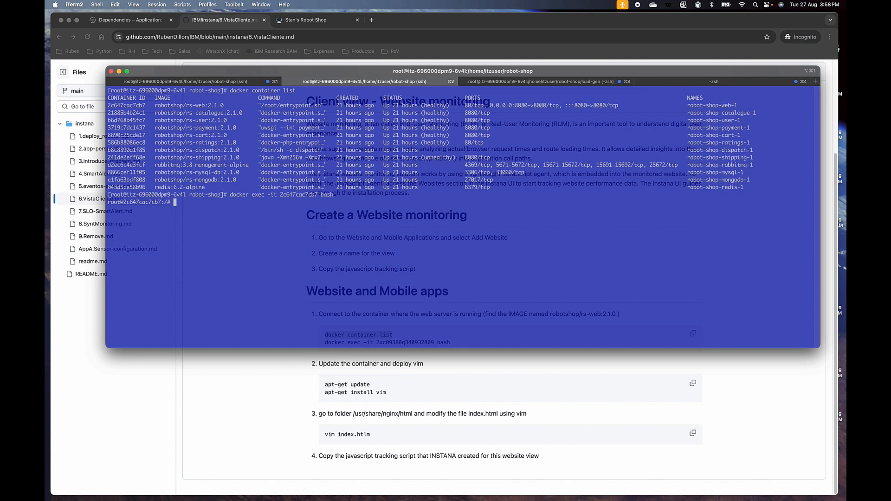
Step: Refresh the container's package lists with apt-get update
text(d)
text(pt)
text(-get u)
text(pdate)
key(Return)
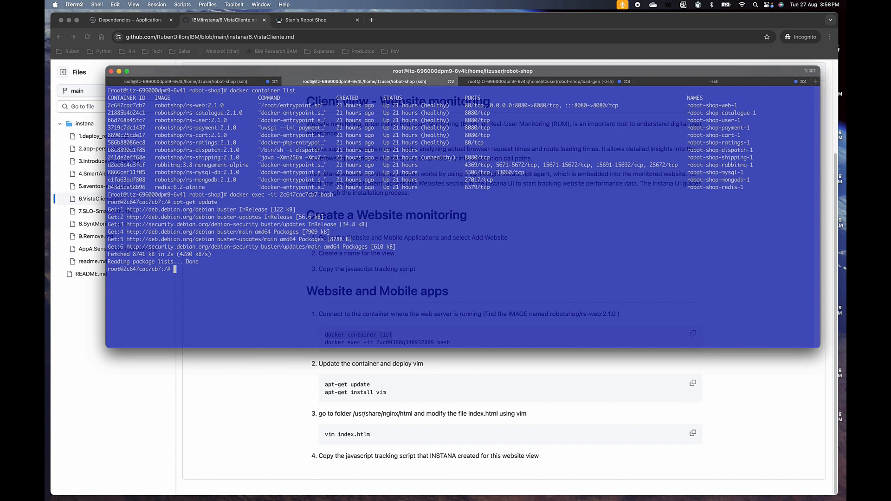
Step: Install vim in the container with apt-get, accept the installation, and clear the terminal
key(Up)
key(BackSpace)
key(BackSpace)
key(BackSpace)
key(BackSpace)
key(BackSpace)
key(BackSpace)
text(install vim)
key(Return)
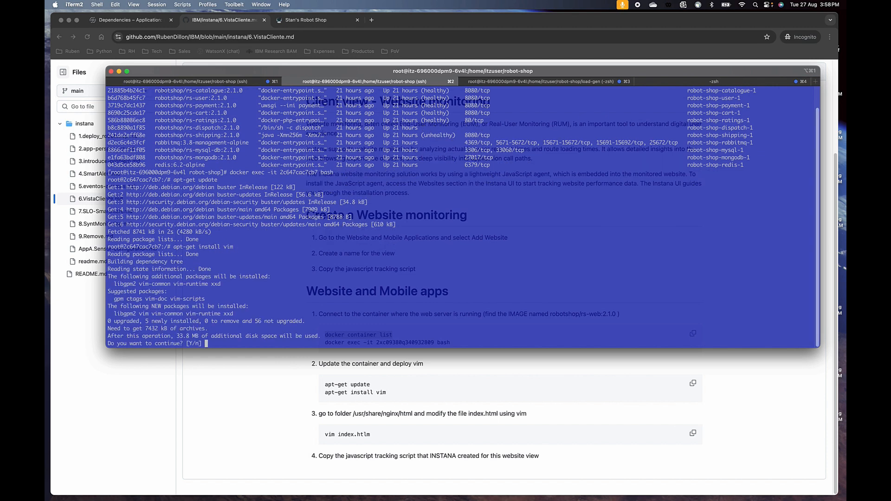
text(Y)
key(Return)
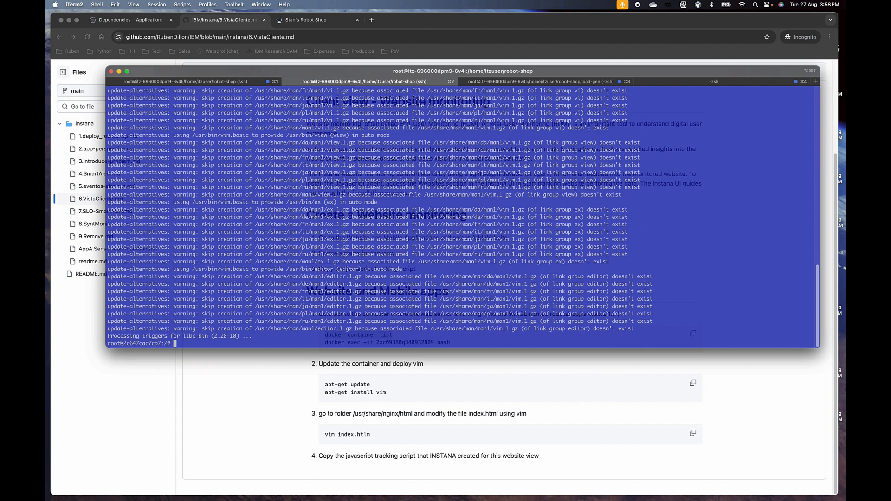
text(clear)
key(Return)
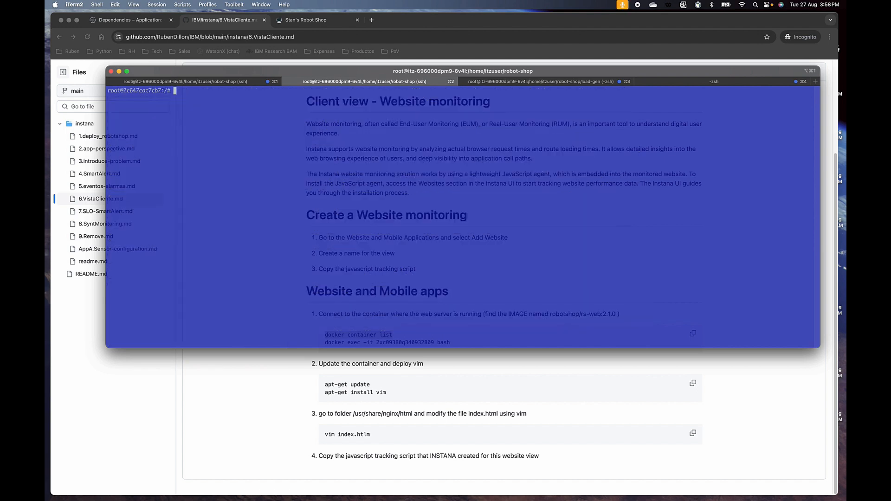
Step: Change to /usr/share/nginx/html and list its files, including in long format with ls -l
text(cd /usr/sha)
key(Tab)
text(ng)
key(Tab)
text(html)
key(Return)
text(ls)
key(Return)
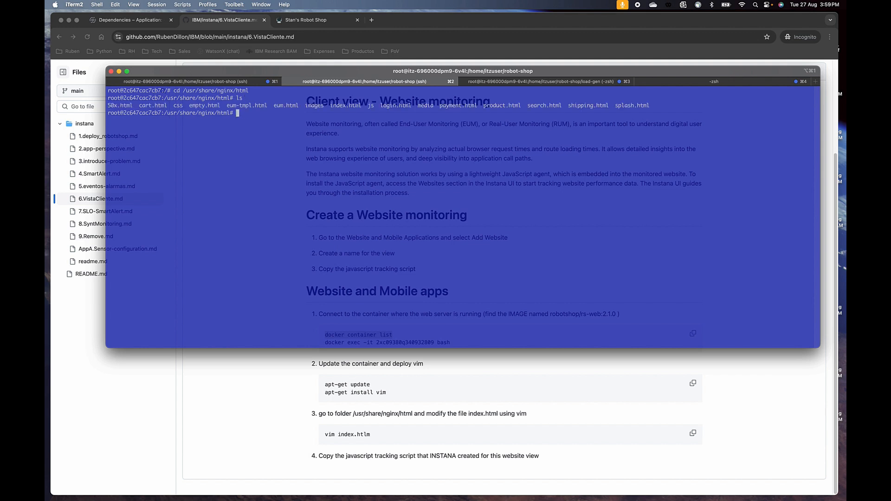
text(ll)
key(Return)
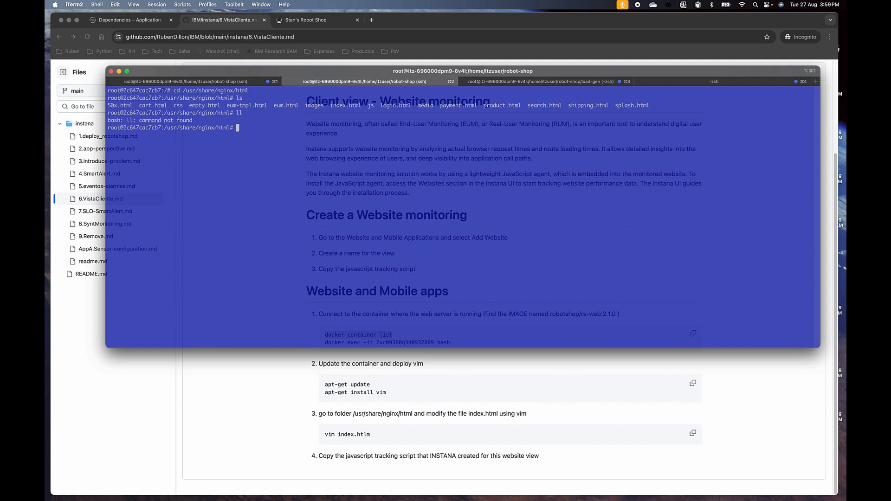
text(ls -l)
key(Return)
Step: Open index.html in vim
text(vim )
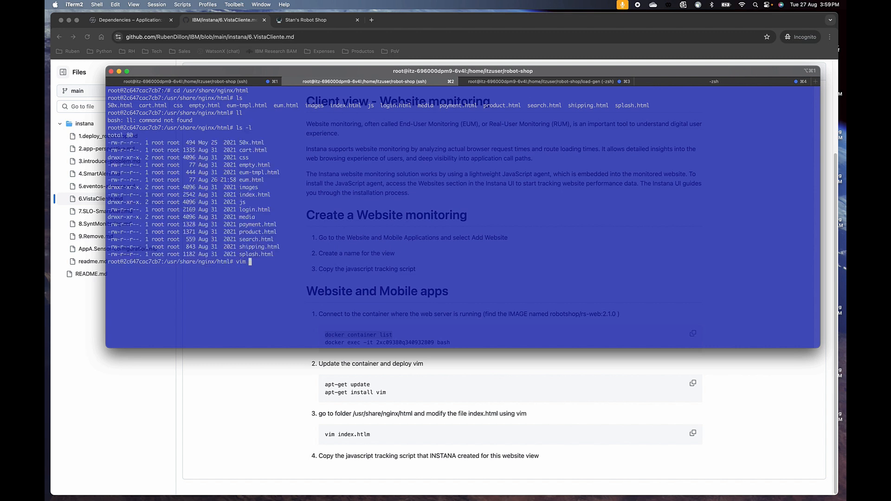
text(index.html)
key(Return)
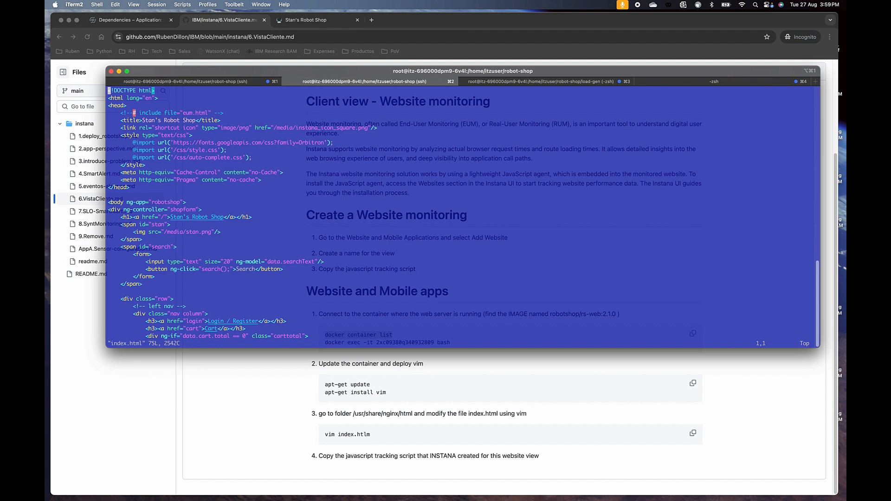
Step: Insert seven blank lines after the eum.html include line and place the cursor on the first of them
key(Down)
key(Down)
key(Down)
key(Right)
key(Right)
key(Right)
key(Right)
key(Right)
key(Right)
key(Right)
key(Right)
key(Right)
key(Right)
key(Right)
key(Right)
key(Right)
key(Right)
key(Right)
key(Right)
key(Right)
key(Right)
key(Right)
key(Right)
key(Right)
key(Right)
key(Right)
key(Right)
key(Right)
key(Right)
key(Right)
key(Right)
key(Right)
key(Right)
key(Right)
key(Right)
key(Right)
key(Right)
key(Right)
key(Right)
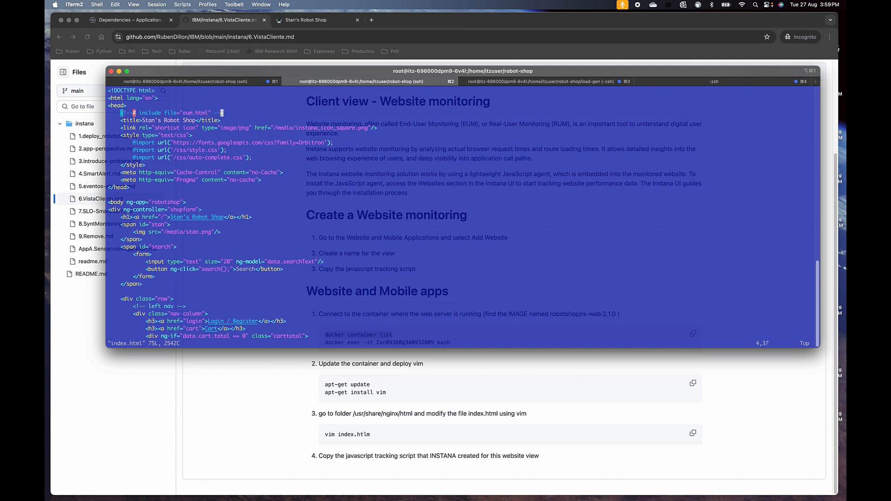
key(i)
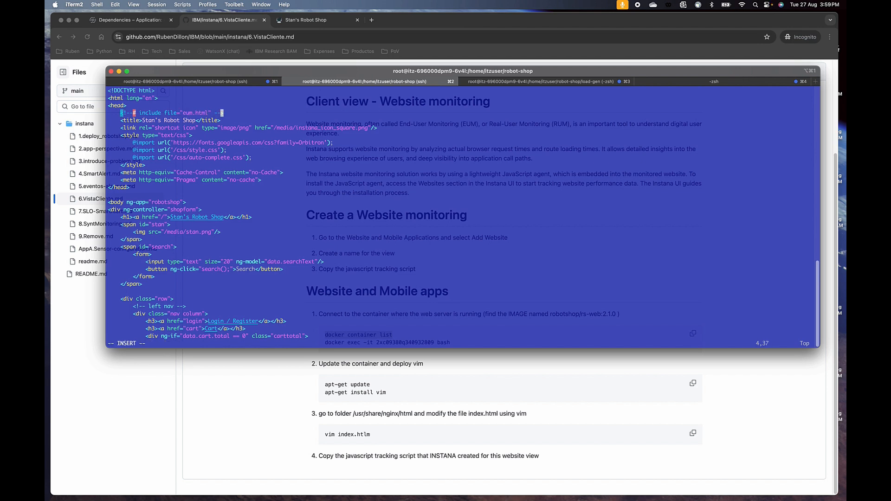
key(Right)
key(Return)
key(Return)
key(Return)
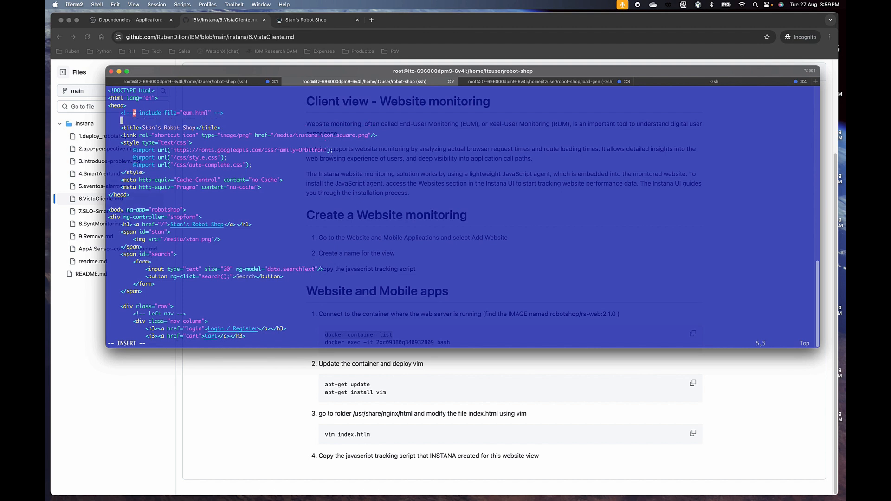
key(Return)
key(Return)
key(Return)
key(Return)
key(Up)
key(Up)
key(Up)
key(Up)
key(Up)
key(Up)
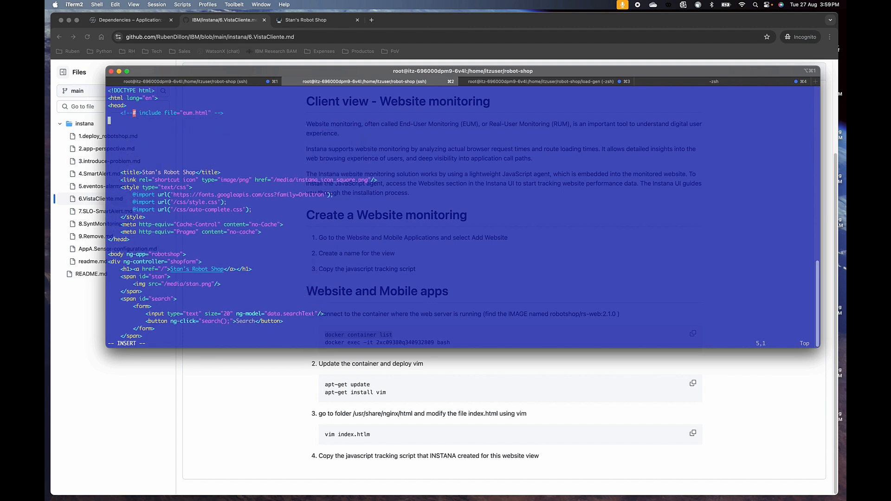
Step: Switch to Instana in Chrome, add a monitored website named RobotShop, and copy its JavaScript tracking script
click(134, 23)
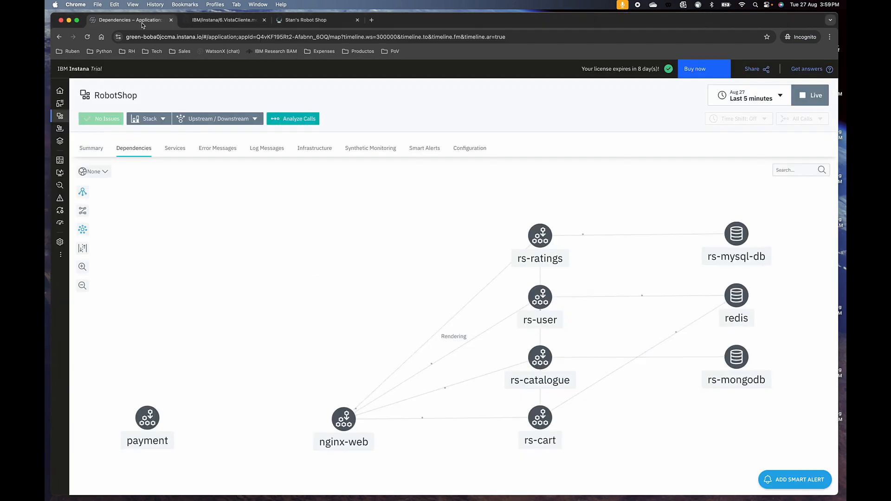
mouse_move(63, 116)
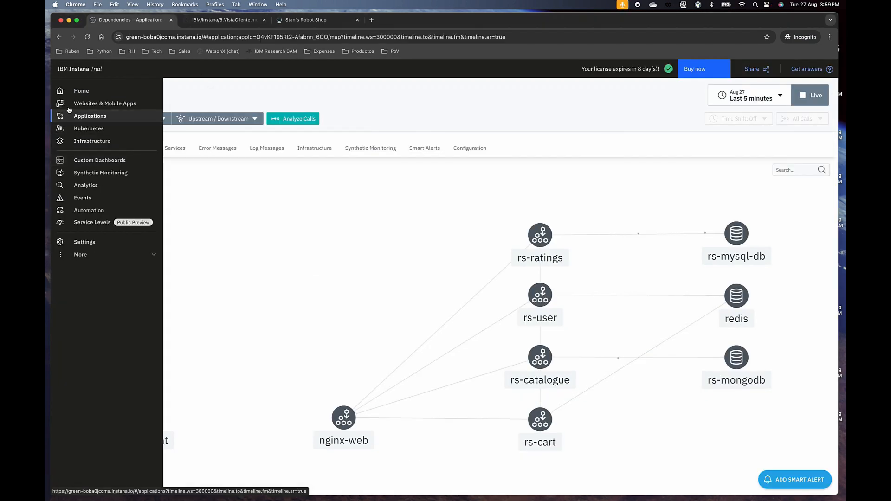
click(92, 104)
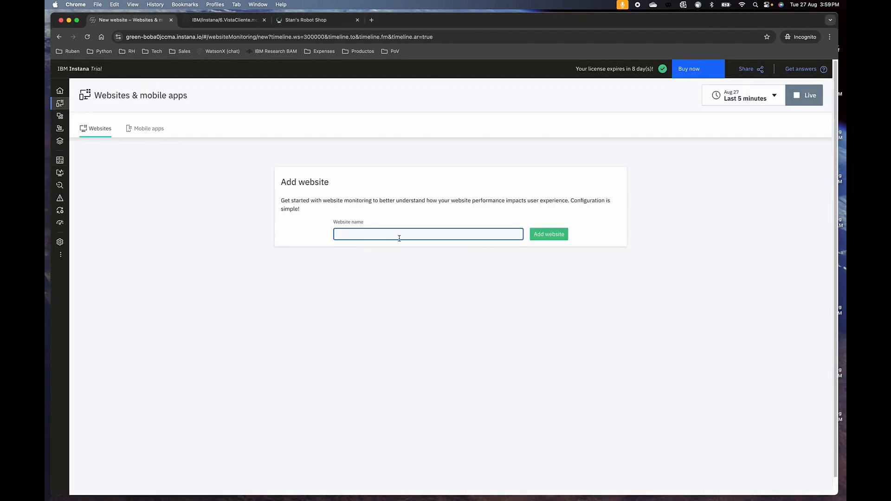
click(377, 235)
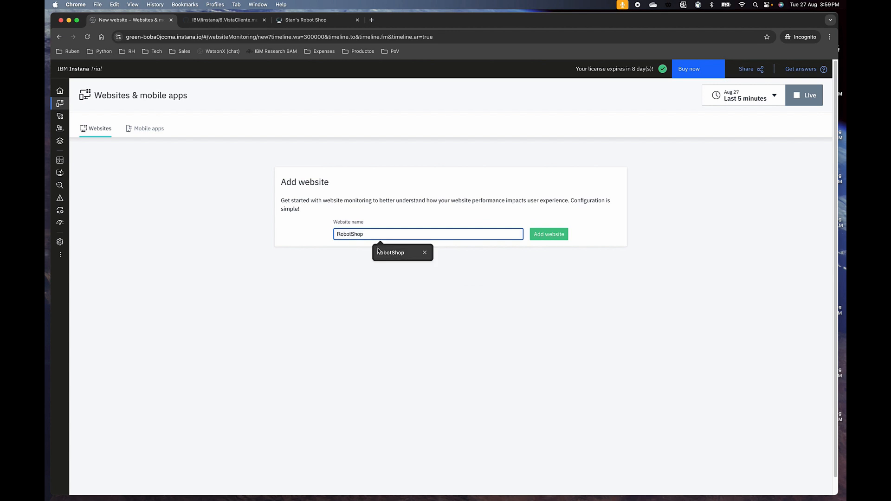
click(391, 252)
click(463, 283)
click(538, 239)
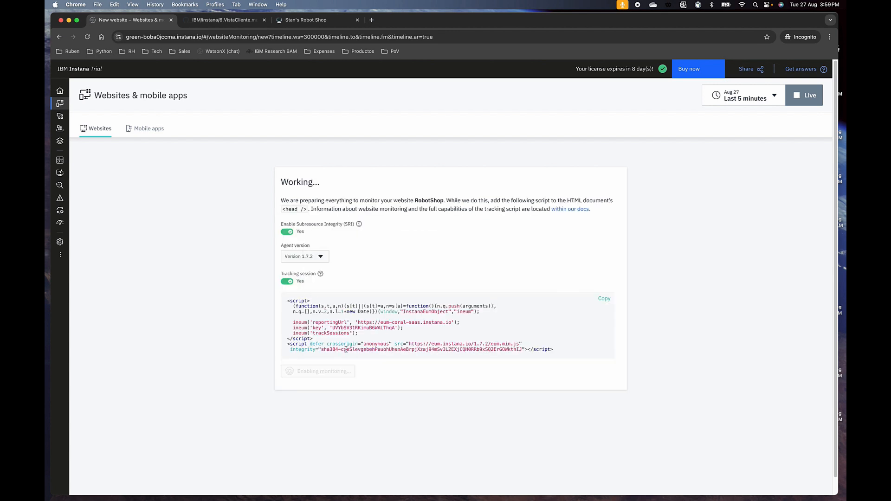
click(603, 299)
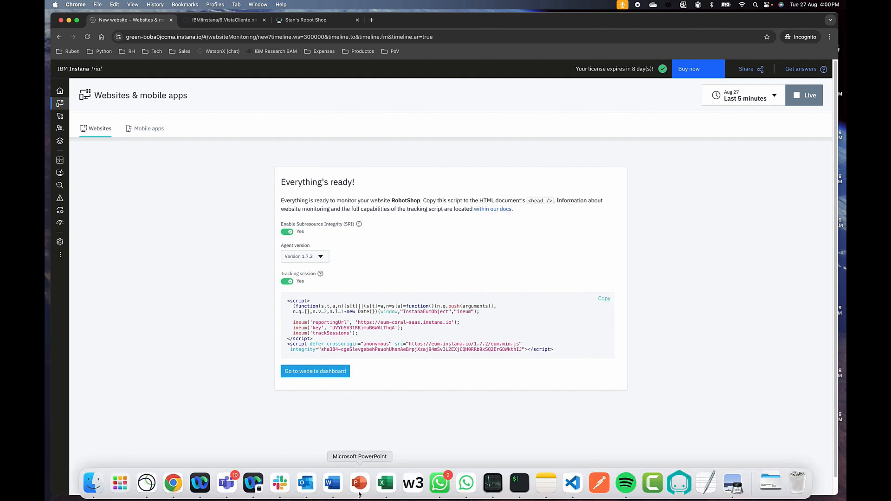
Step: Switch to iTerm2 and paste the copied tracking script below the eum.html include line in index.html
click(516, 481)
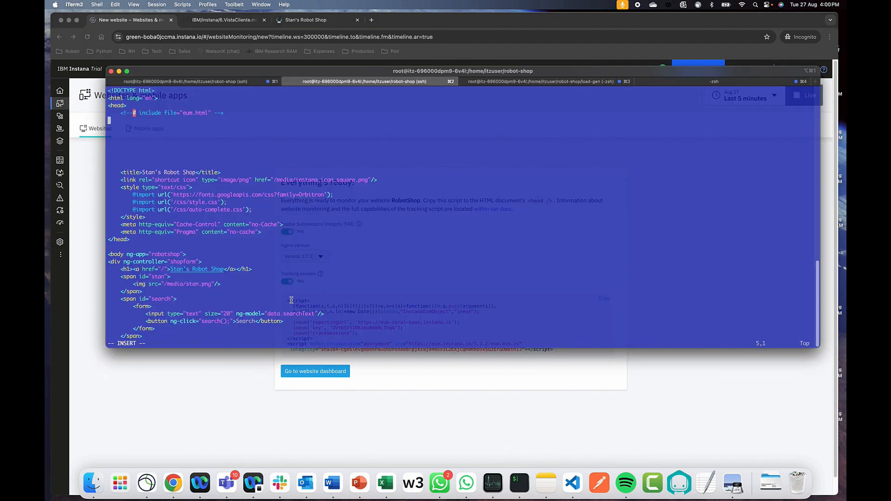
right_click(117, 121)
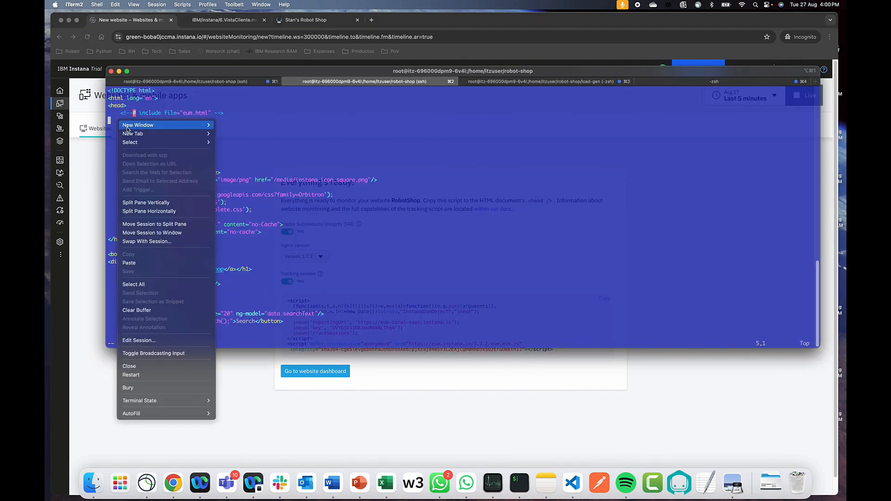
click(139, 263)
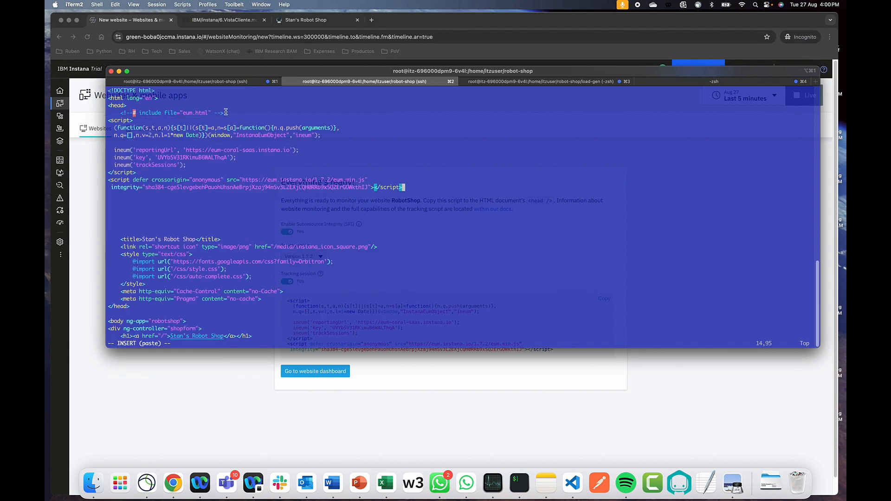
Step: Add two blank lines between the eum.html include line and the pasted tracking script
key(Up)
key(Up)
key(Up)
key(Up)
key(Up)
key(Up)
key(Up)
key(Up)
key(Up)
key(Up)
key(F2)
key(Return)
key(Return)
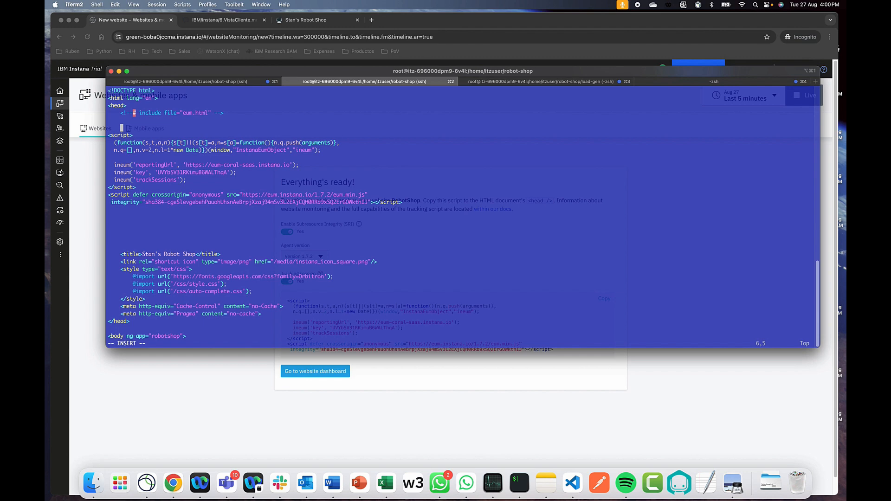
Step: Save index.html and exit vim
key(Escape)
text(:wq)
key(Return)
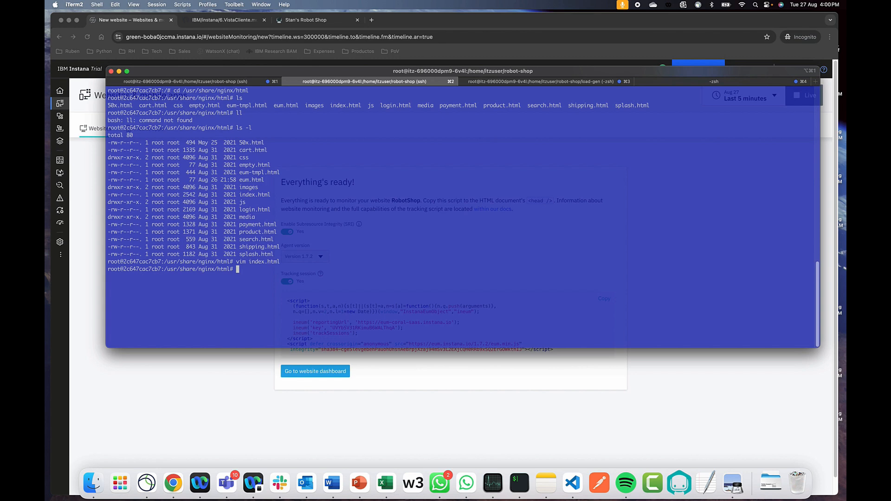
Step: Switch to Stan's Robot Shop in Chrome, reload the product page, and open the shop's home page at 150.239.48.89:8080
click(305, 22)
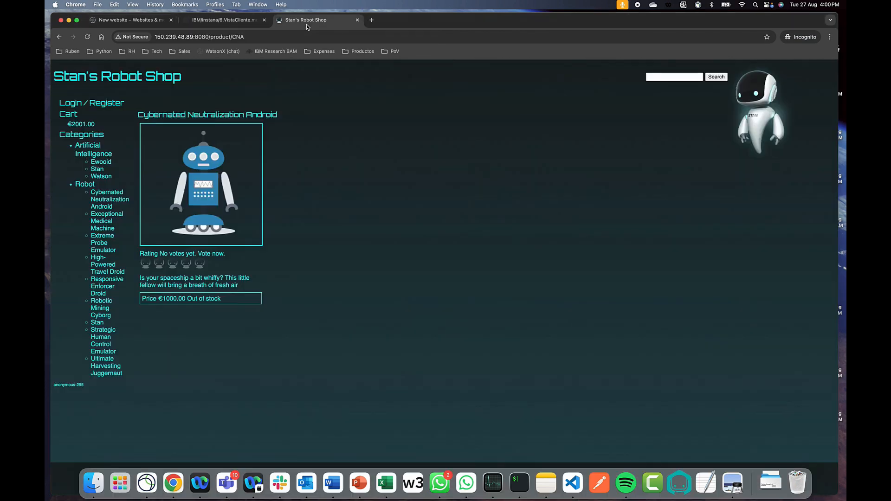
click(90, 38)
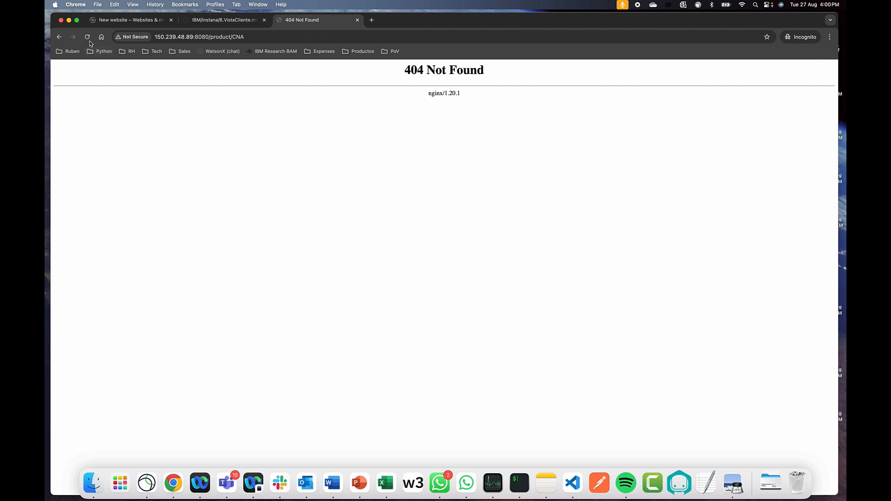
click(204, 37)
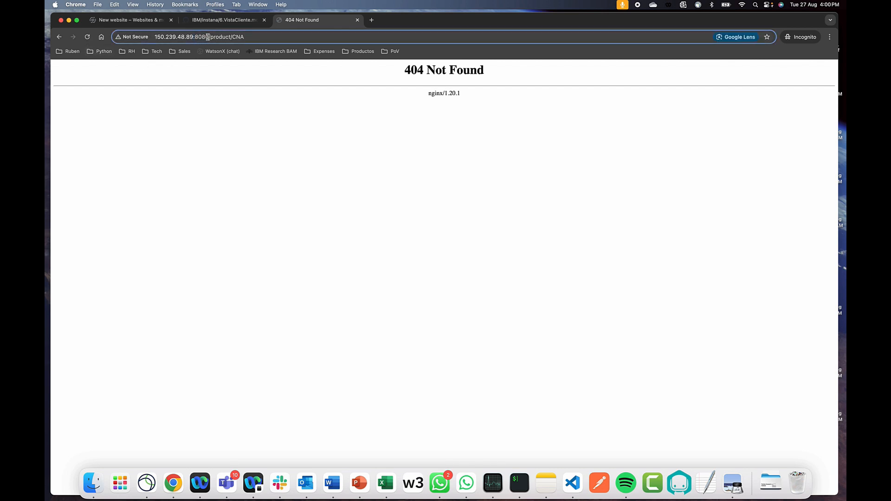
drag(208, 37, 269, 36)
key(BackSpace)
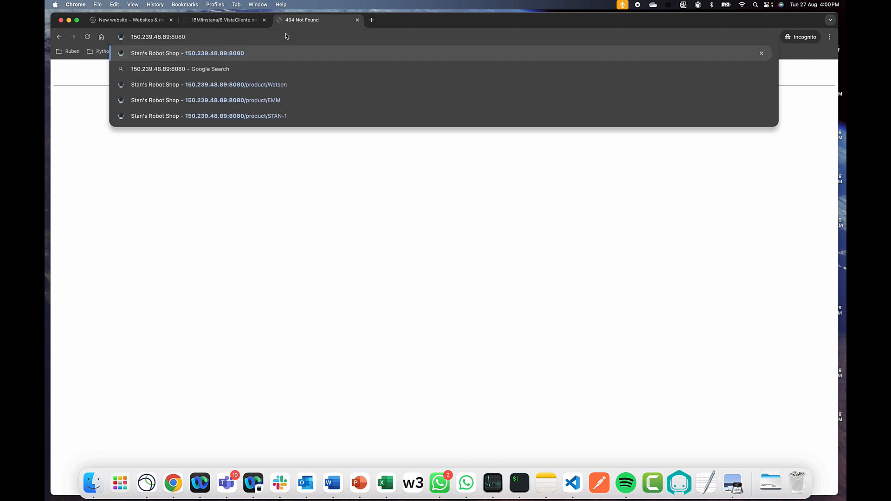
click(221, 46)
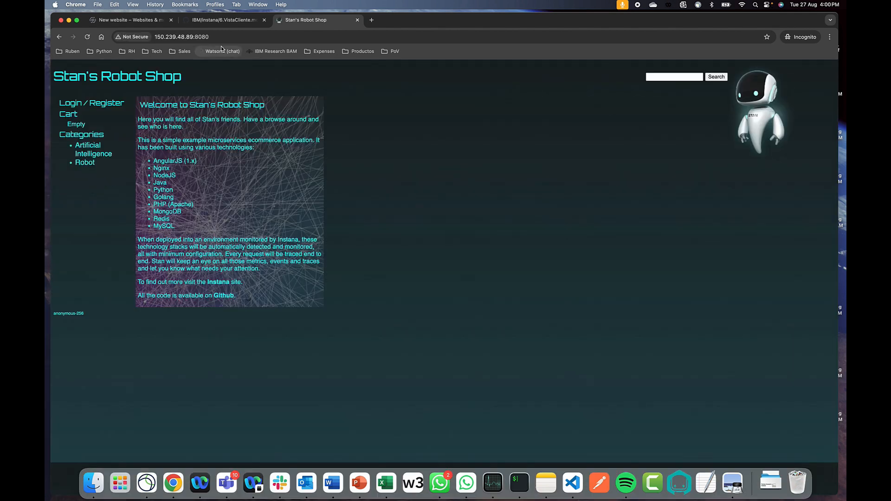
Step: Expand the shop's Artificial Intelligence category and browse its products, ending with Watson
click(88, 148)
click(104, 170)
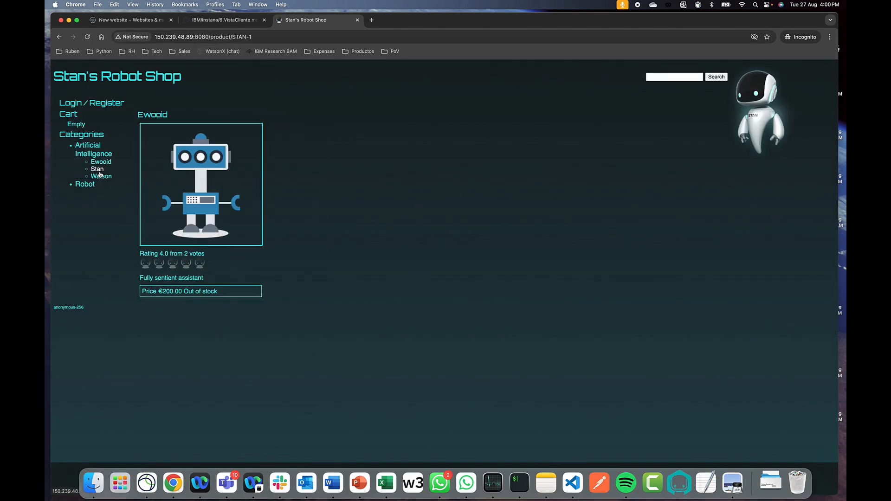
click(102, 176)
Step: Open the RobotShop website dashboard in Instana and set its time range to the last minute with live updating
click(132, 22)
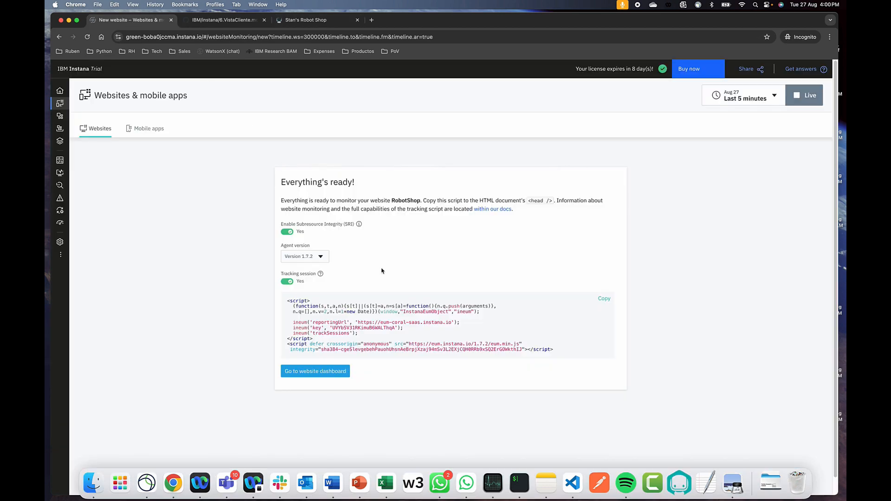
click(296, 371)
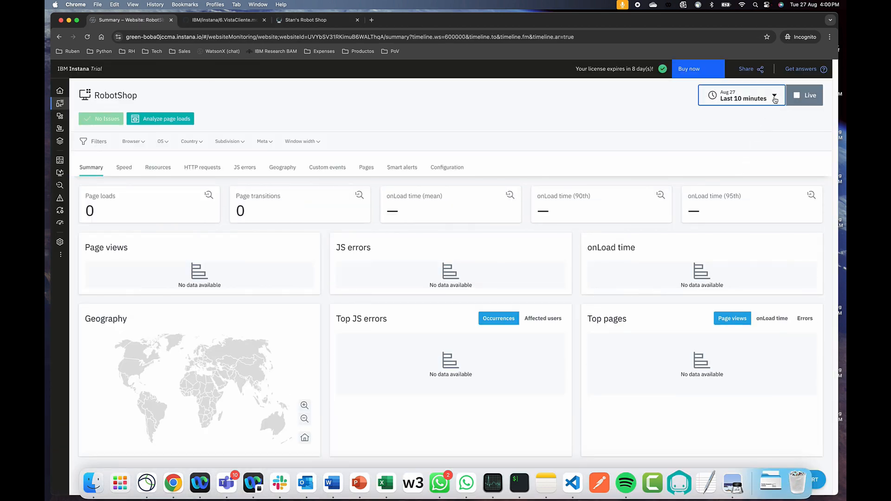
click(774, 98)
click(508, 159)
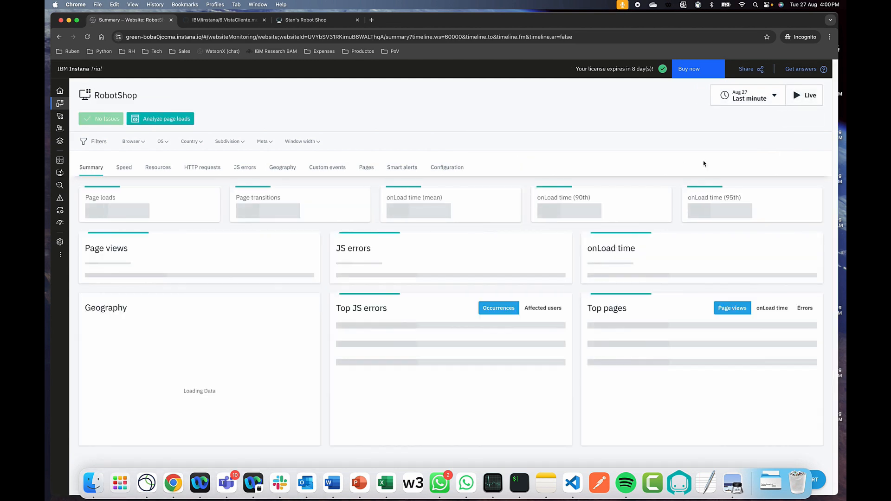
click(806, 99)
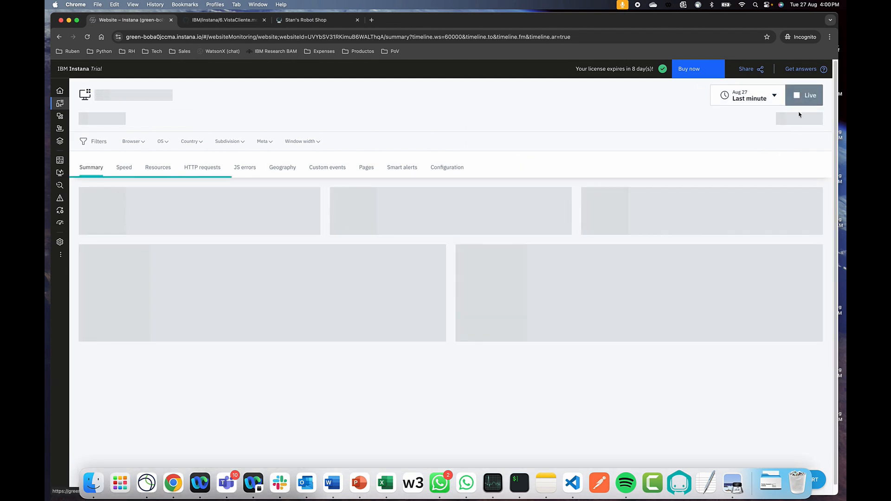
Step: Return to Stan's Robot Shop and browse more products, including Extreme Probe Emulator, Robotic Mining Cyborg and Exceptional Medical Machine from the Robot category
click(306, 20)
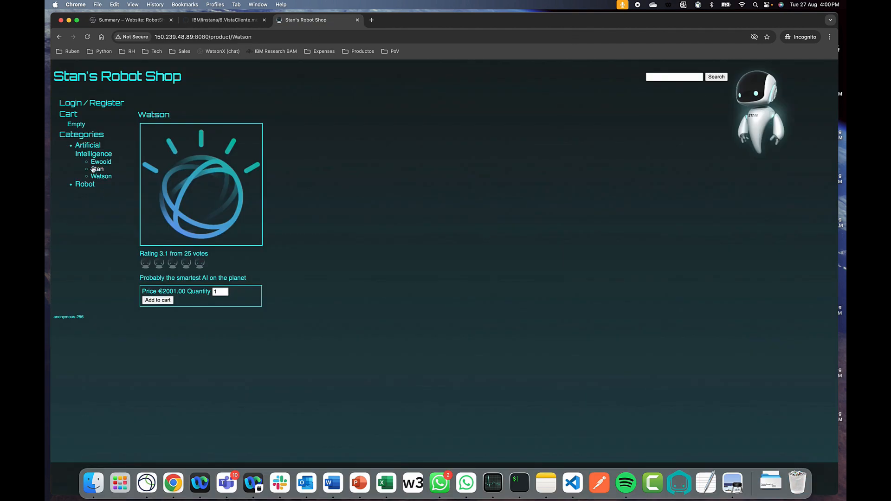
click(96, 169)
click(100, 178)
click(83, 185)
click(102, 245)
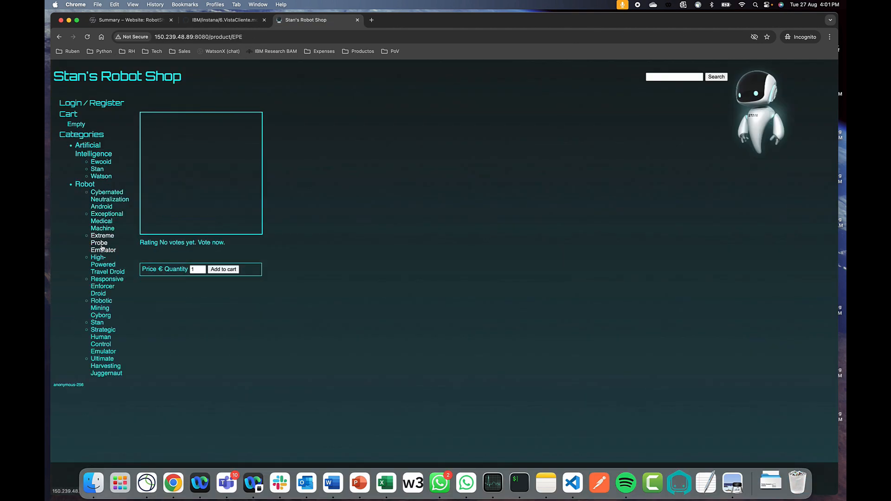
click(106, 271)
click(103, 334)
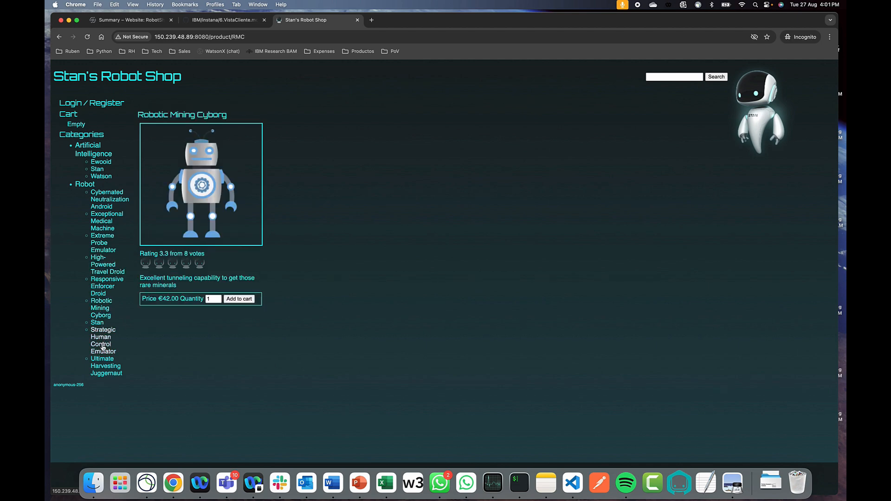
click(103, 244)
click(102, 223)
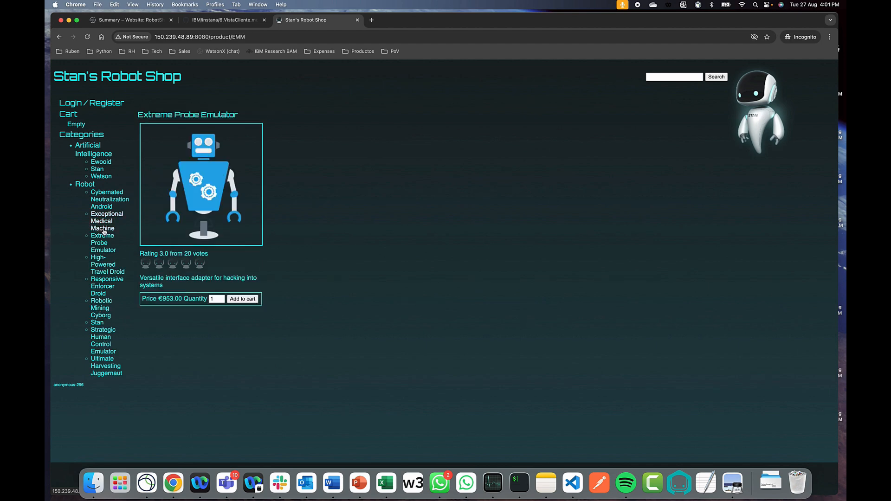
Step: Add the High-Powered Travel Droid, Stan and Watson to the cart, and search the shop for "stan"
click(107, 272)
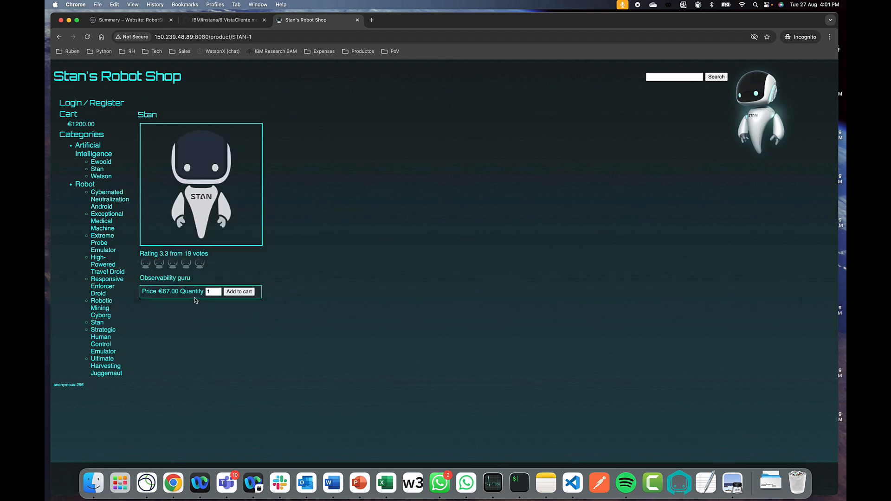
click(100, 177)
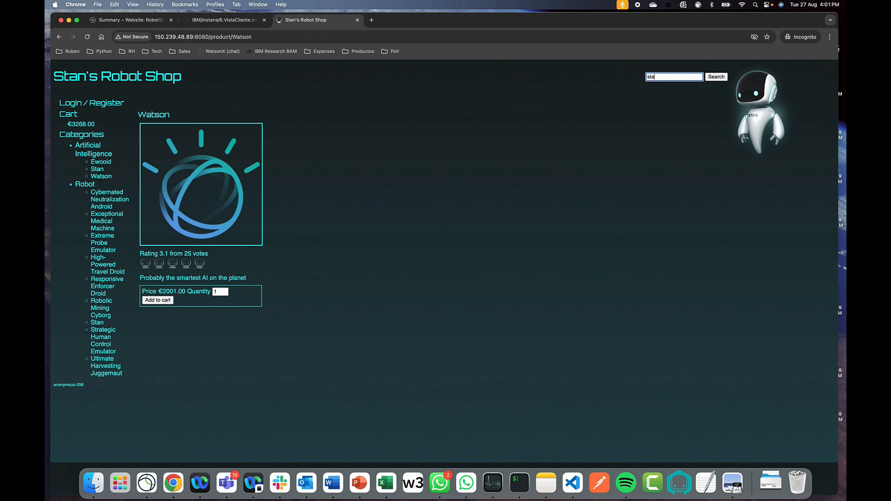
key(Return)
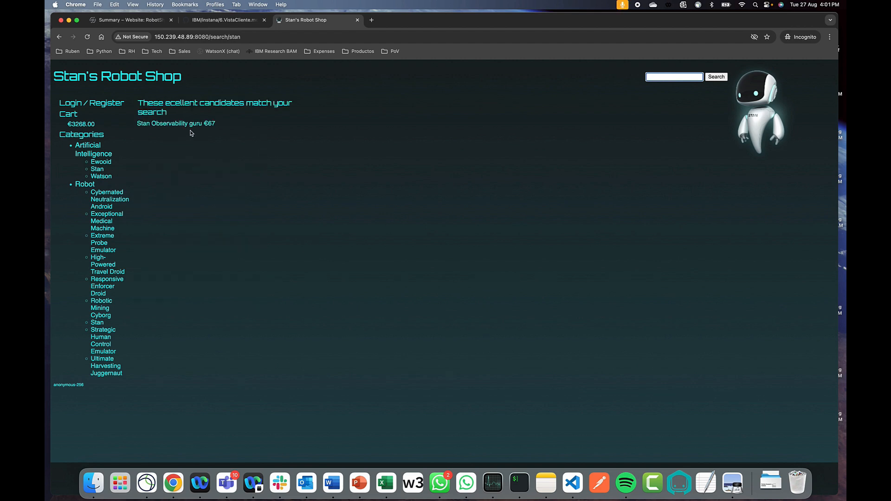
Step: Review the RobotShop summary in Instana, including page views, JS errors, onLoad time, geography and top pages
click(127, 20)
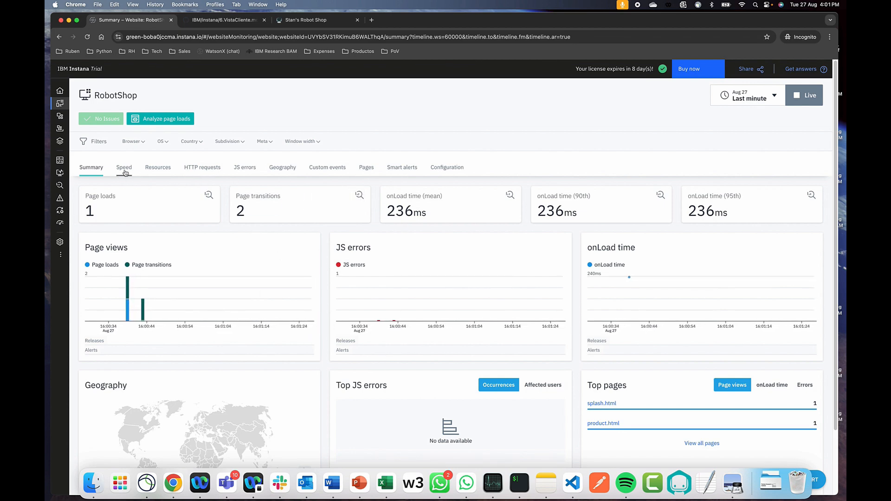
scroll(199, 408, down, 3)
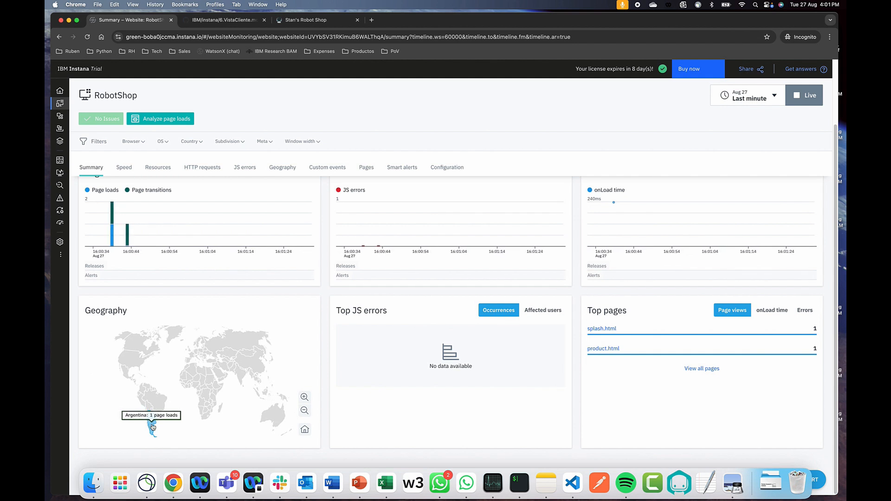
scroll(571, 371, up, 2)
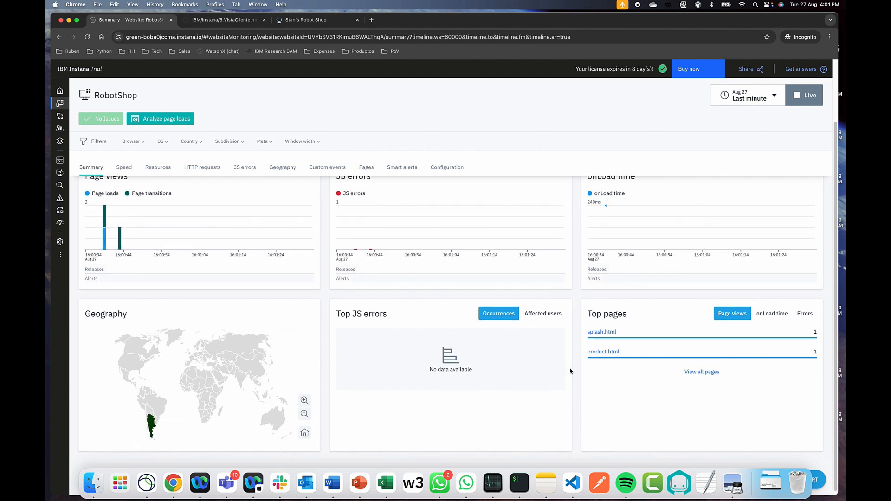
scroll(570, 371, up, 2)
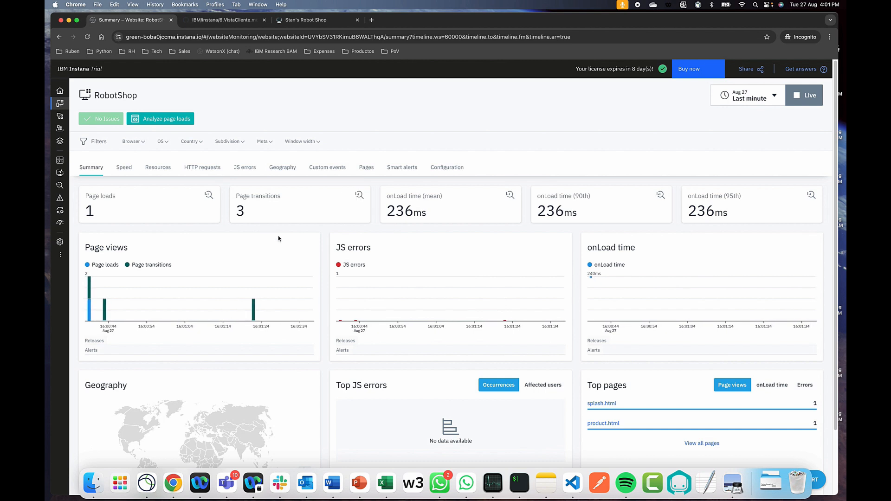
Step: View RobotShop's speed metrics and check the values offered by the Browser, OS and Country filters
click(124, 167)
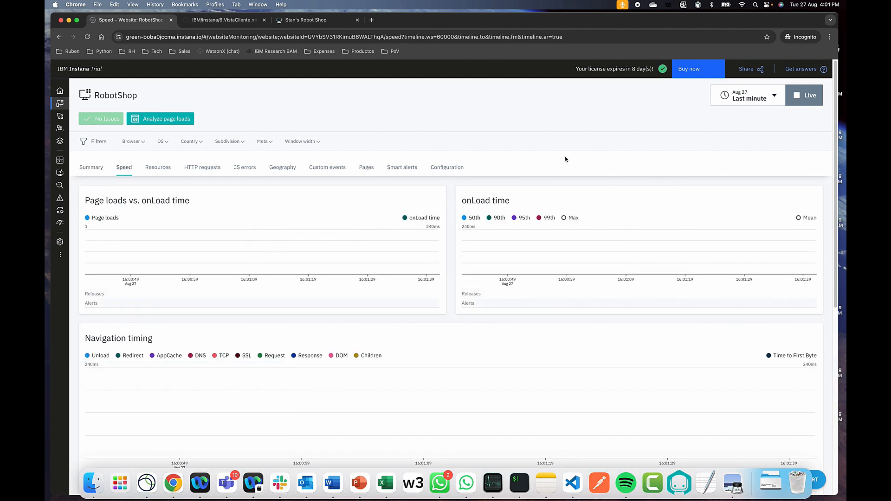
click(135, 141)
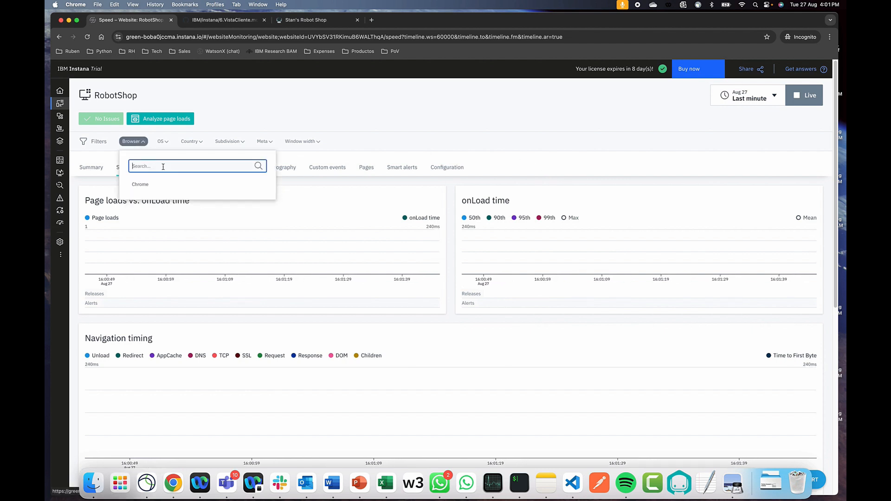
click(166, 143)
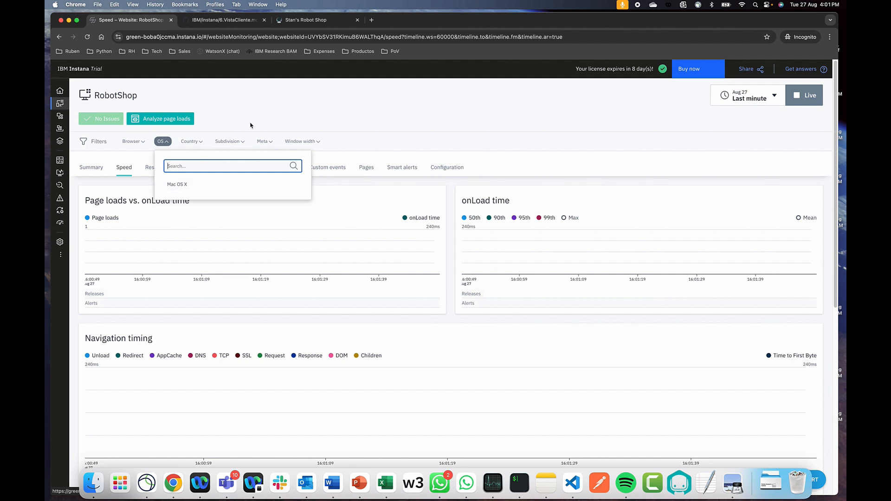
click(198, 144)
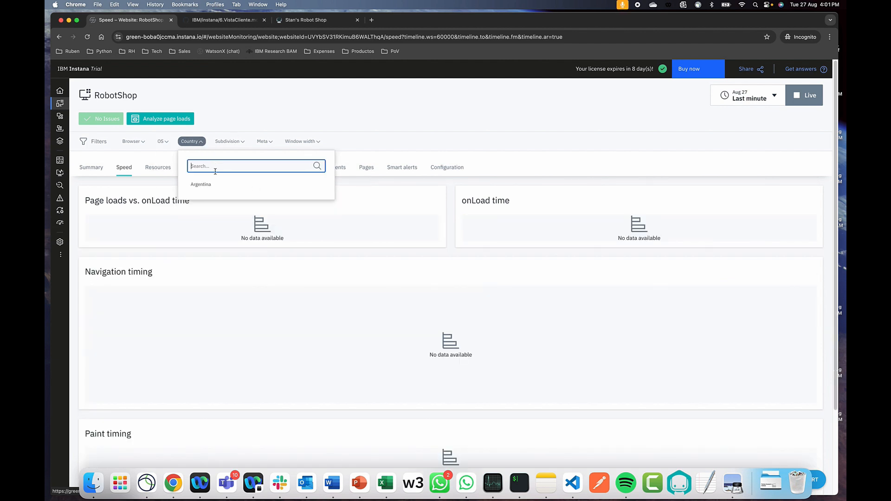
click(257, 125)
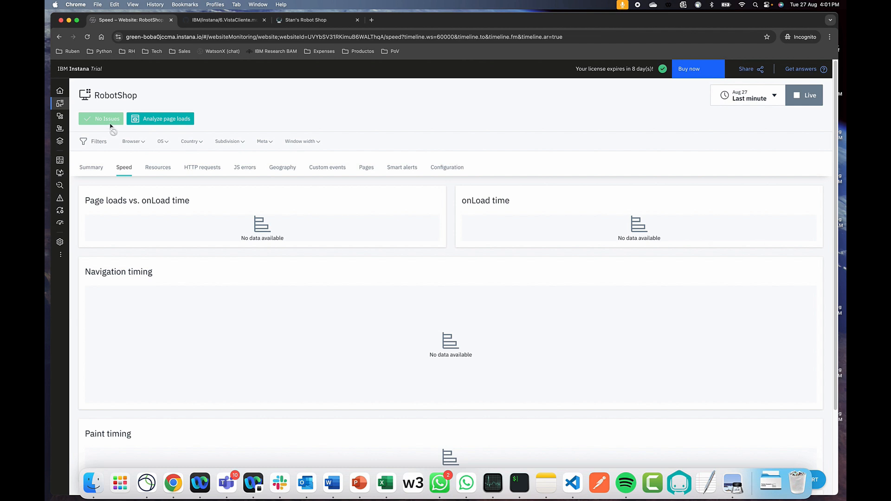
Step: Inspect RobotShop's page-load analytics and the other analytics data sources, and return to the RobotShop summary
click(156, 122)
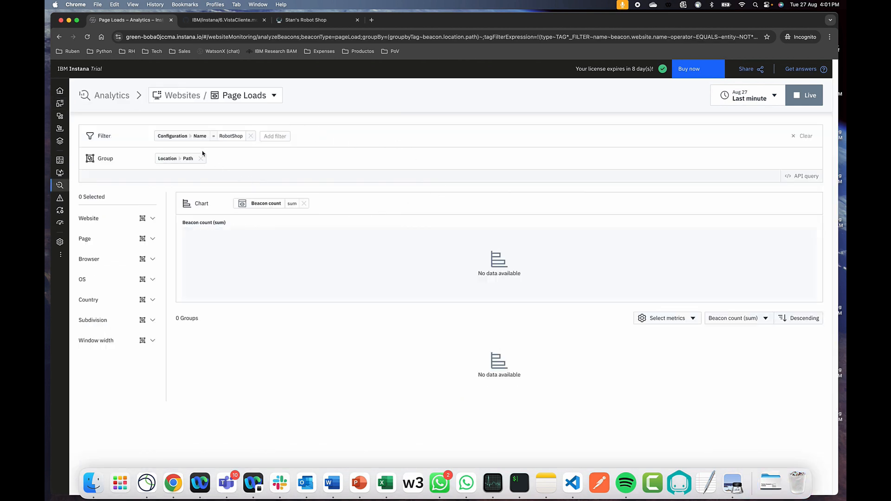
click(172, 98)
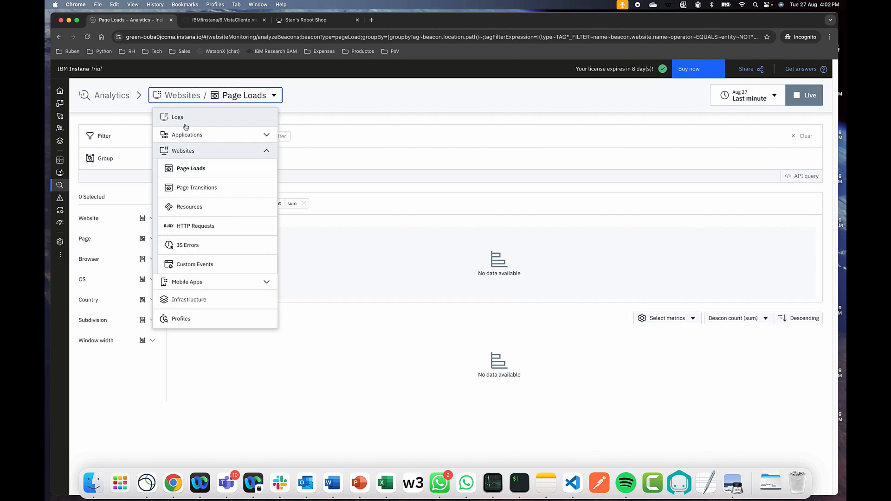
mouse_move(65, 139)
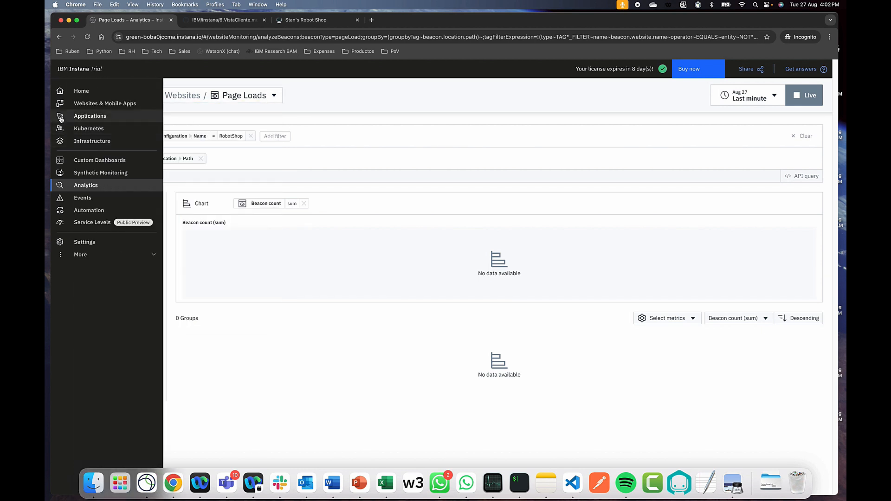
click(81, 104)
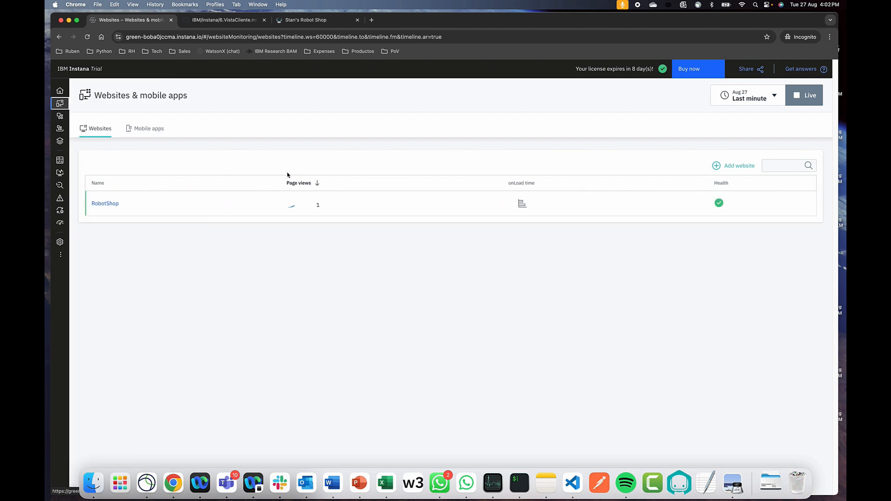
click(106, 205)
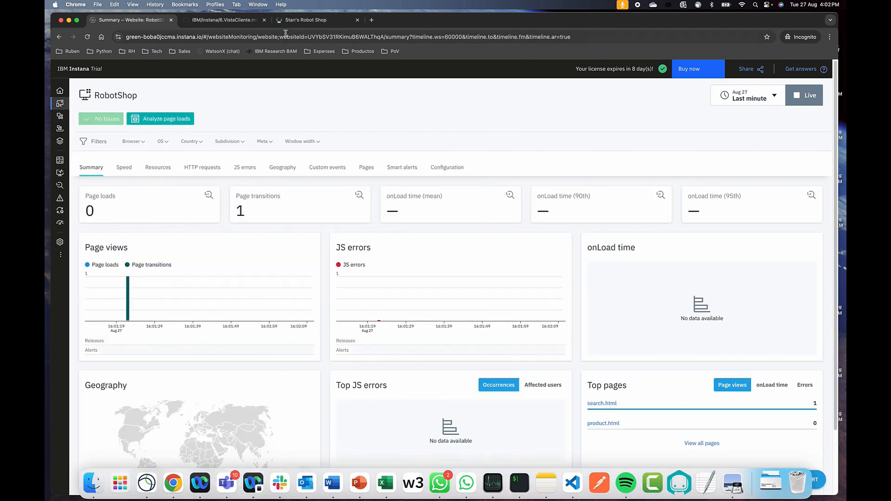
Step: Return to the shop's home page and copy its address, 150.239.48.89:8080
click(301, 23)
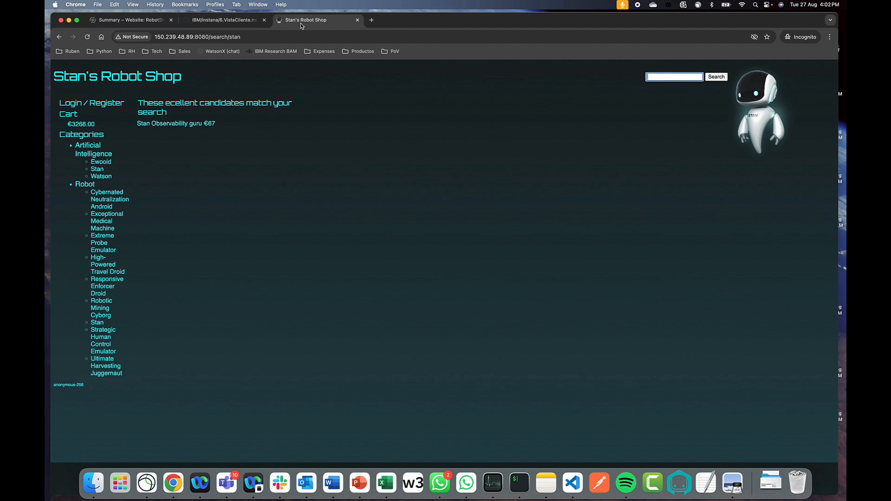
click(82, 83)
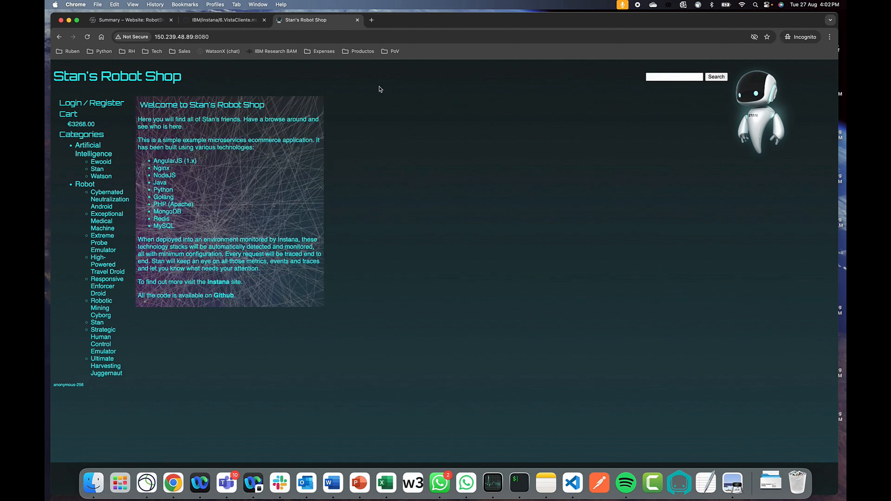
click(216, 37)
right_click(193, 37)
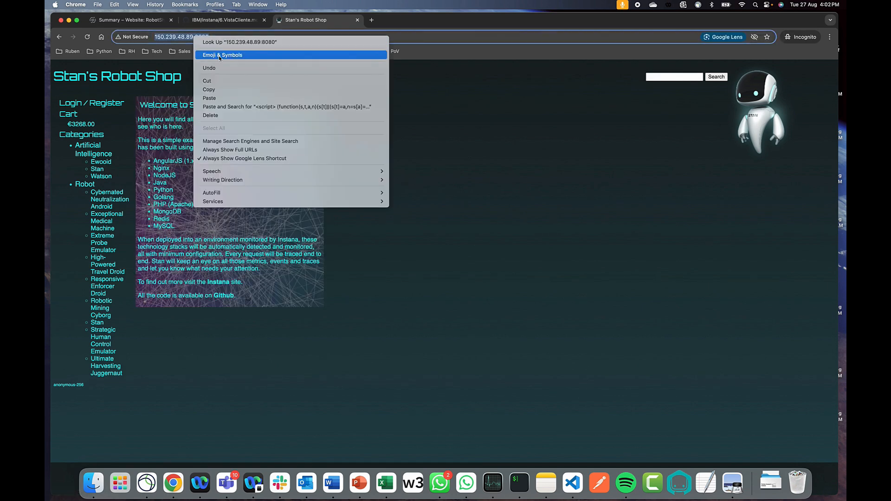
click(209, 83)
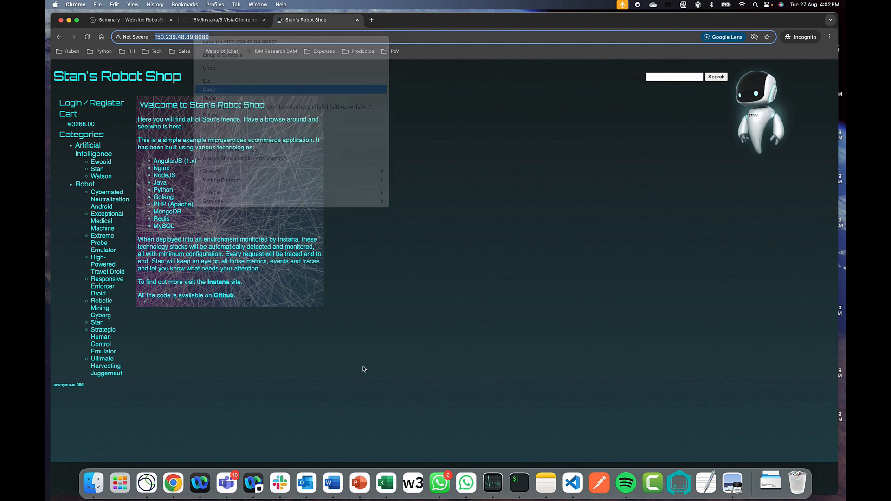
Step: Open a new regular Chrome window and load the copied shop address in it
right_click(171, 492)
click(447, 311)
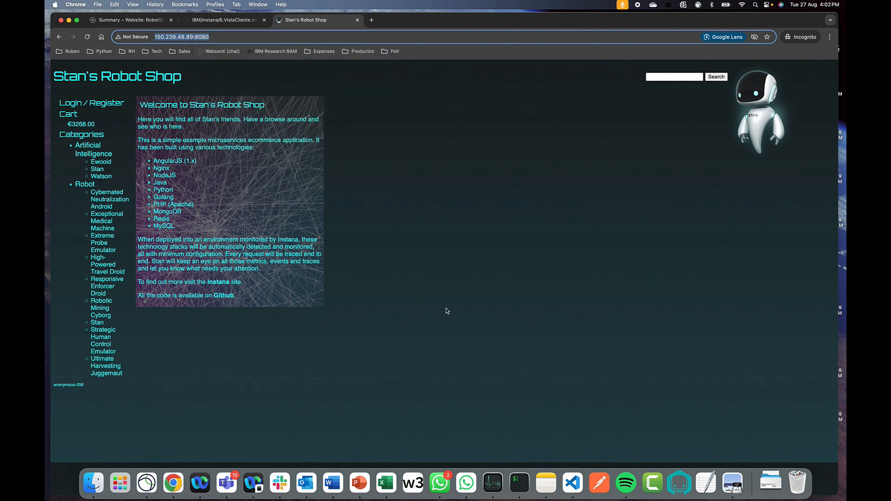
right_click(167, 34)
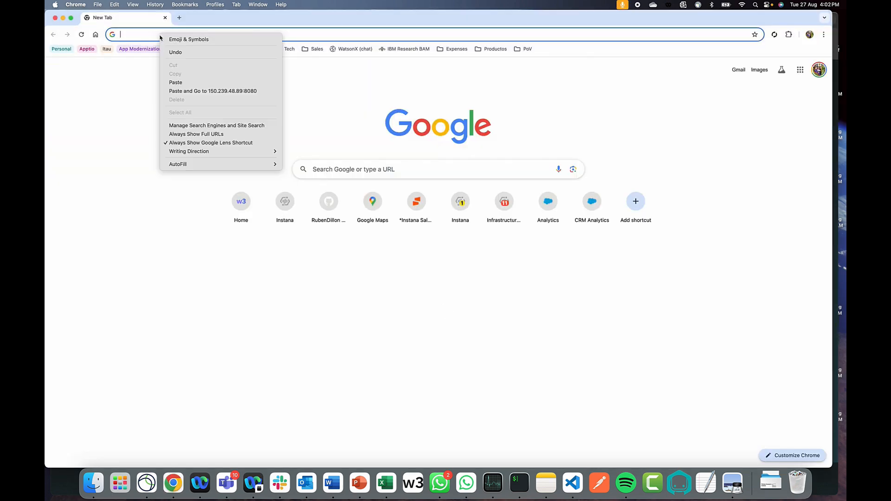
click(181, 92)
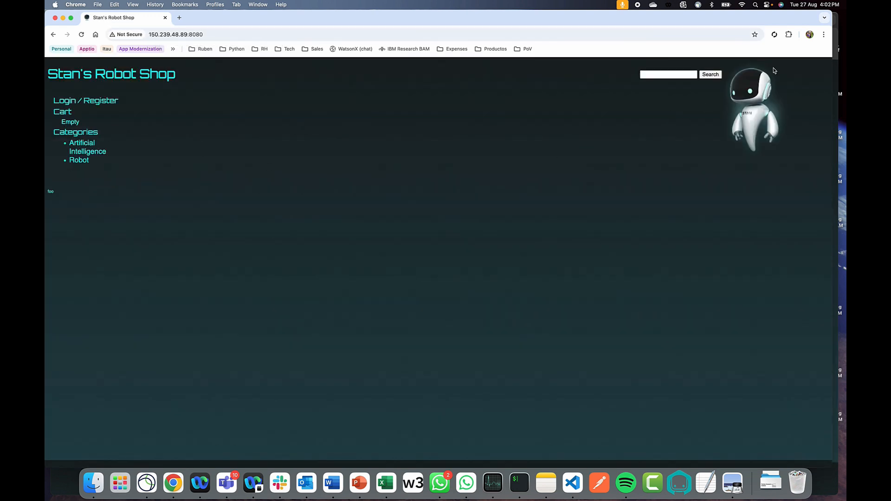
Step: Start automatic page refreshing for the shop and shrink its window to the right-hand part of the screen
click(774, 35)
click(721, 64)
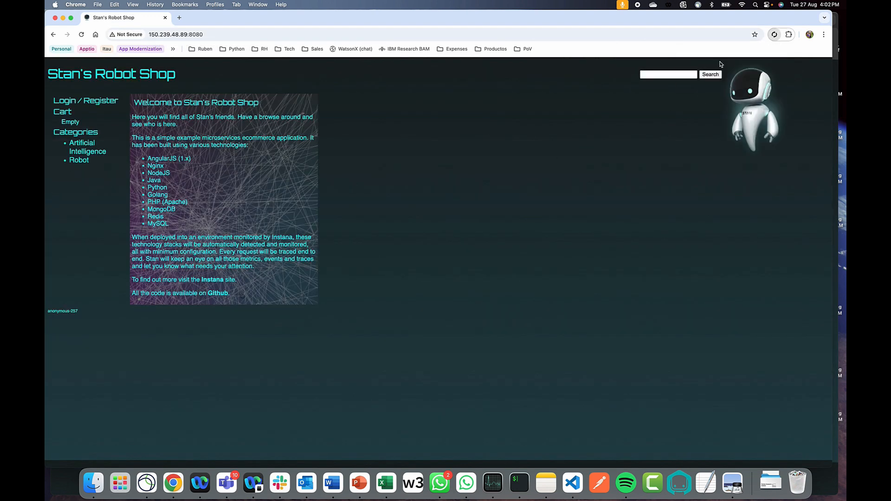
drag(291, 19, 347, 30)
drag(101, 76, 544, 84)
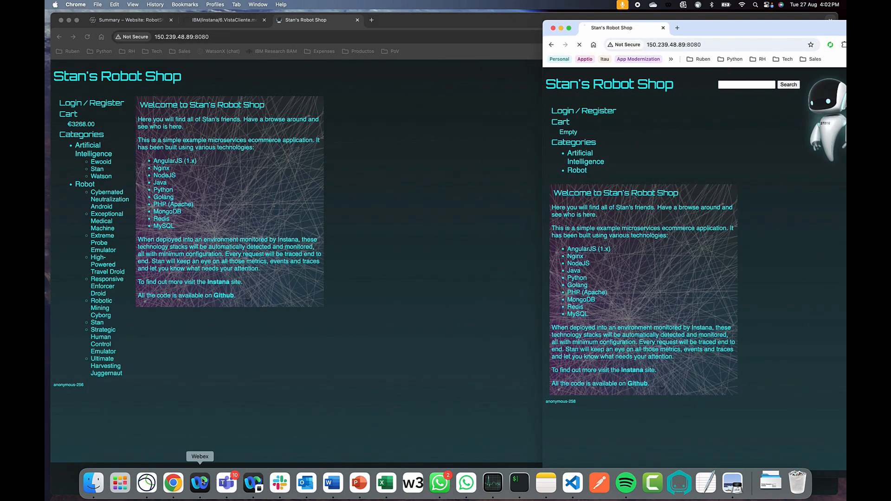
Step: Open another regular Chrome window, load the shop at 150.239.48.89:8080 in it, and move the window toward the middle of the screen
right_click(173, 483)
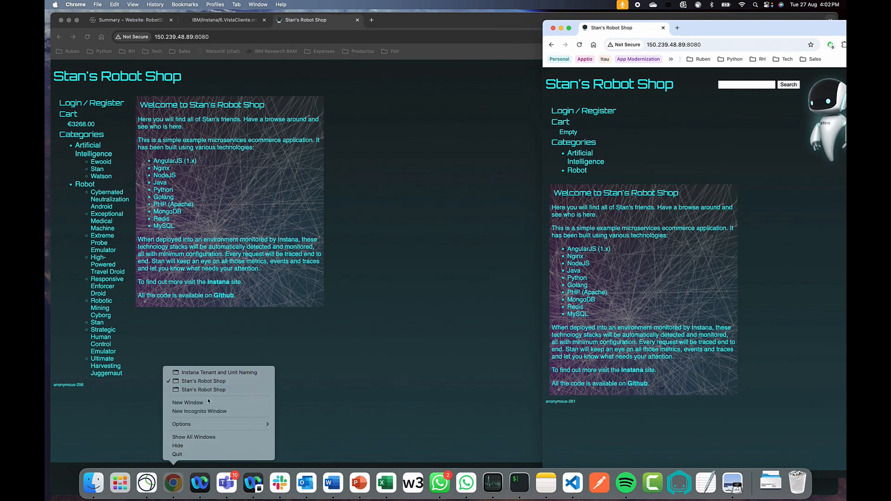
click(263, 401)
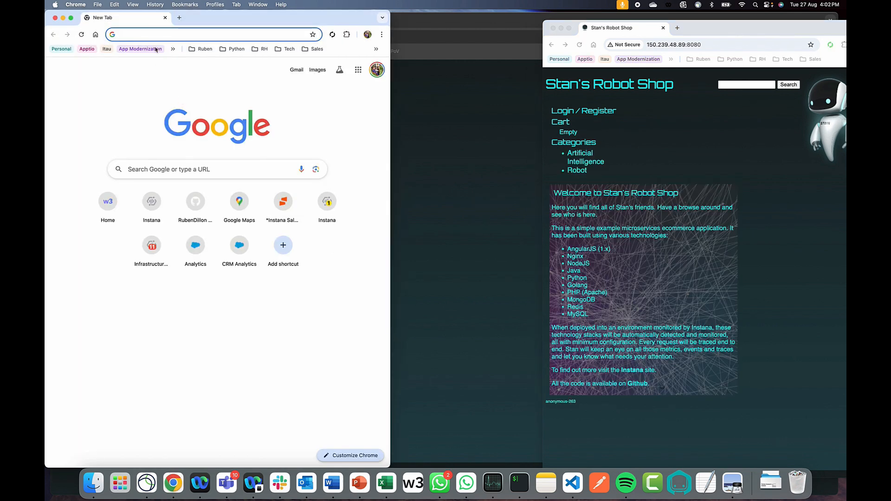
right_click(153, 36)
click(171, 91)
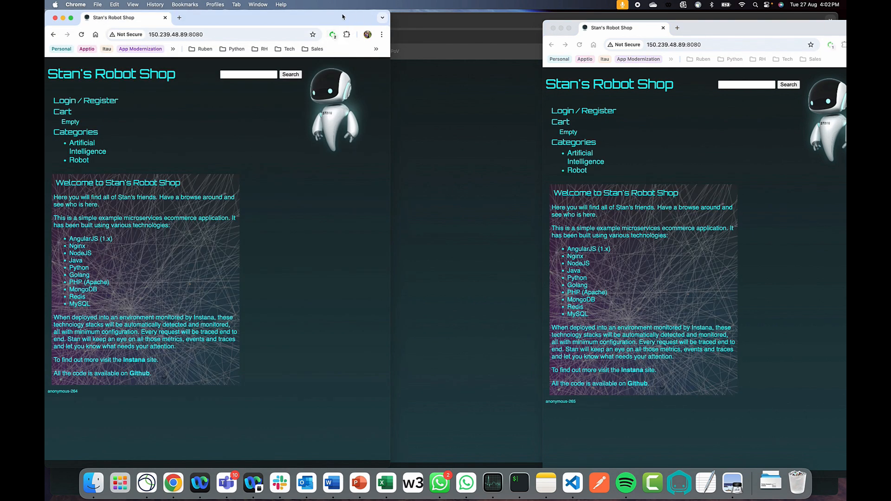
drag(270, 16, 557, 90)
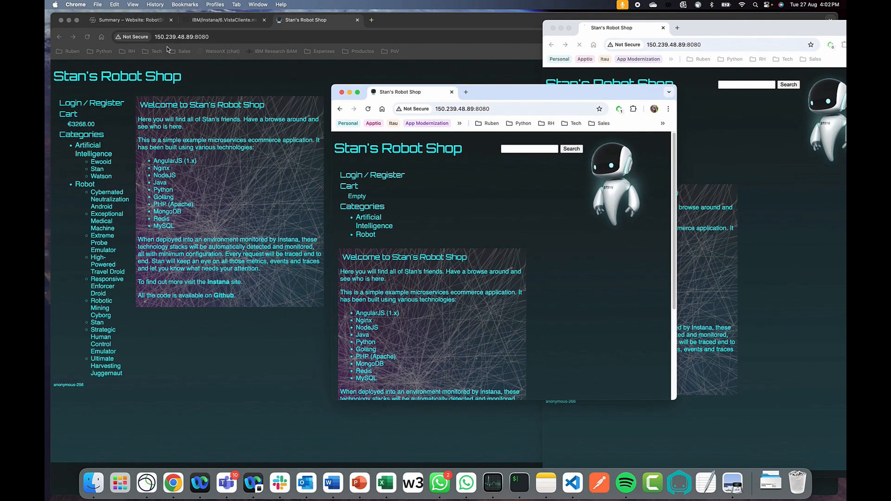
Step: Analyze RobotShop's page loads in Instana and review the individual page loads in the / path group
click(136, 20)
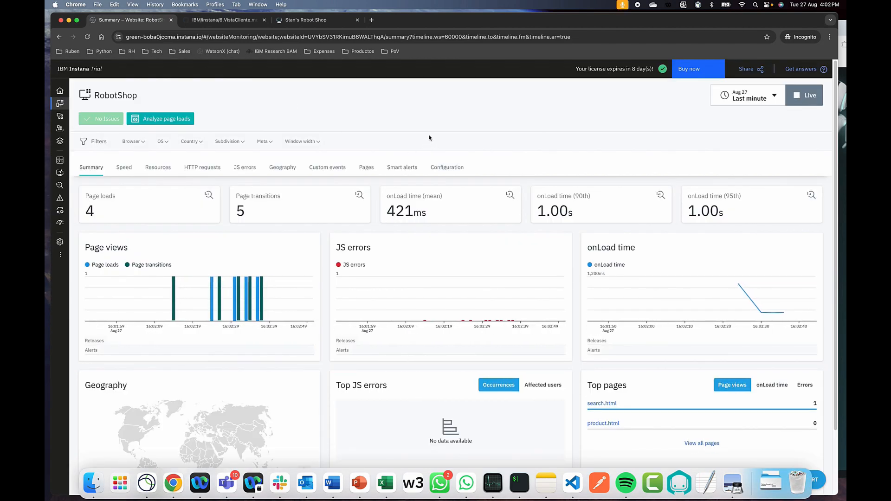
click(183, 118)
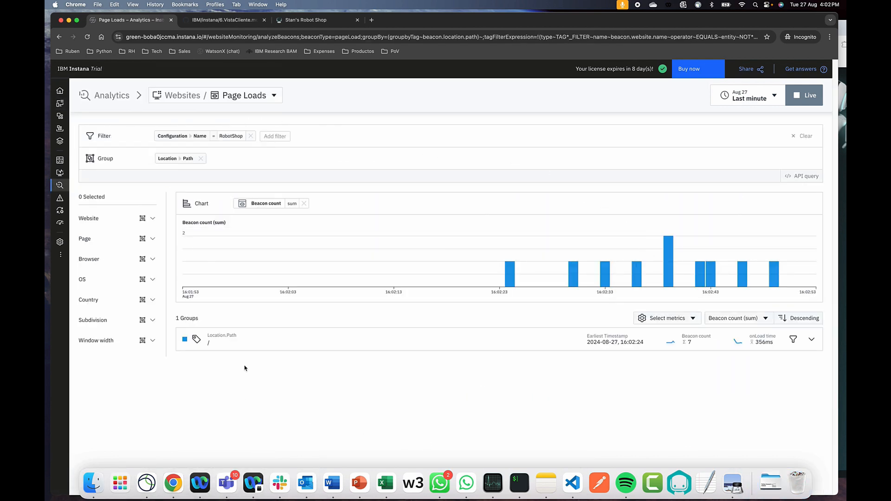
click(808, 341)
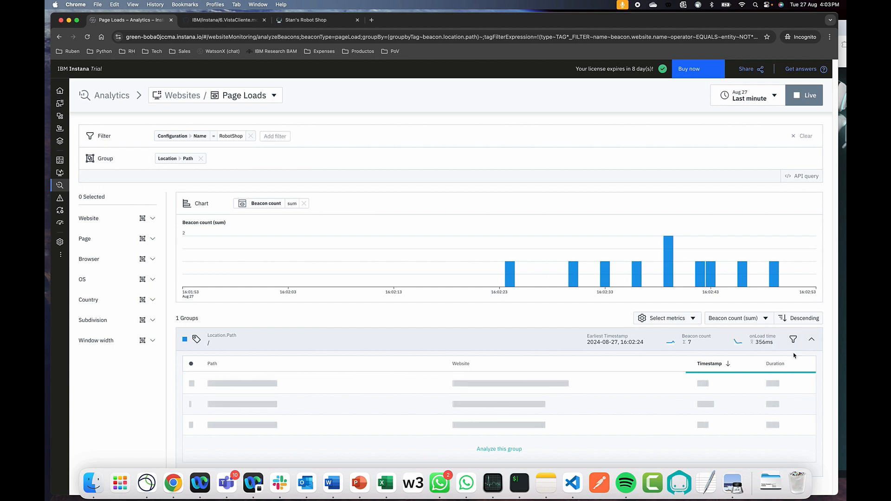
scroll(817, 392, down, 5)
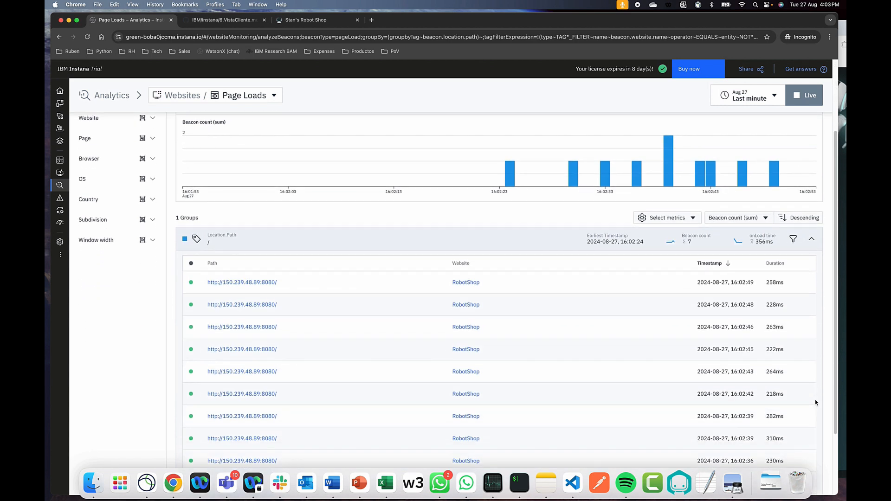
scroll(815, 402, down, 3)
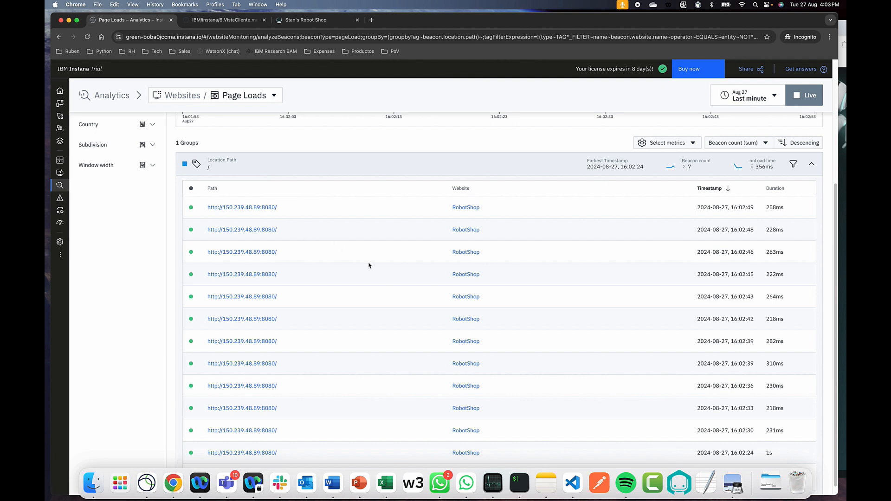
scroll(836, 320, down, 1)
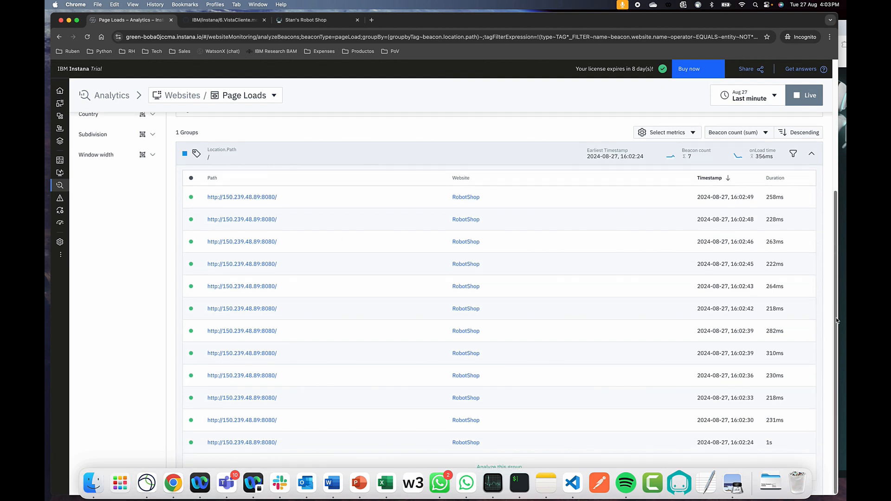
scroll(837, 276, up, 5)
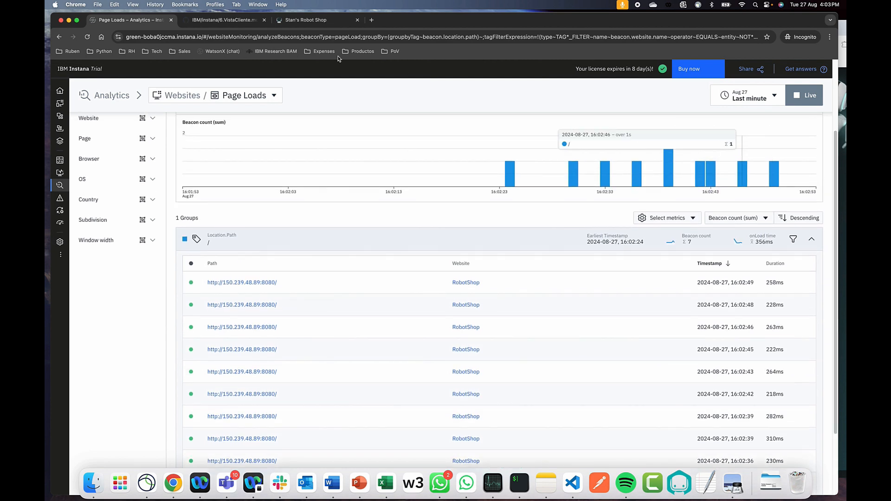
Step: Browse the Cybernated Neutralization Android and artificial-intelligence product pages in Stan's Robot Shop to generate traffic
click(309, 21)
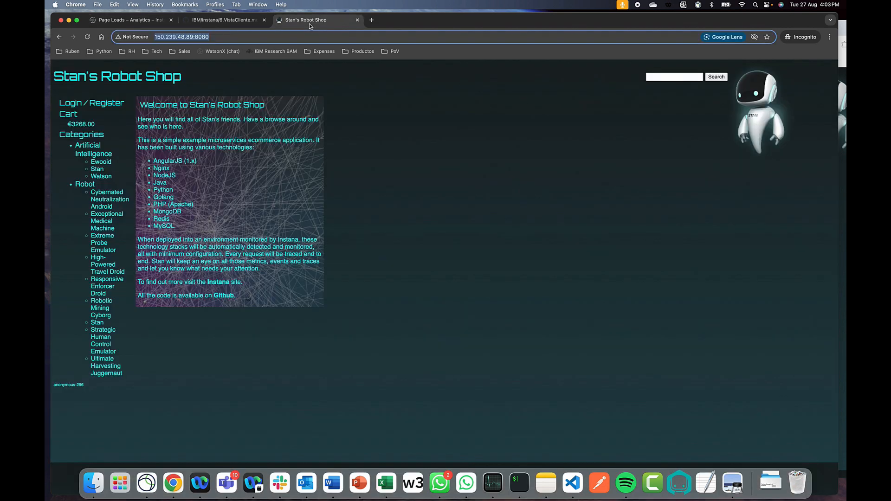
click(121, 200)
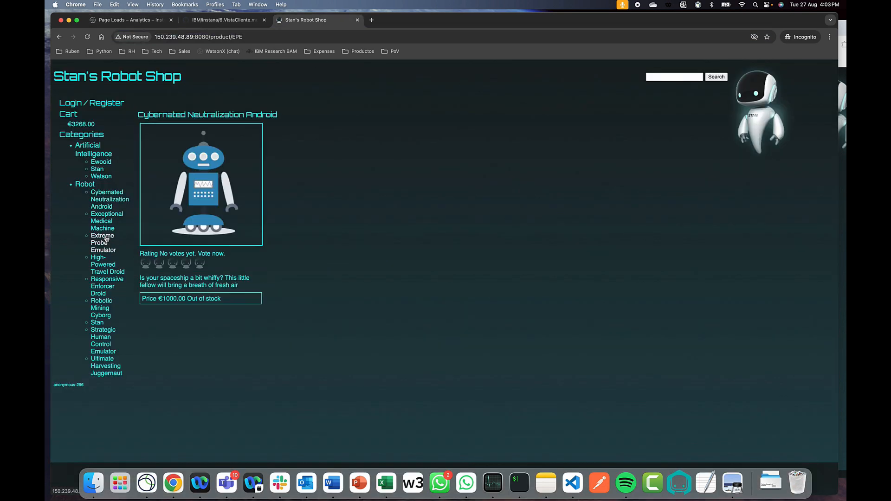
click(97, 170)
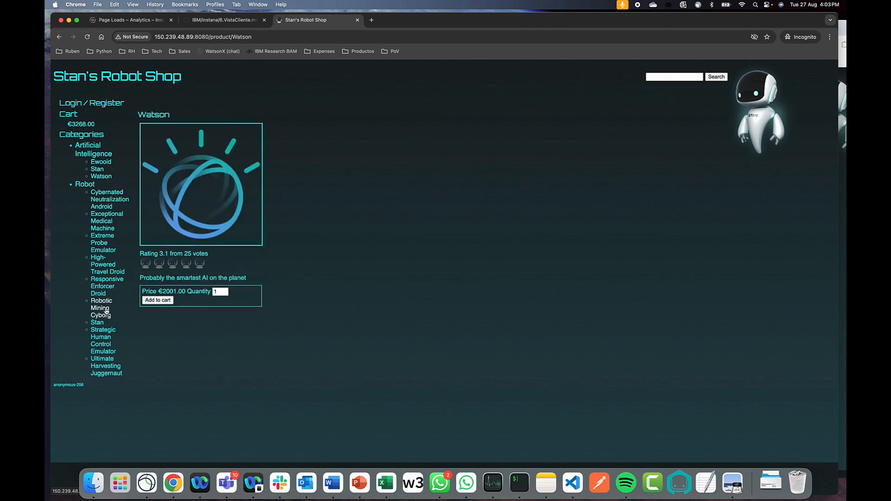
Step: Expand the / path group in Instana's page-load analytics and examine the activity details of the 16:03:04 page load
click(130, 19)
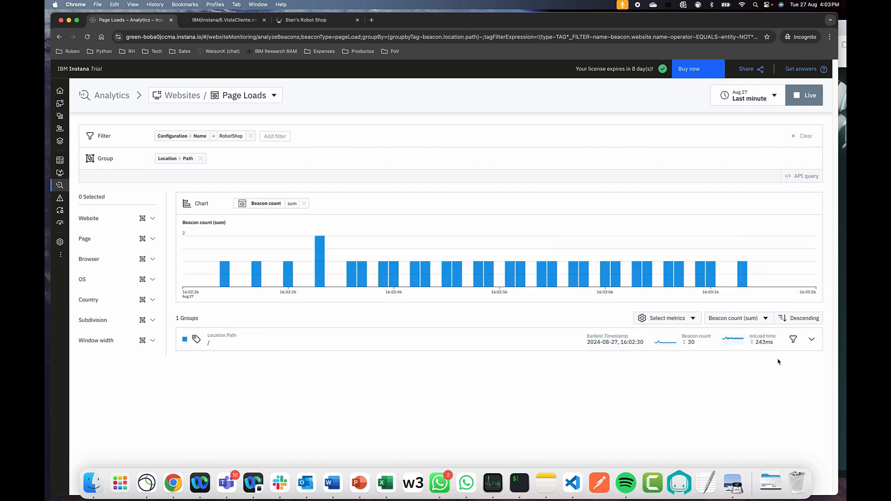
click(811, 340)
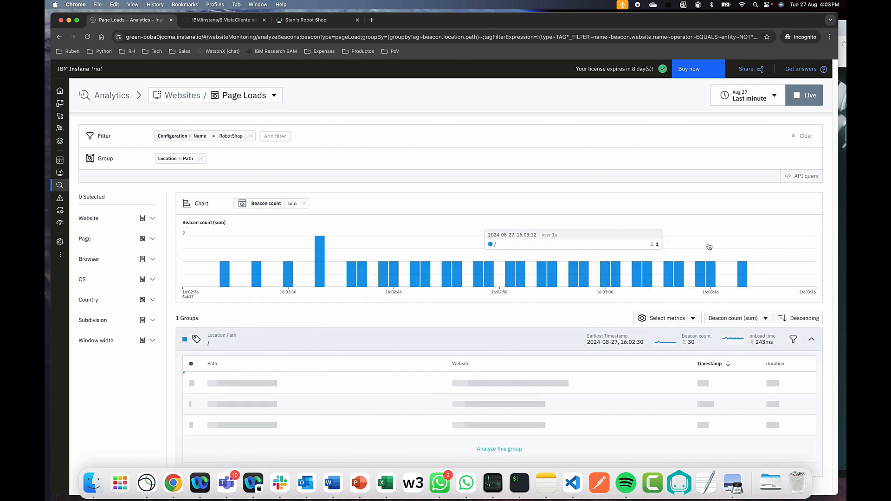
drag(830, 210, 830, 414)
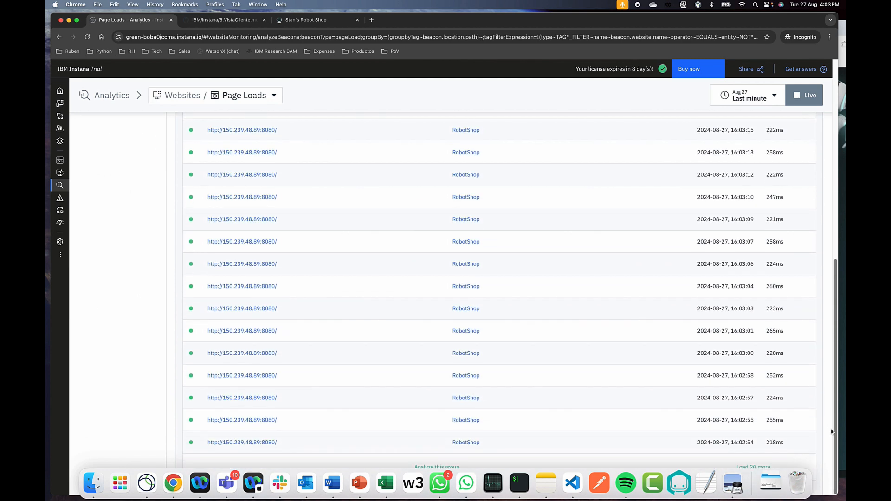
click(262, 287)
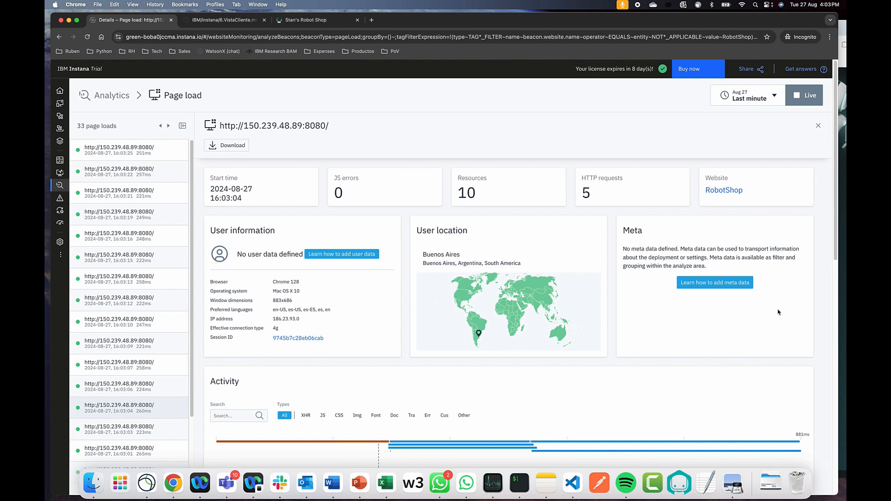
drag(834, 246, 834, 357)
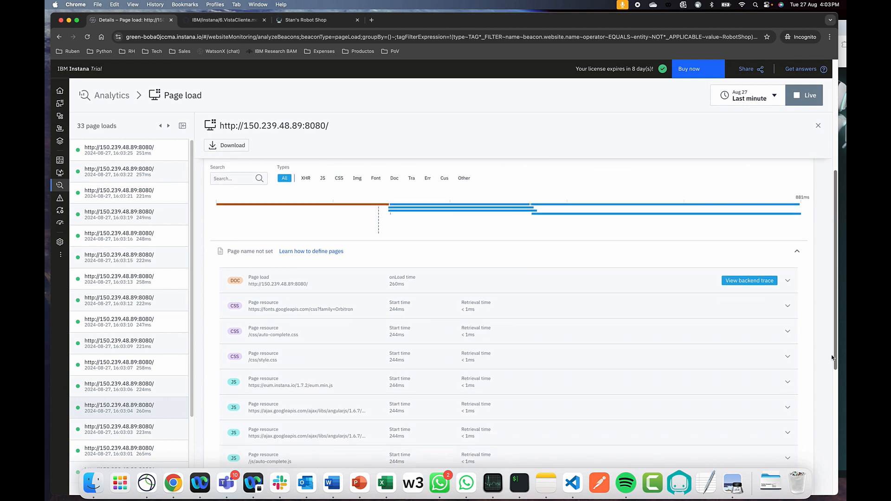
Step: View the page load's backend trace and examine its call details, tags, timeline and calls
click(758, 283)
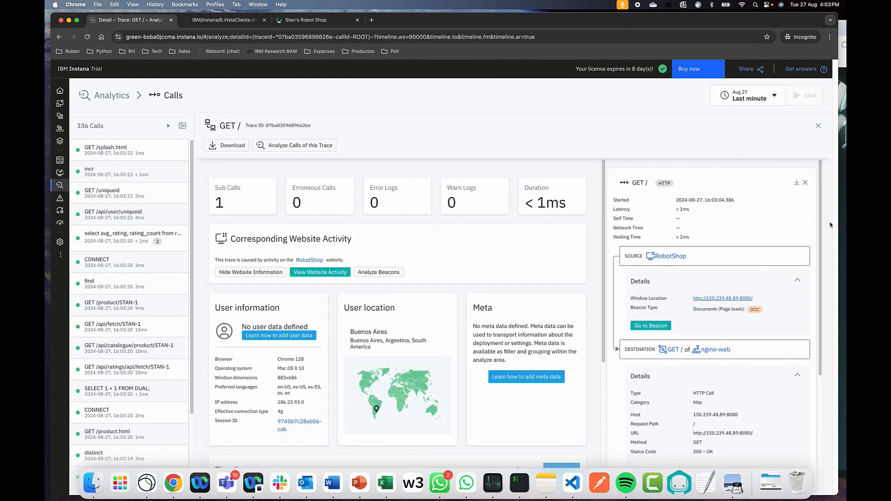
drag(820, 225, 815, 350)
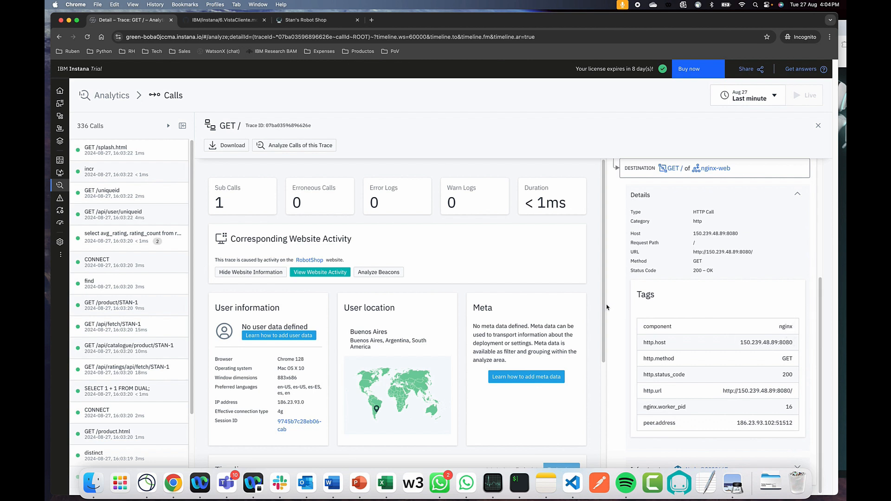
drag(606, 305, 607, 444)
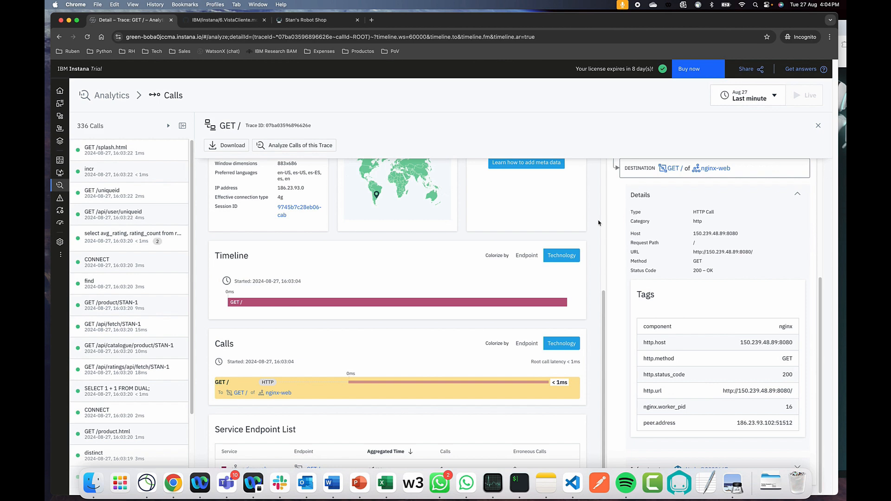
drag(604, 296, 600, 159)
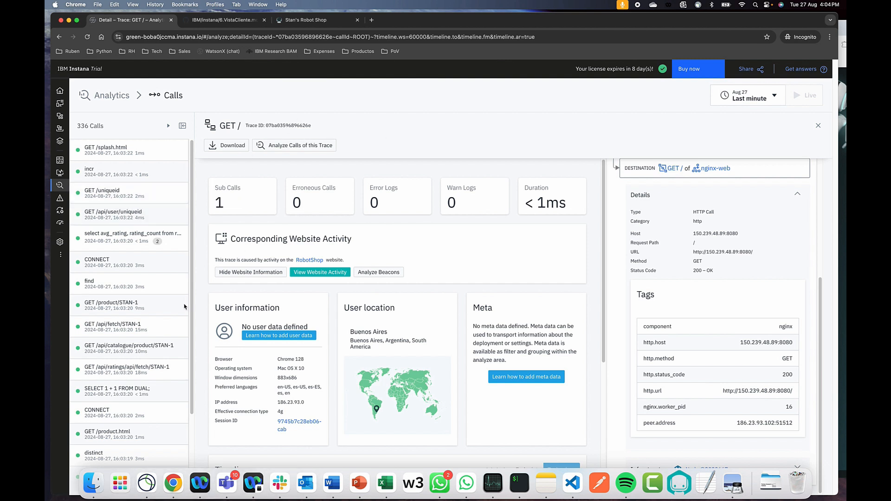
Step: Inspect the trace of the GET /product/STAN-1 call, including its website activity, timeline, calls and service endpoint list
click(126, 310)
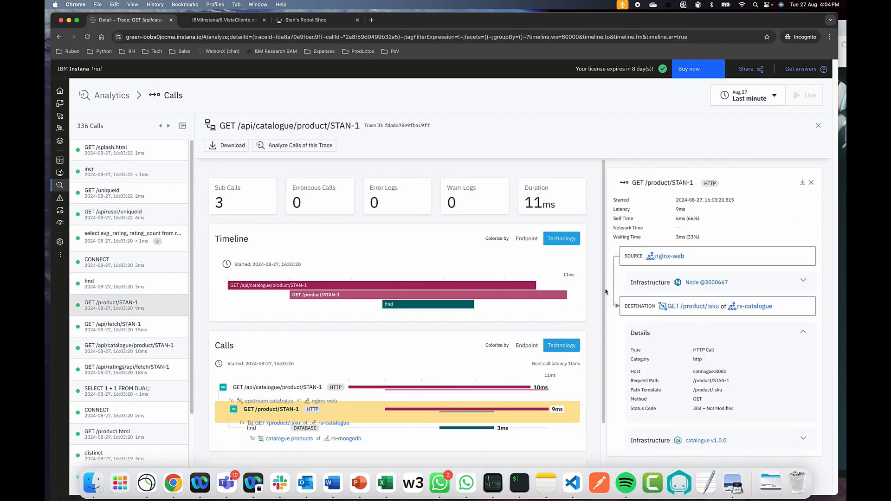
drag(605, 291, 606, 375)
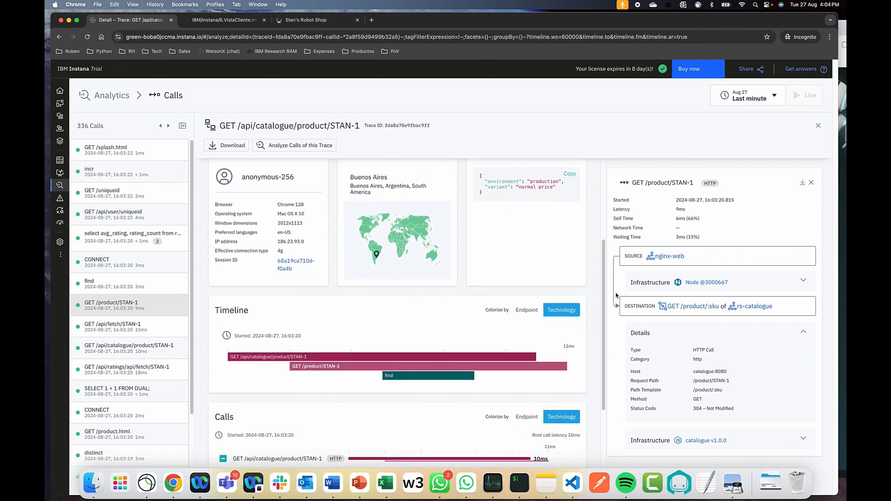
drag(605, 297, 605, 300)
scroll(606, 312, down, 3)
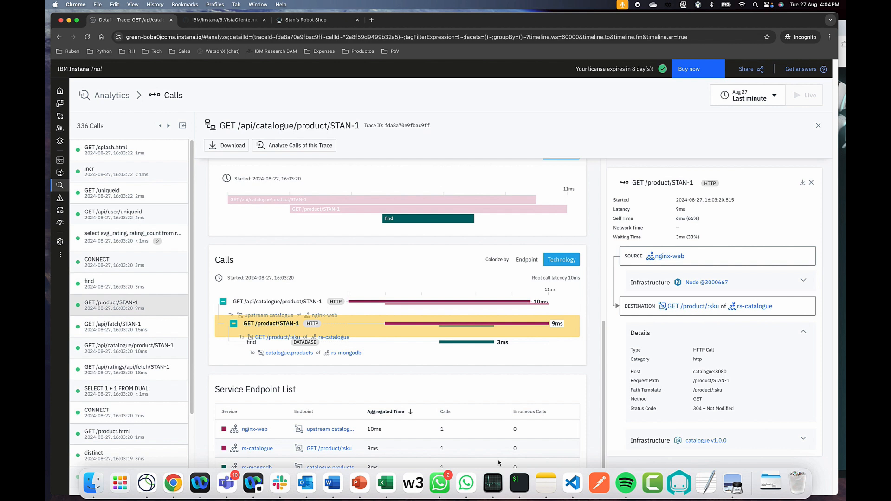
Step: Return to the monitored websites and view the RobotShop website summary
mouse_move(59, 108)
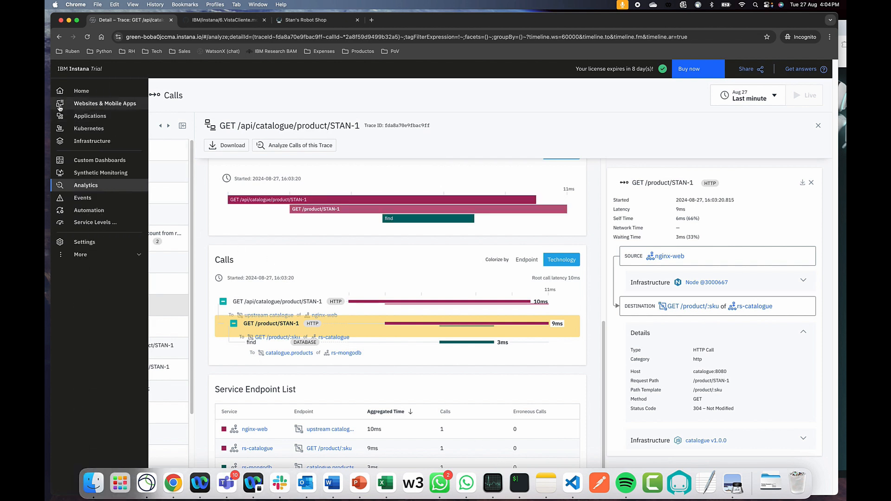
click(76, 104)
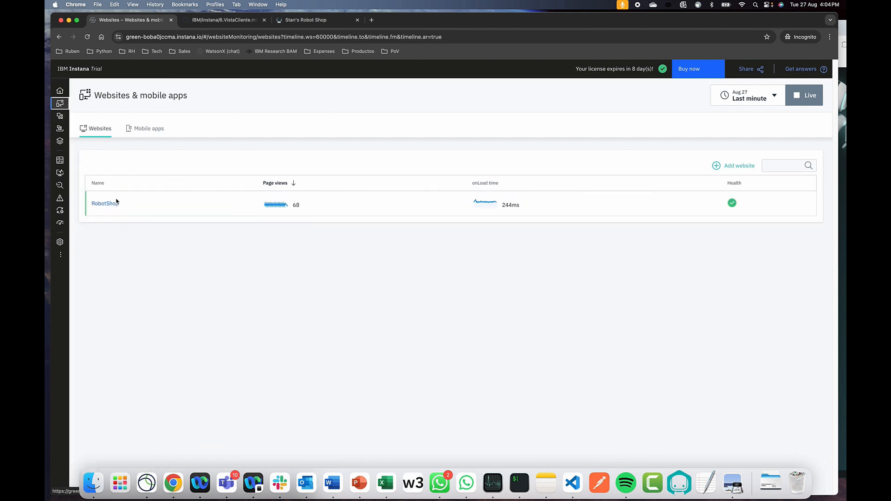
click(115, 203)
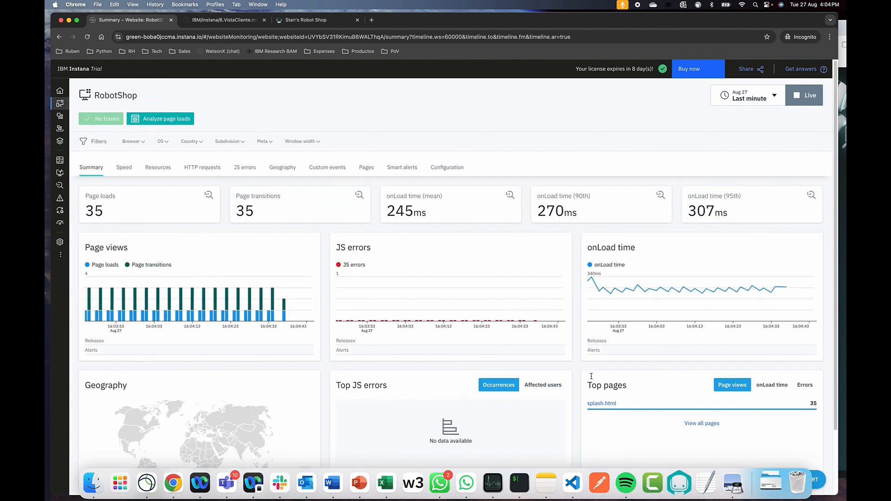
Step: Open the RobotShop application and display its service dependencies map
mouse_move(56, 121)
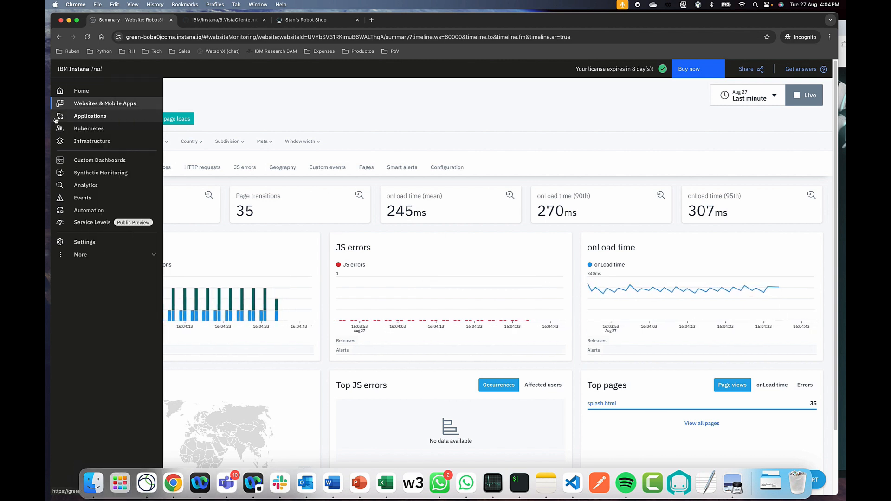
click(152, 120)
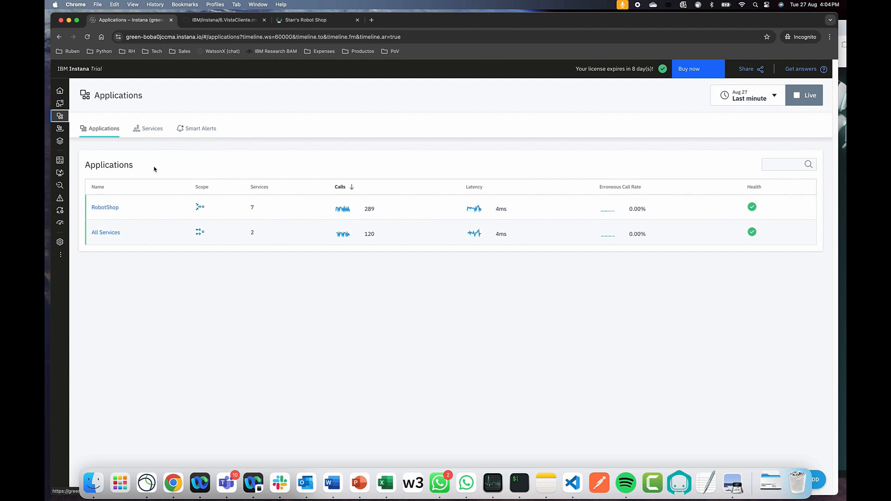
click(107, 208)
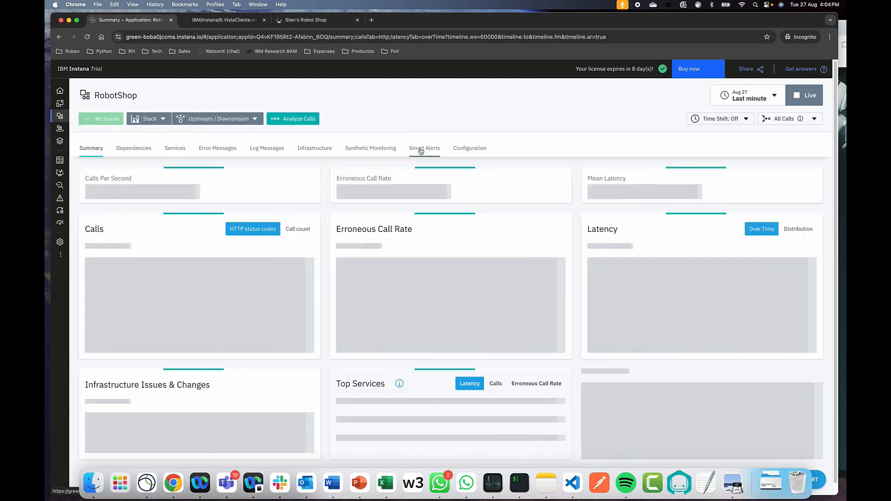
click(133, 148)
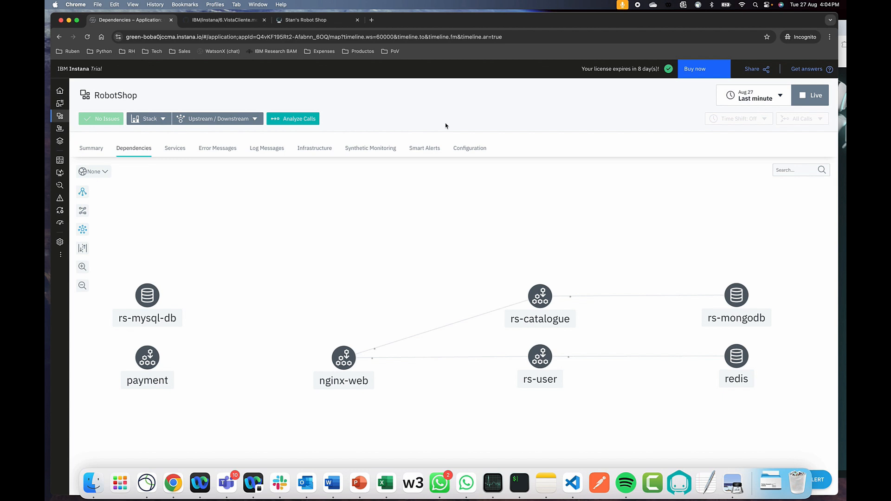
Step: Visit the Extreme Probe Emulator, Exceptional Medical Machine and Cybernated Neutralization Android product pages in the shop to generate more traffic
click(315, 20)
click(103, 236)
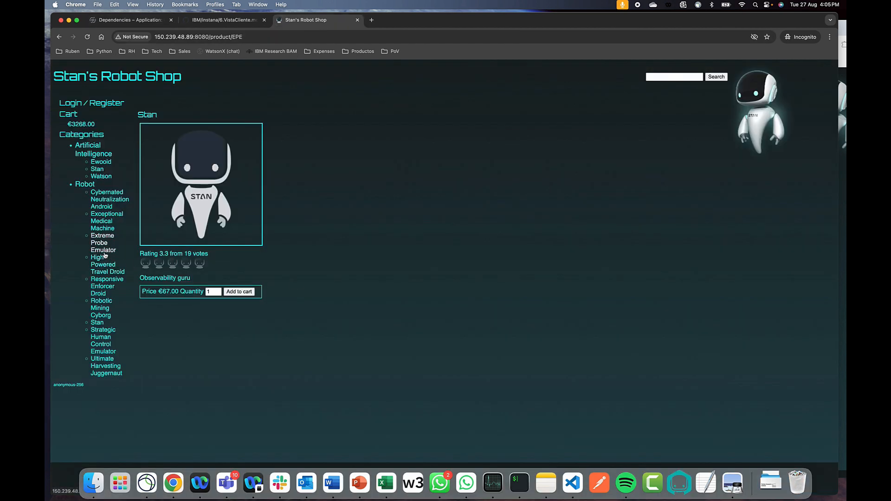
click(105, 221)
click(106, 203)
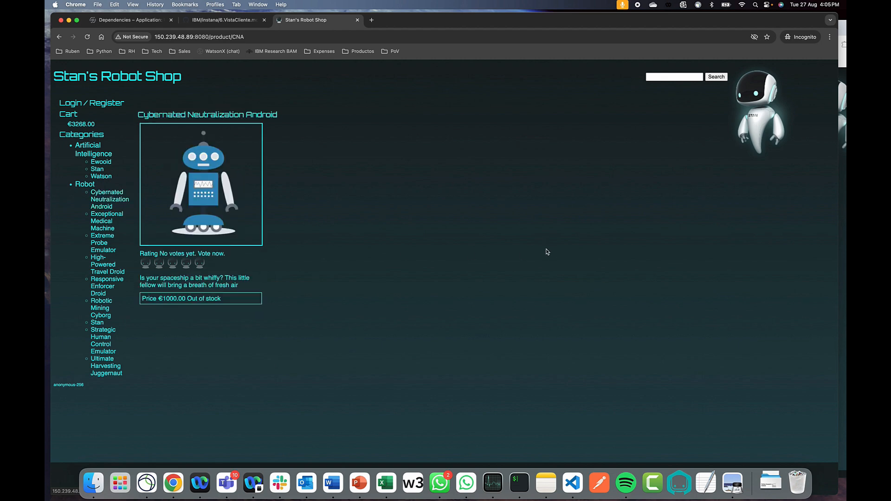
Step: Switch to the iTerm2 session, exit the web container and the root shell, and print the working directory
click(519, 483)
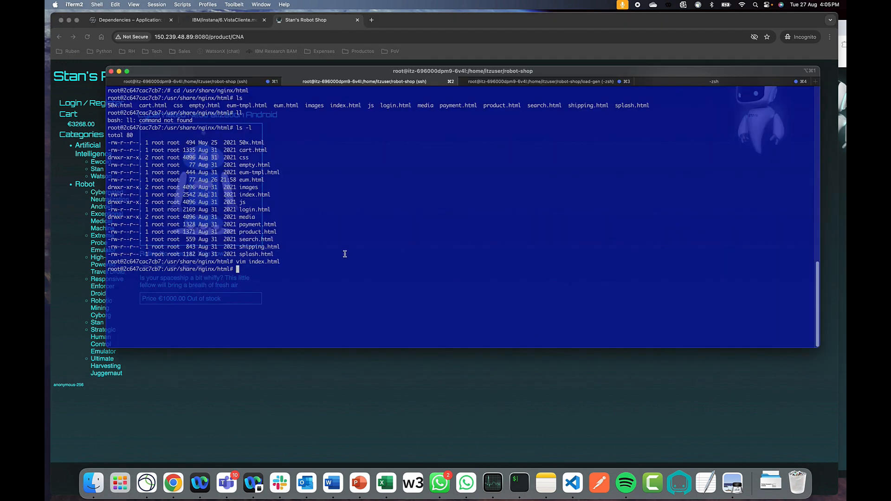
text(exit)
key(Return)
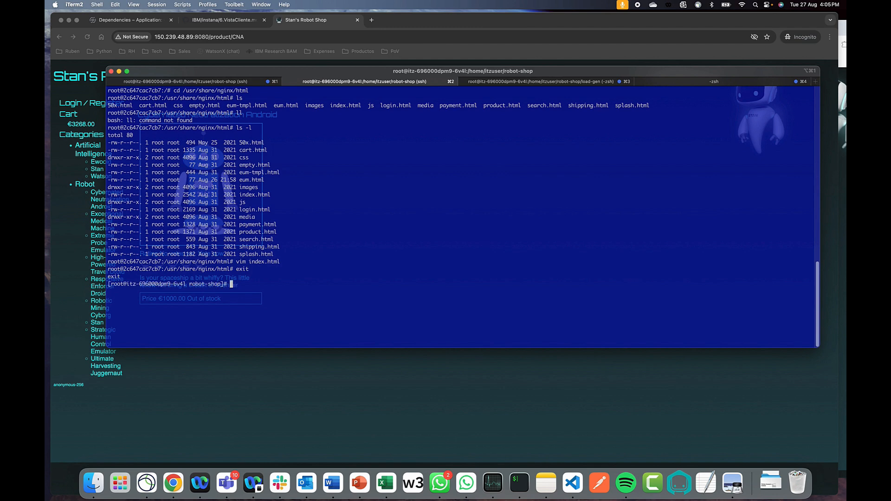
text(exit)
key(Return)
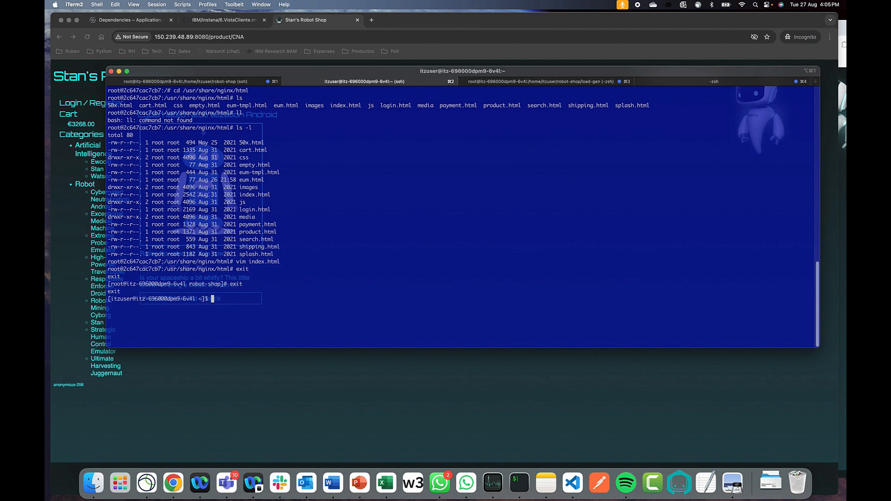
text(pwd)
key(Return)
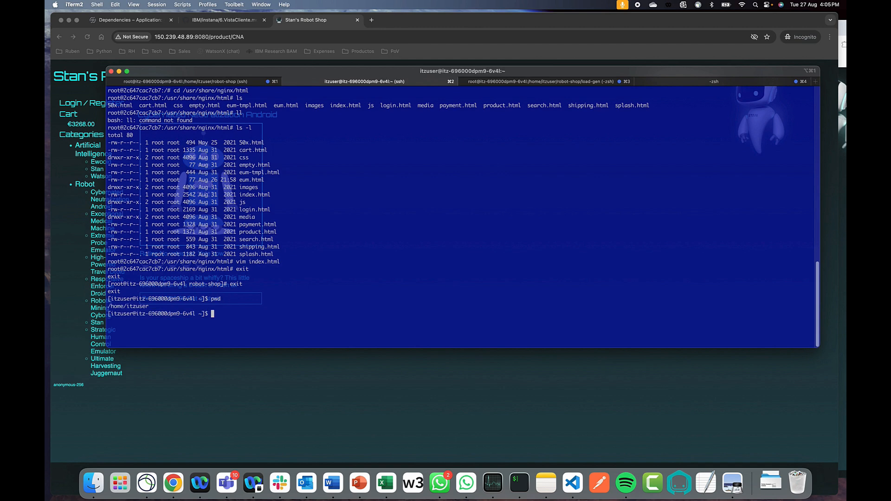
Step: Become root with sudo su and change into the robot-shop/load-gen directory
text(cd)
key(BackSpace)
key(BackSpace)
key(BackSpace)
text(sudo su)
key(Return)
text(cd )
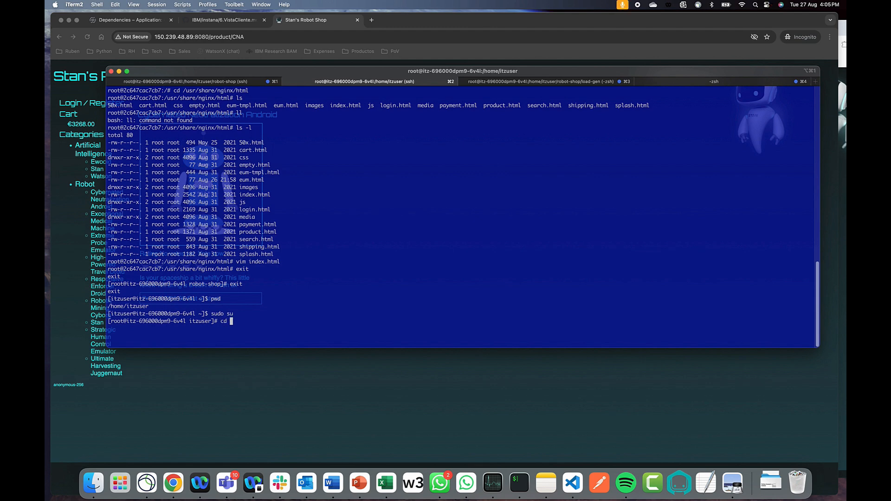
text(loa)
key(Tab)
key(Return)
text(cd loa)
key(Tab)
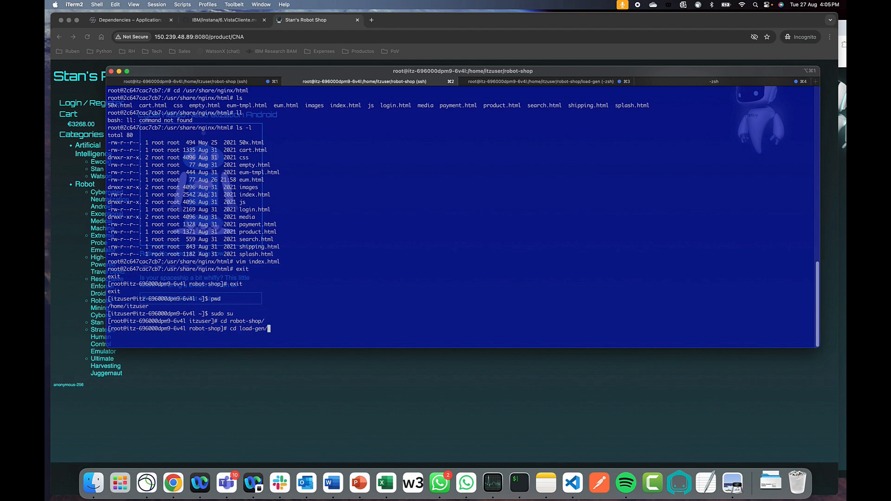
key(Return)
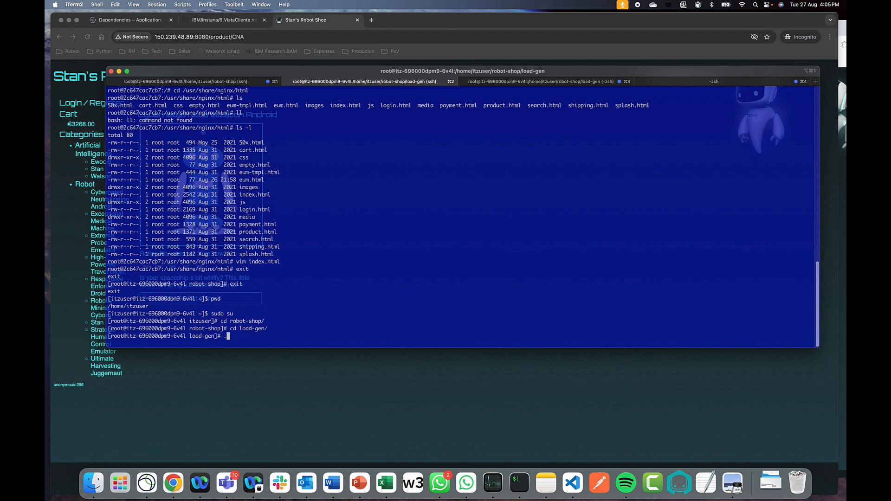
Step: Run ./load-gen.sh to generate shop load and minimise the terminal window
text(./load)
key(Tab)
key(Return)
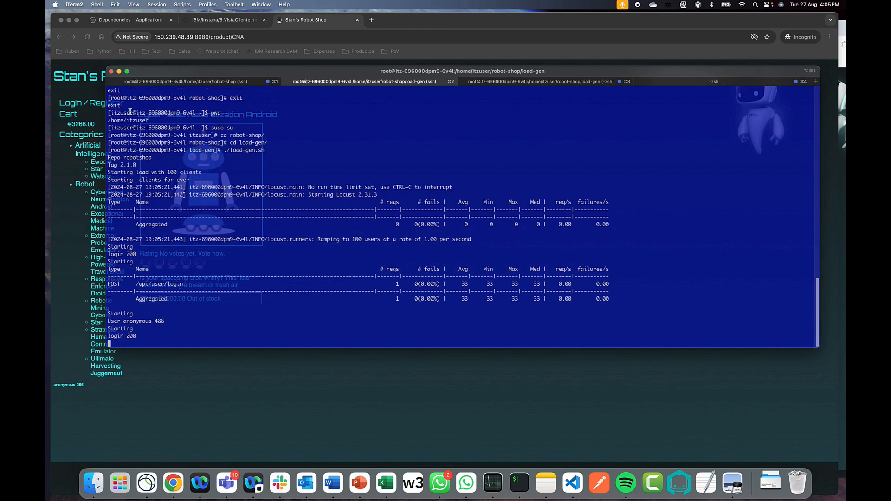
click(119, 72)
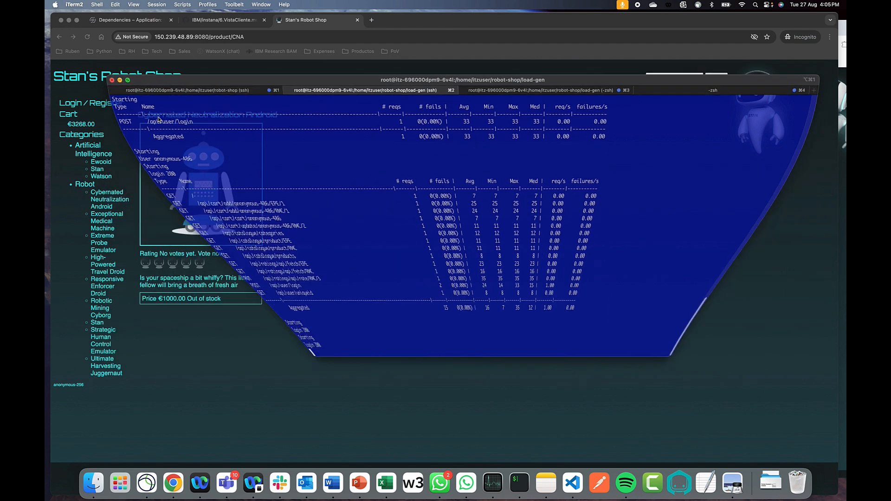
Step: In the shop, visit the High-Powered Travel Droid page, add one Stan to the cart, and check out the cart
click(115, 275)
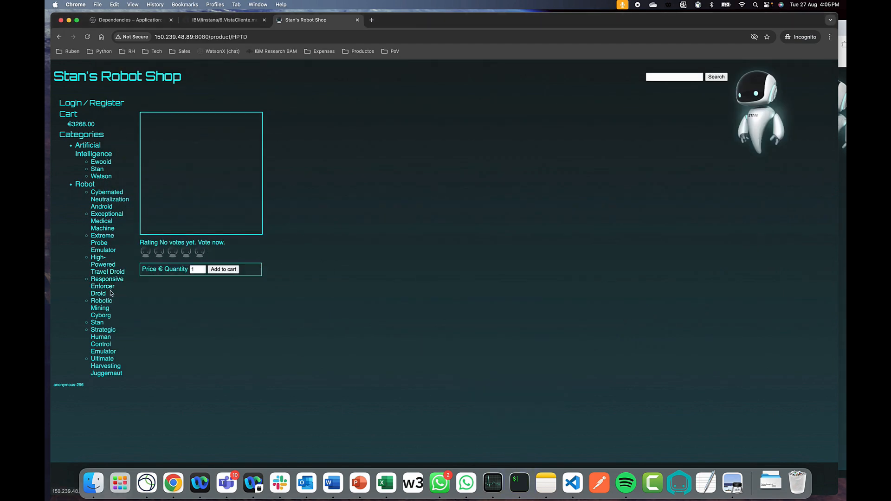
click(97, 323)
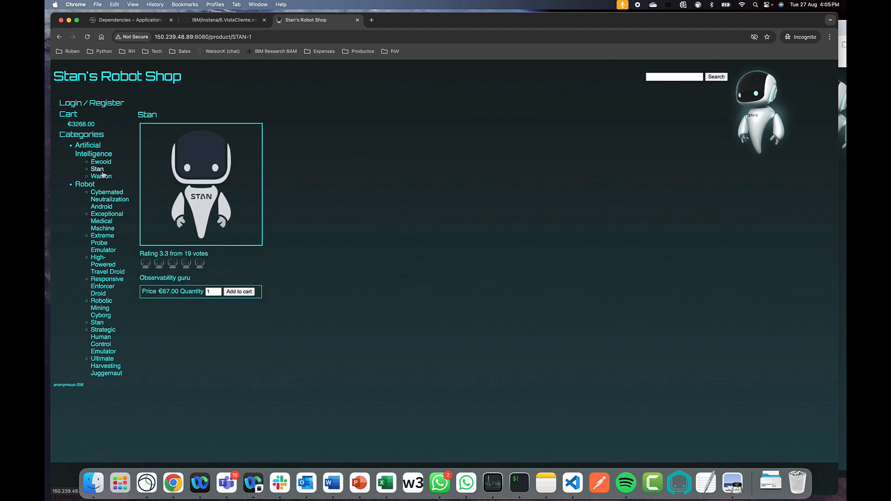
click(239, 291)
click(70, 117)
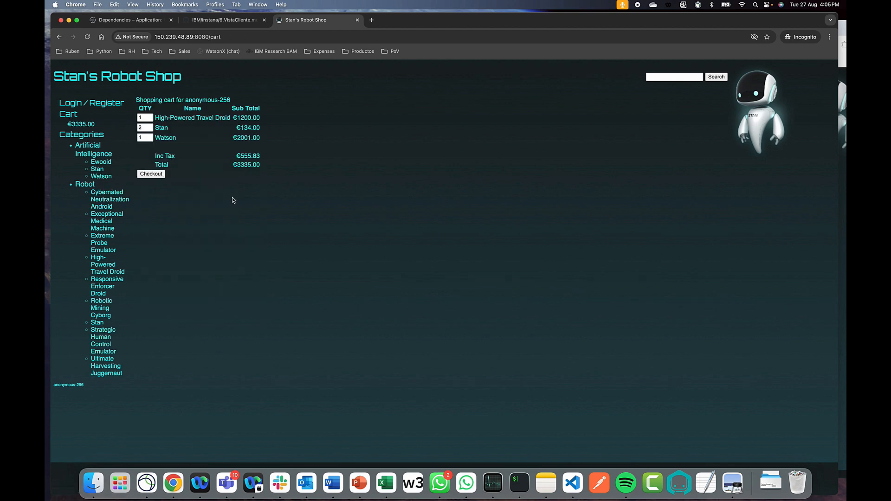
click(153, 174)
Step: Visit the Cybernated Neutralization Android, Strategic Human Control Emulator, Ultimate Harvesting Juggernaut, Stan and Watson product pages
click(103, 206)
click(102, 341)
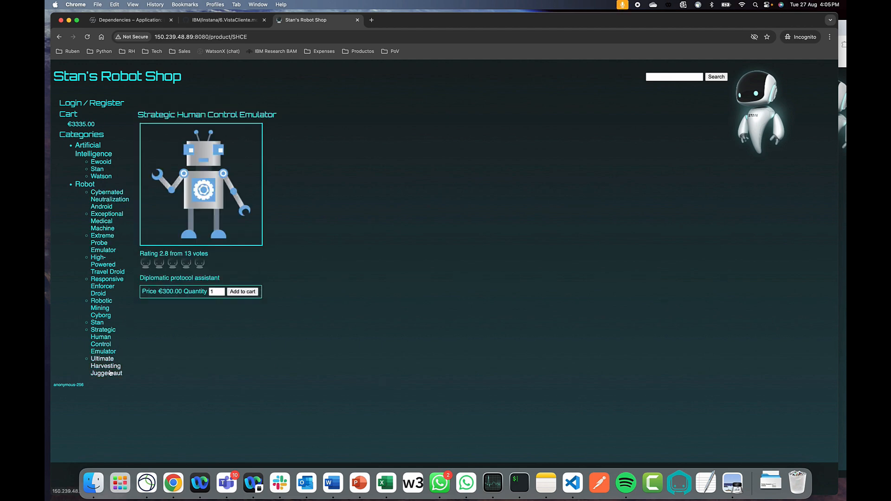
click(110, 372)
click(97, 169)
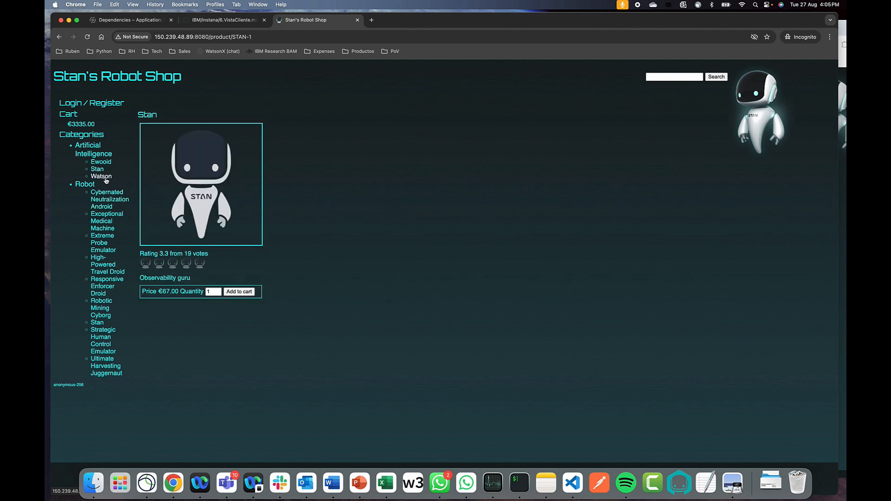
click(104, 177)
Step: Search the shop for "wats" and for "watson"
click(671, 77)
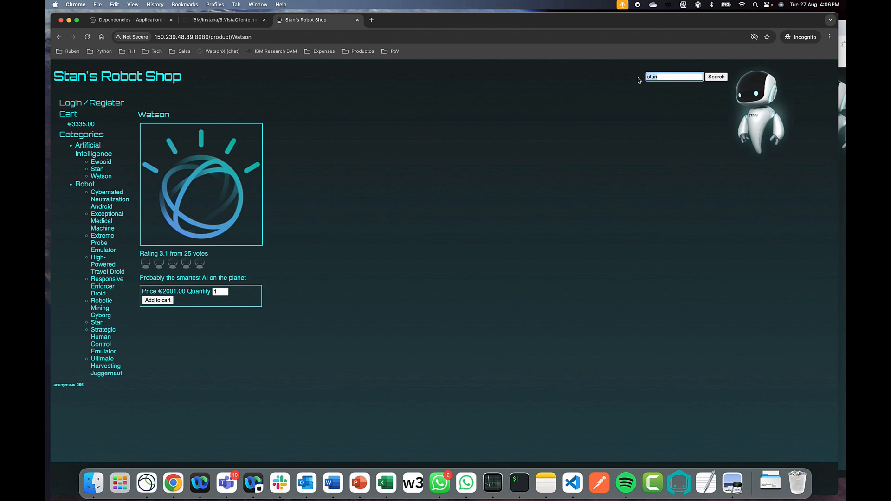
text(wats)
click(710, 79)
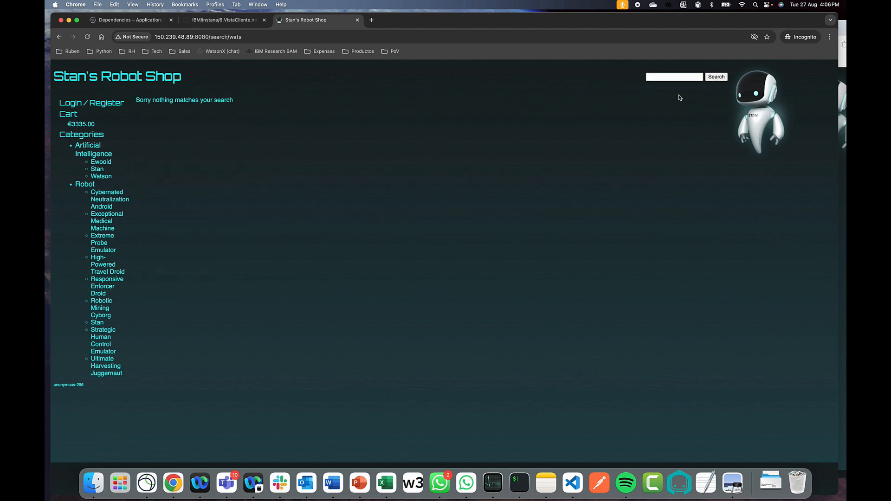
click(666, 76)
click(717, 78)
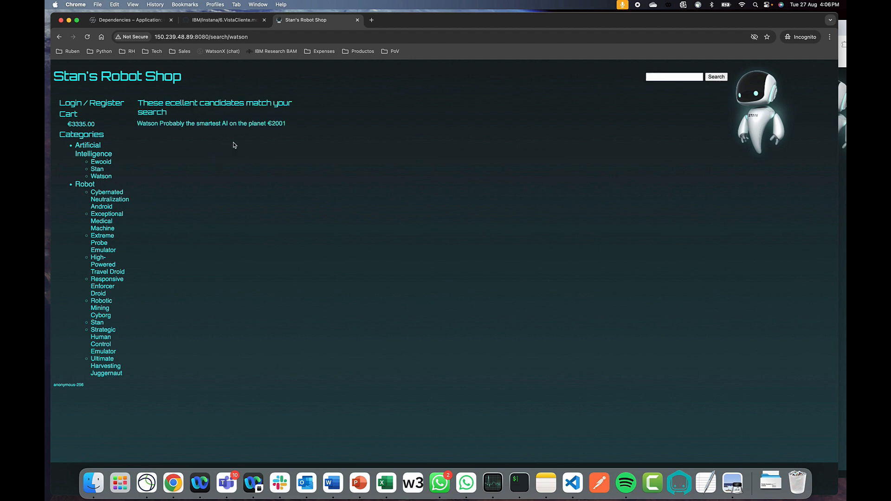
Step: Return to Instana, open the RobotShop application from the Applications list, and review its summary charts for calls, latency and top services
click(132, 20)
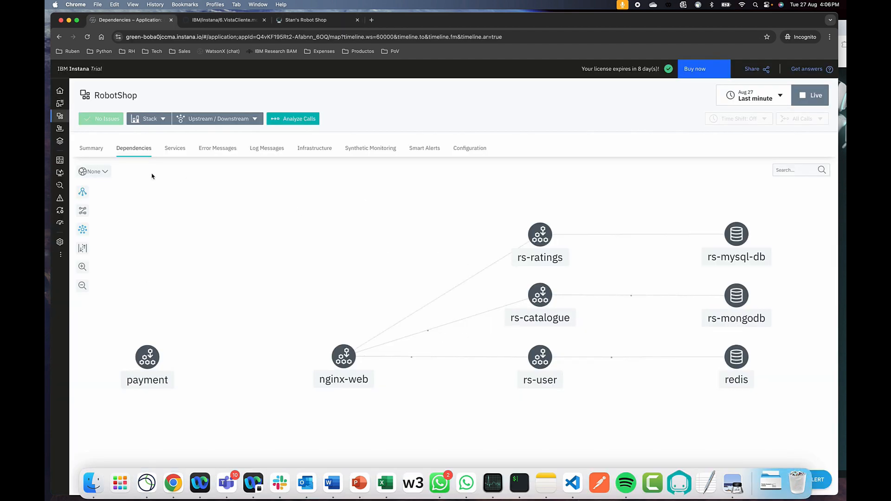
click(66, 115)
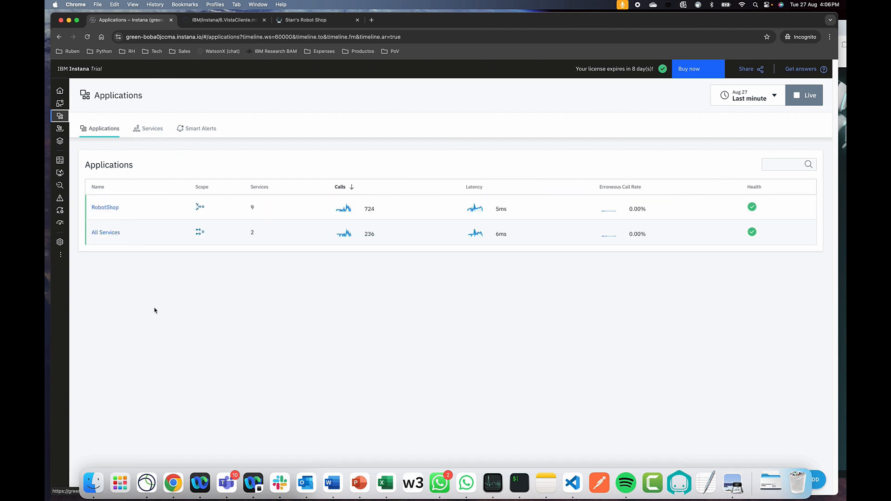
click(106, 207)
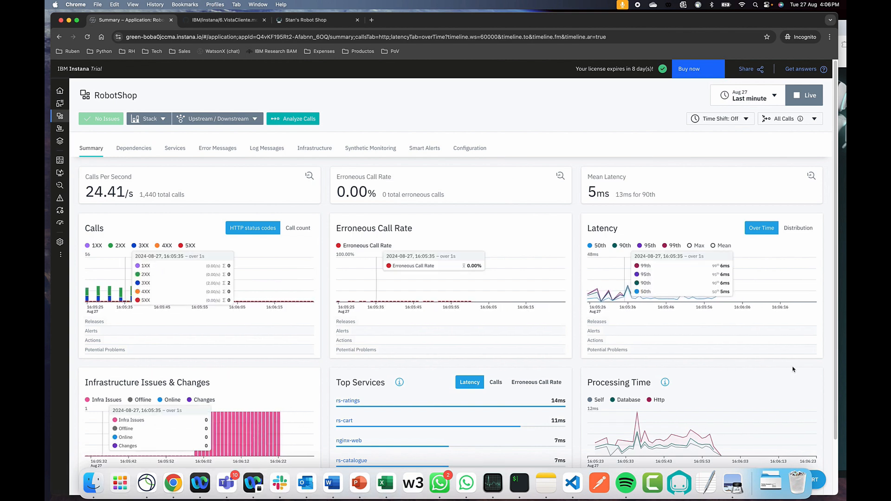
scroll(834, 228, down, 3)
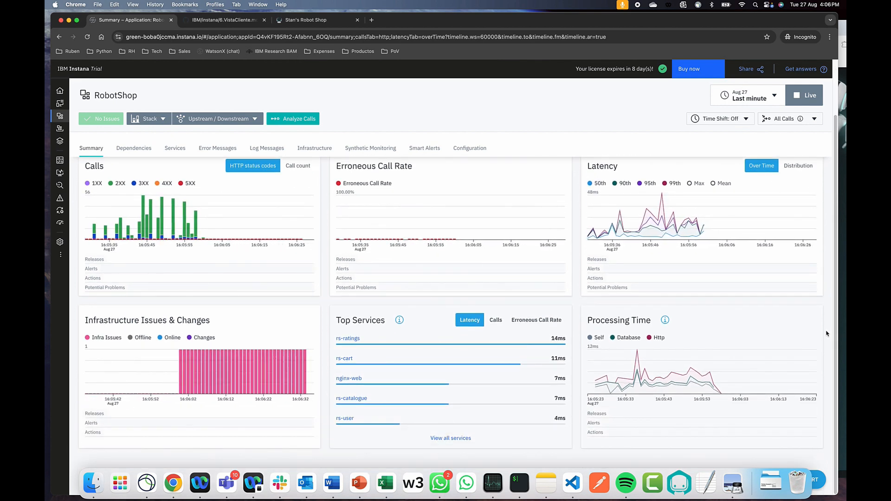
scroll(837, 325, up, 3)
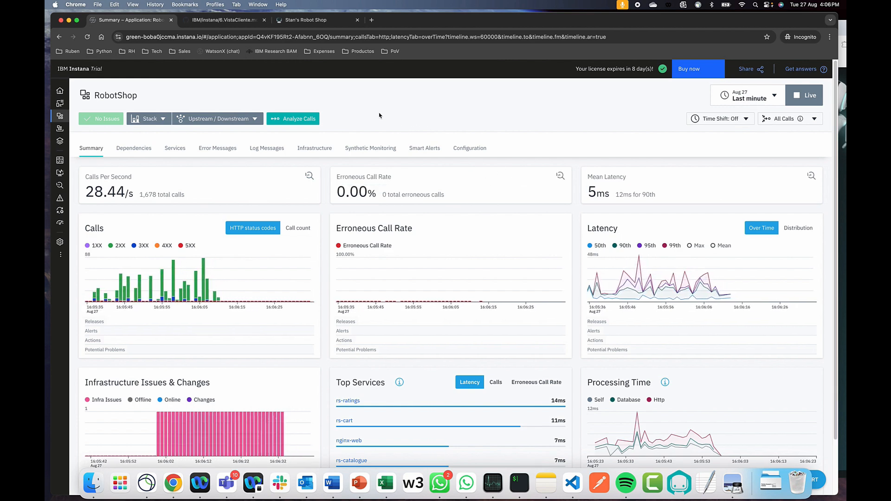
Step: In the first iTerm2 session, clear the screen, change into load-gen/ and list its files with ls and ll
click(518, 482)
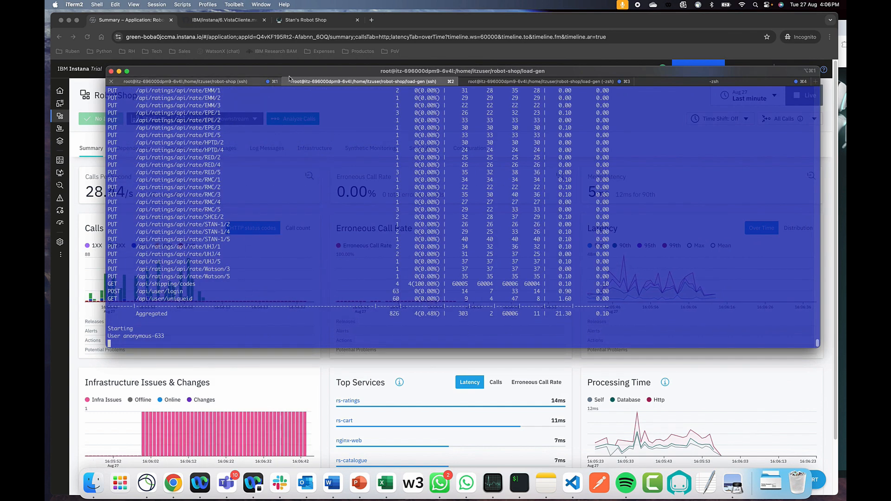
click(233, 81)
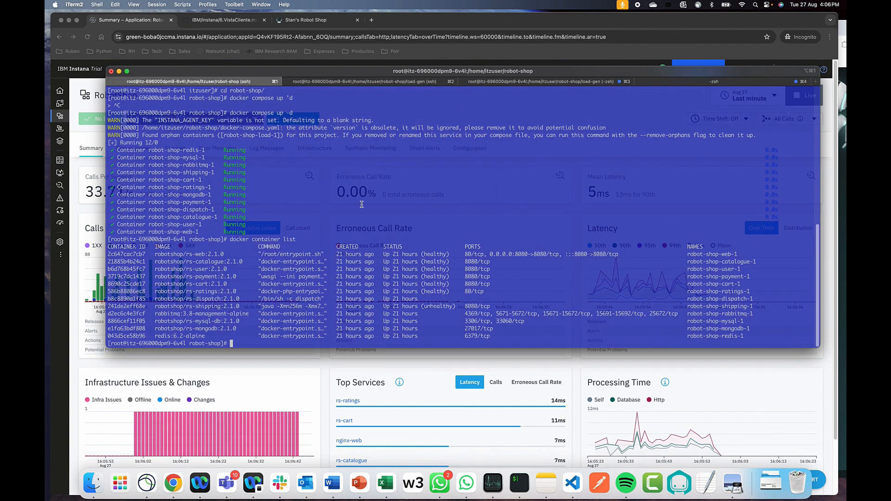
text(clear)
key(Return)
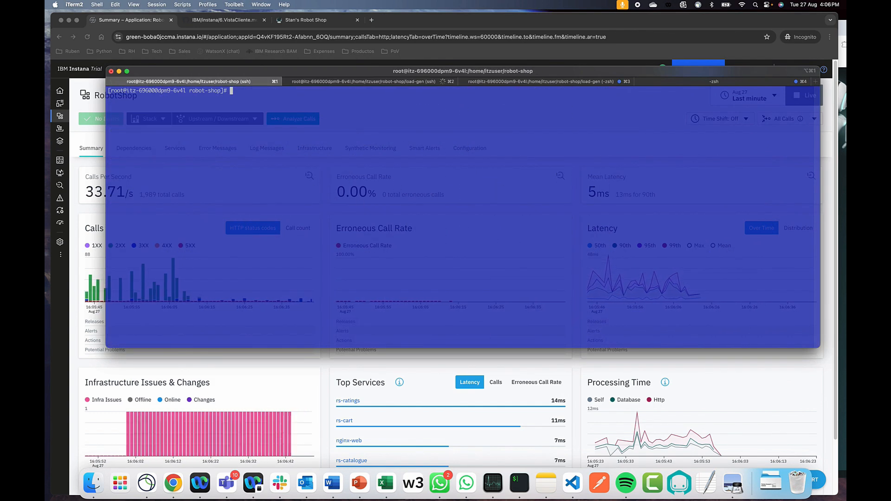
text(cd load-gen/)
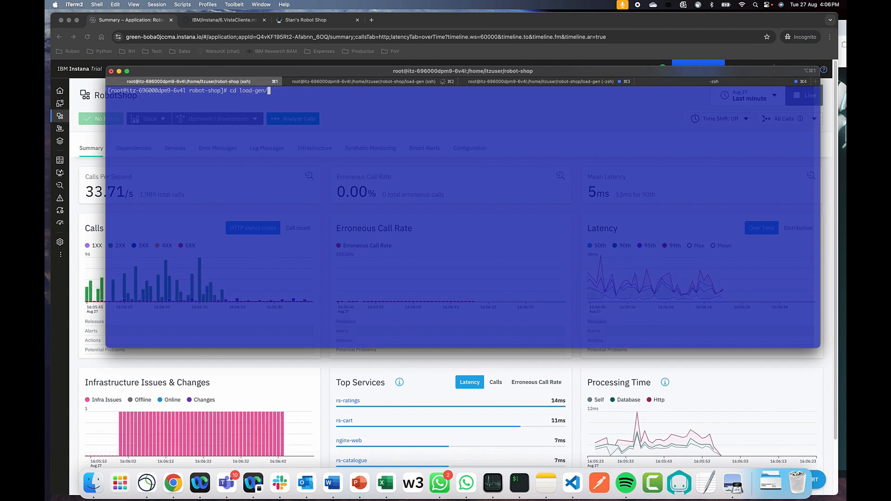
key(Return)
text(ls)
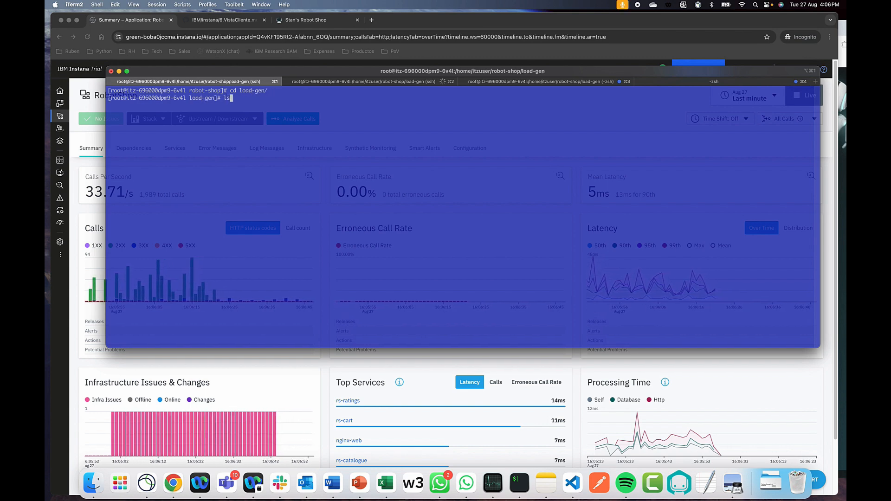
key(Return)
text(ll)
key(Return)
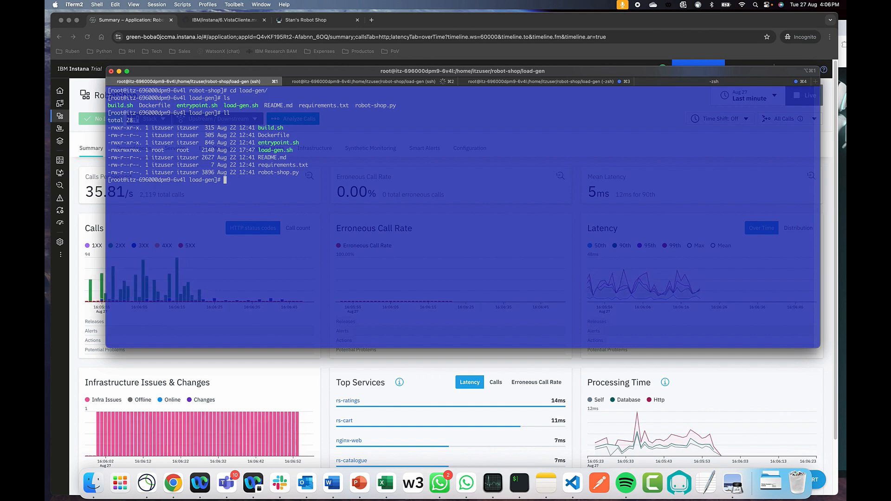
Step: Examine the RUN_TIME and ERROR settings of load-gen.sh in vi, quit without saving, and minimise the terminal
text(vi load-gen.sh)
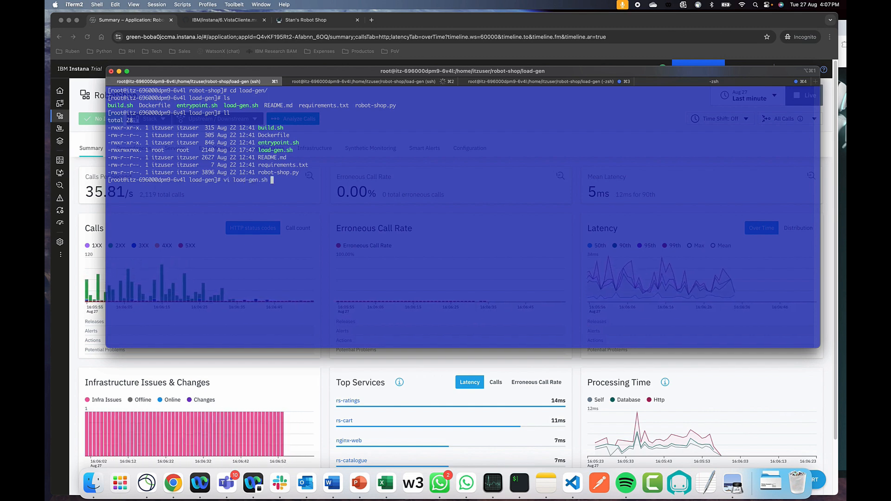
key(Return)
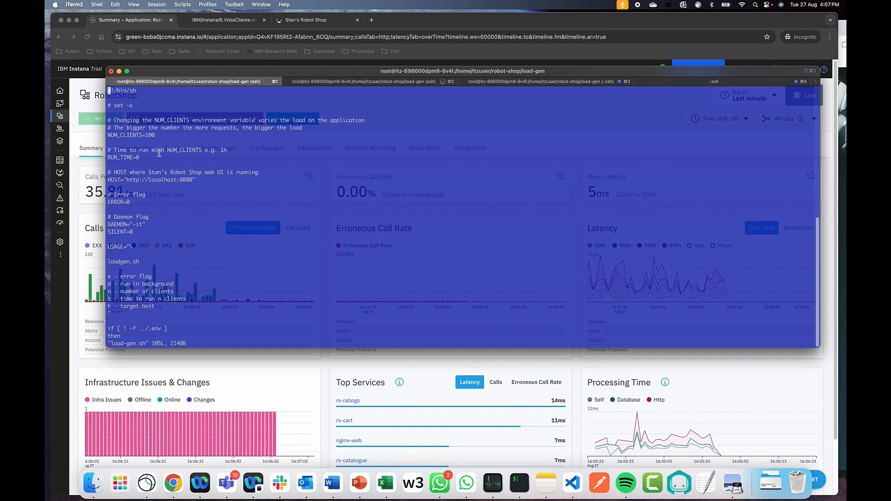
drag(160, 136, 134, 158)
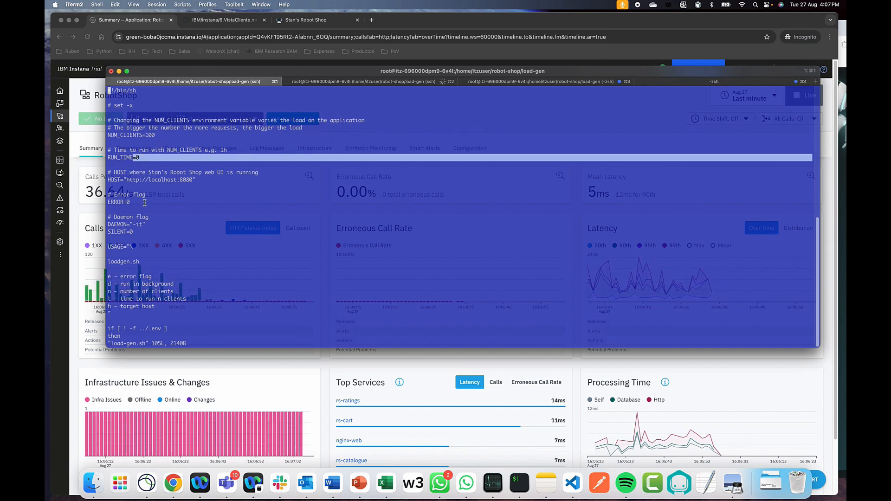
drag(132, 205, 113, 204)
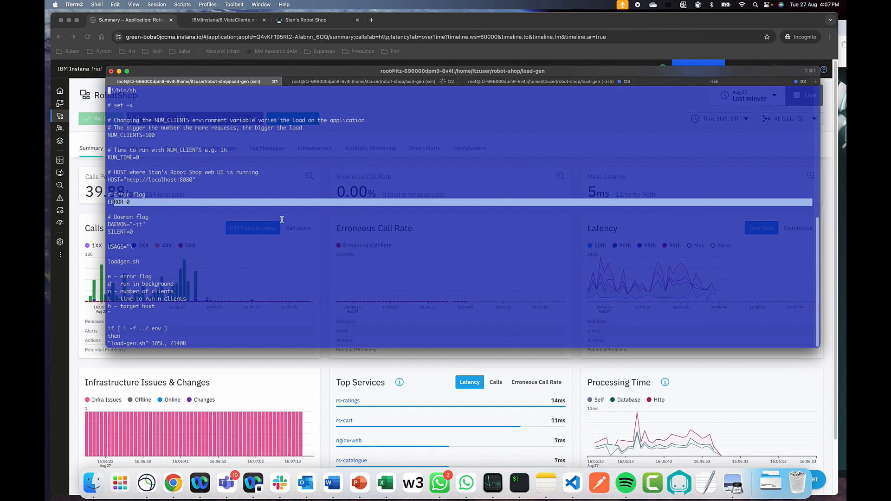
text(:)
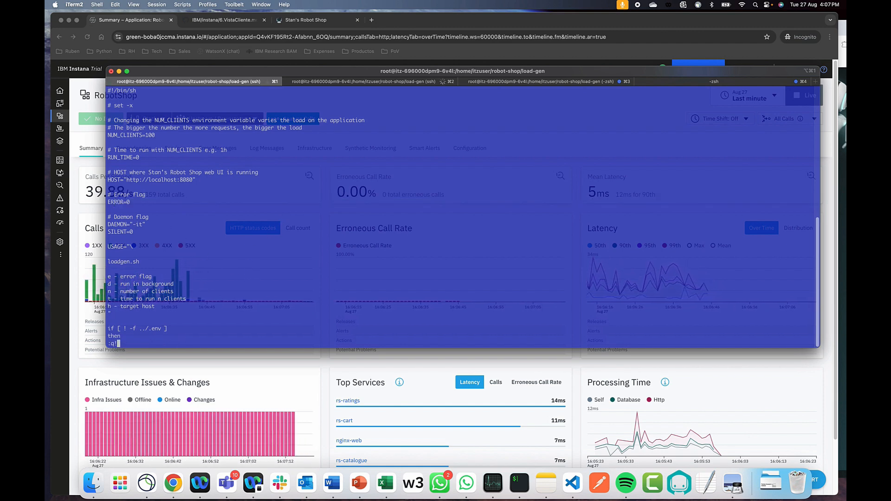
text(q!)
key(Return)
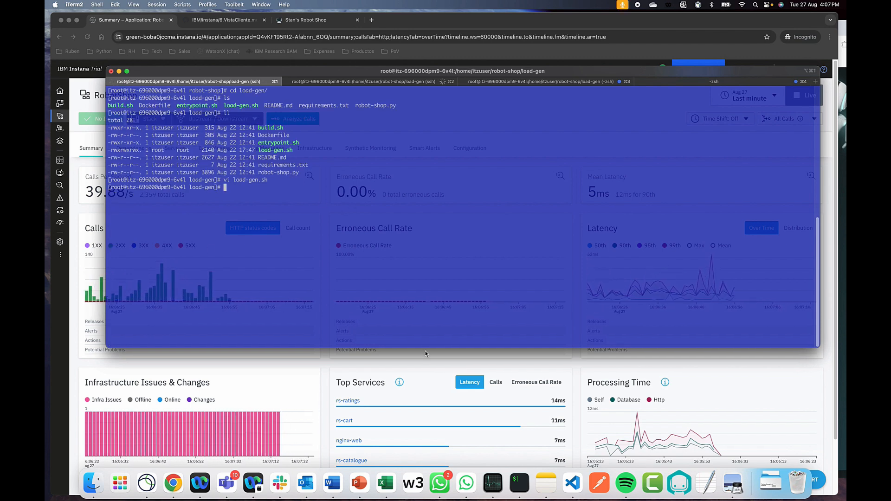
click(119, 72)
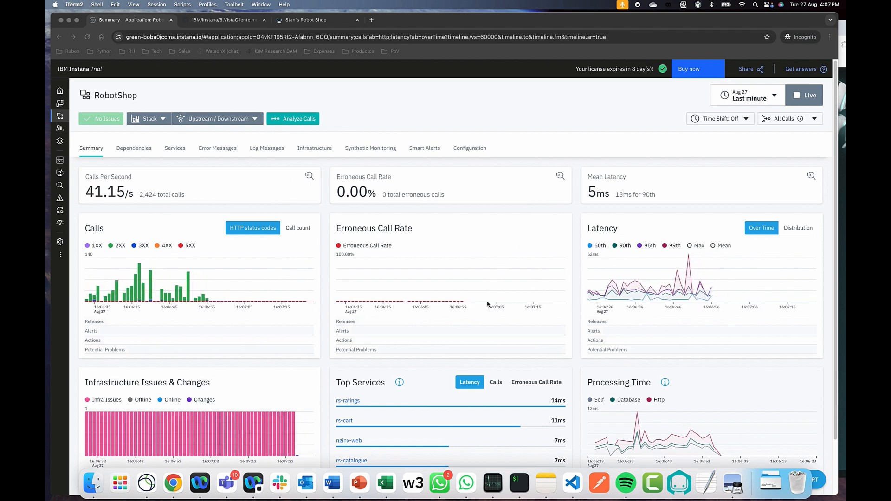
Step: Open the RobotShop website from Websites & mobile apps and review its summary of page loads, onLoad times, JS errors, geography and top pages
click(60, 110)
click(60, 104)
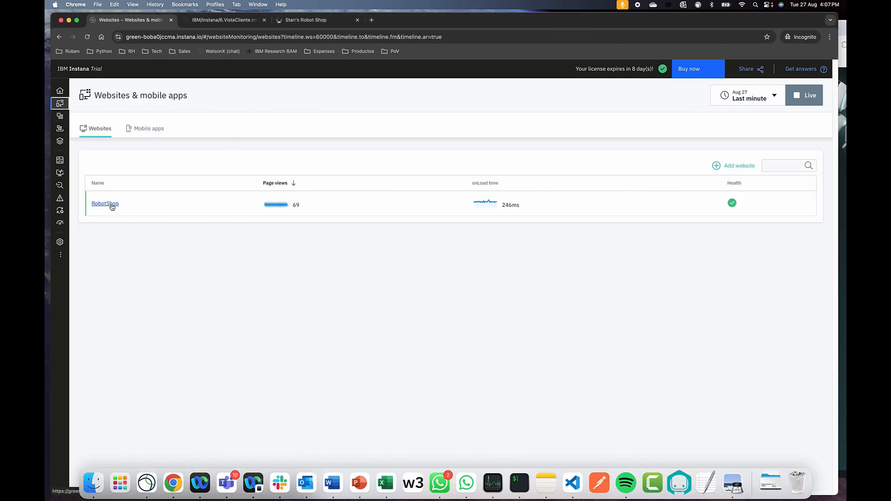
click(112, 204)
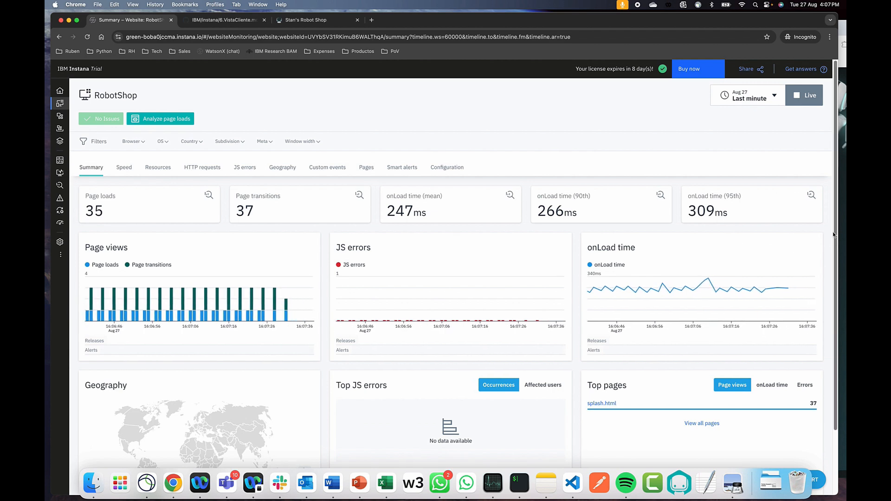
scroll(757, 263, down, 3)
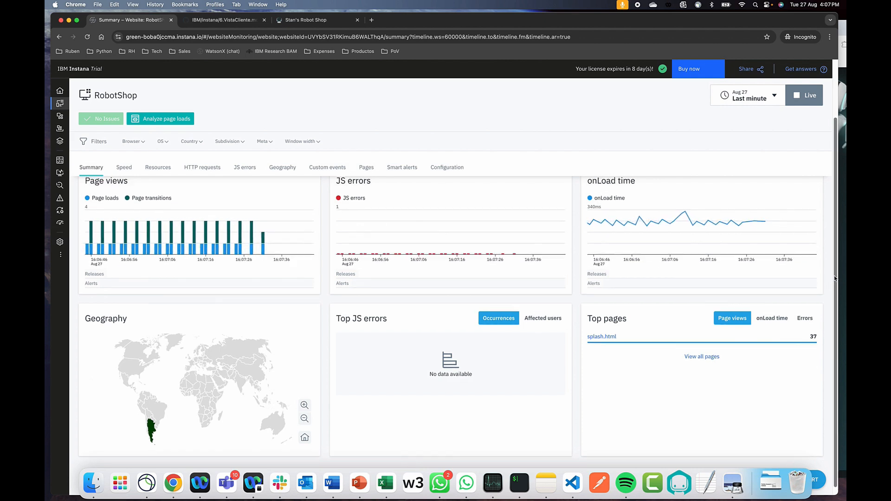
drag(834, 283, 834, 250)
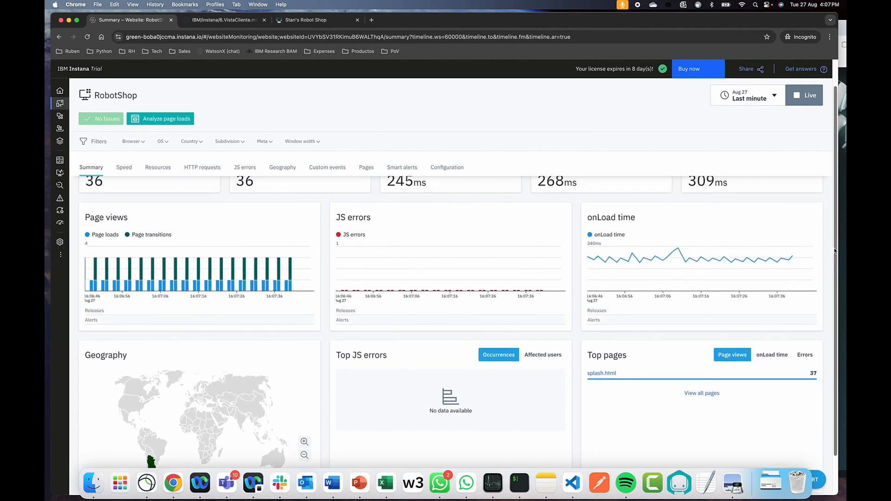
scroll(834, 250, up, 1)
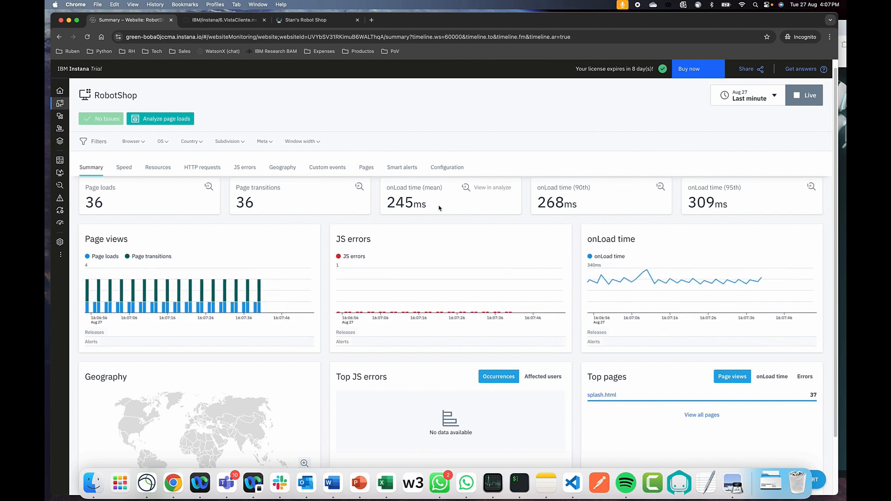
drag(435, 208, 386, 207)
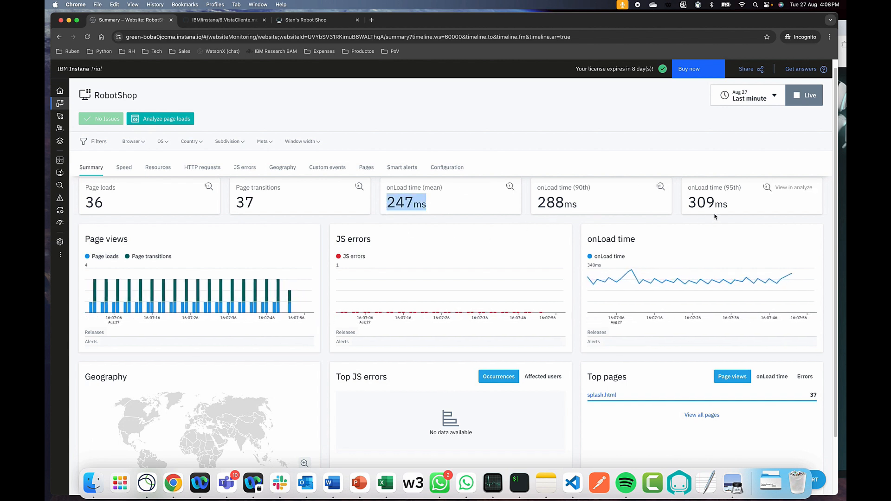
mouse_move(621, 272)
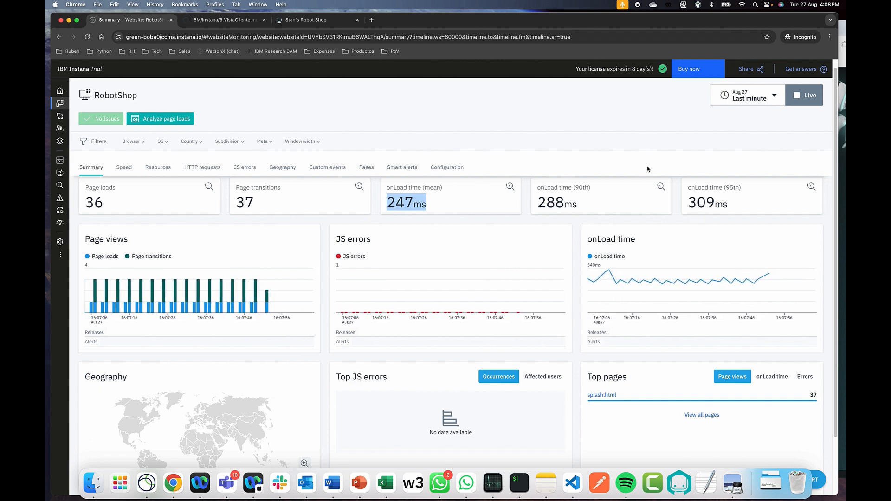
Step: Review the website's Speed charts, from page loads and navigation timing through paint timing and Cumulative Layout Shift
click(124, 167)
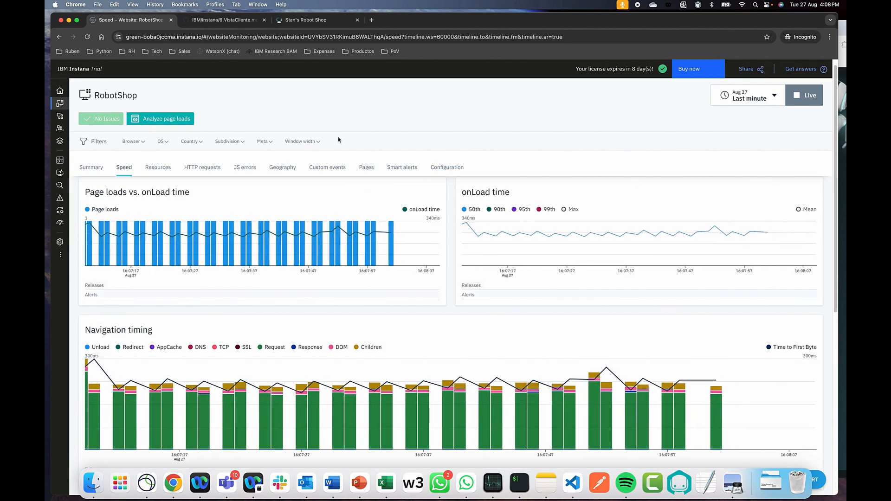
scroll(832, 315, down, 3)
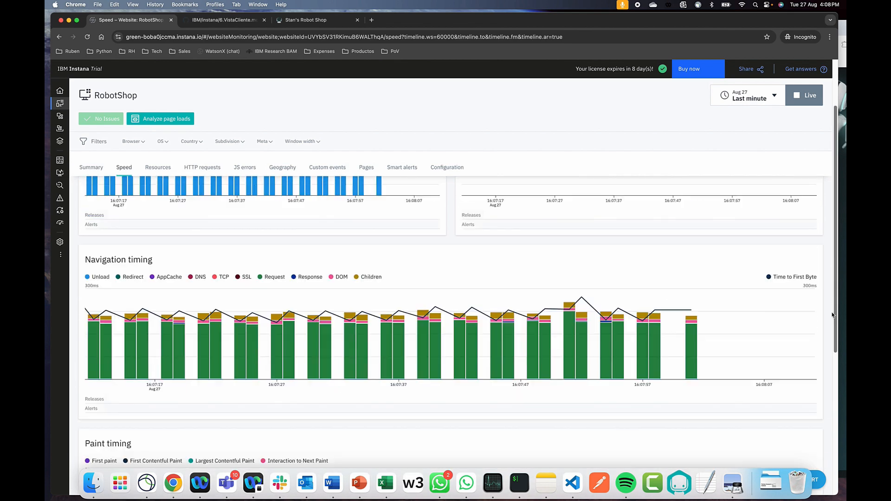
scroll(832, 315, down, 8)
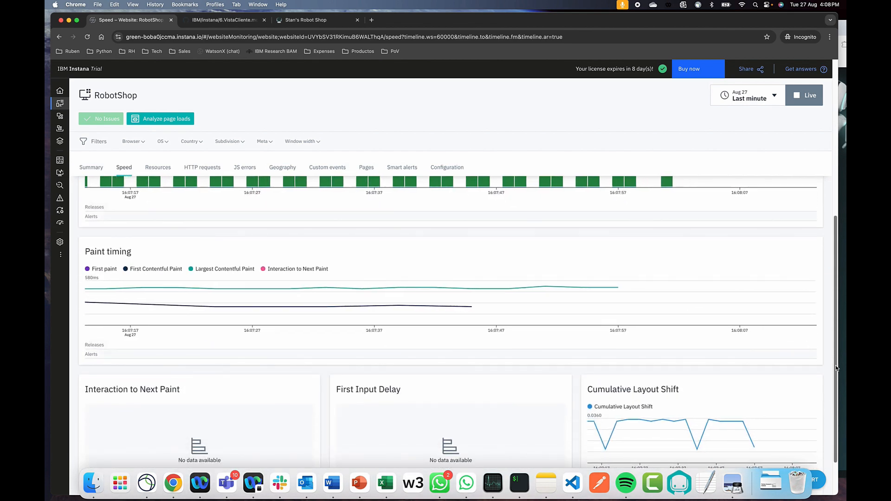
scroll(837, 388, down, 2)
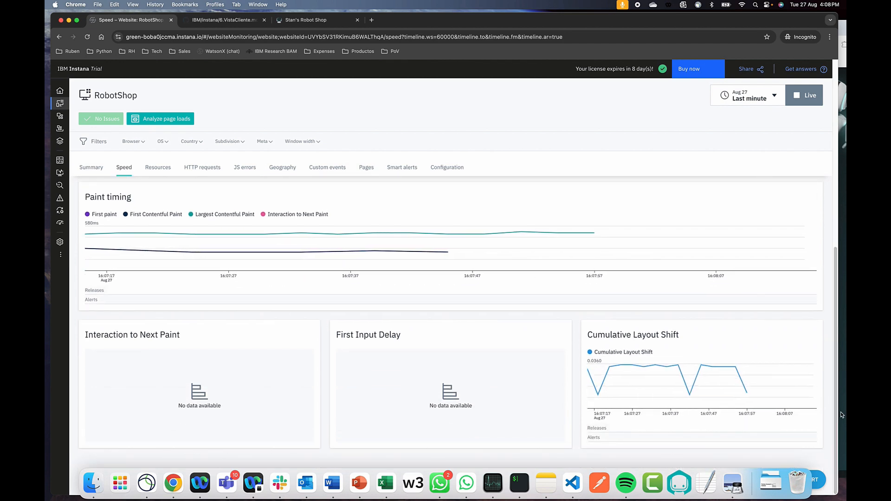
drag(835, 405, 834, 212)
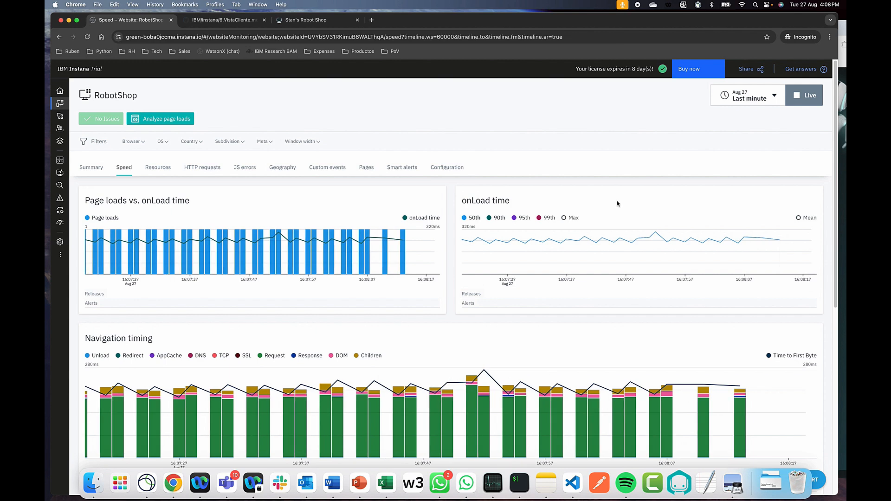
Step: Look through the website's Resources, HTTP requests and JS errors lists
click(158, 167)
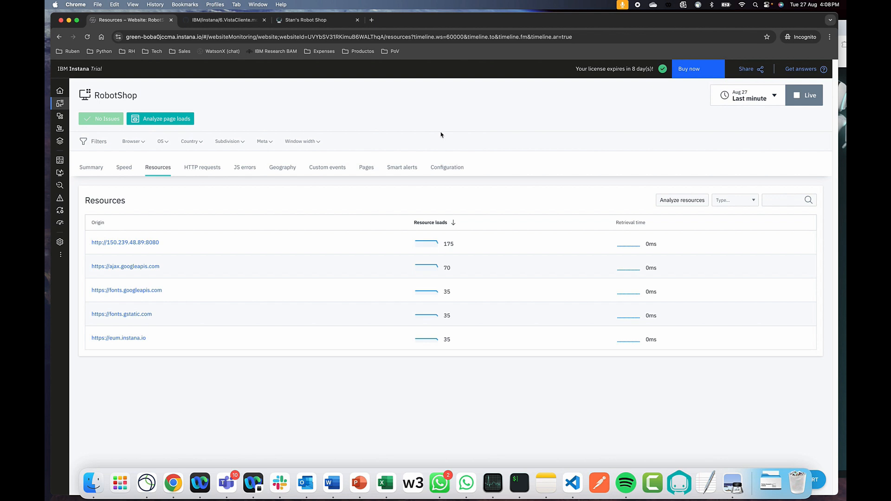
click(205, 169)
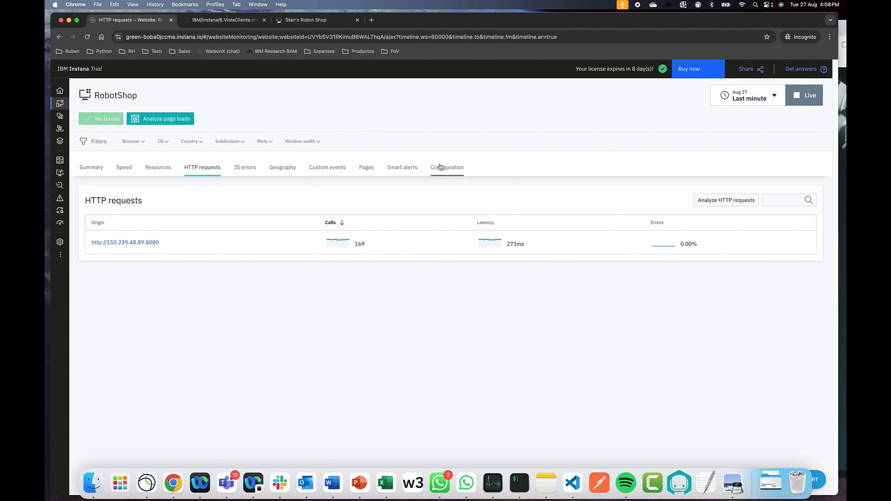
click(245, 167)
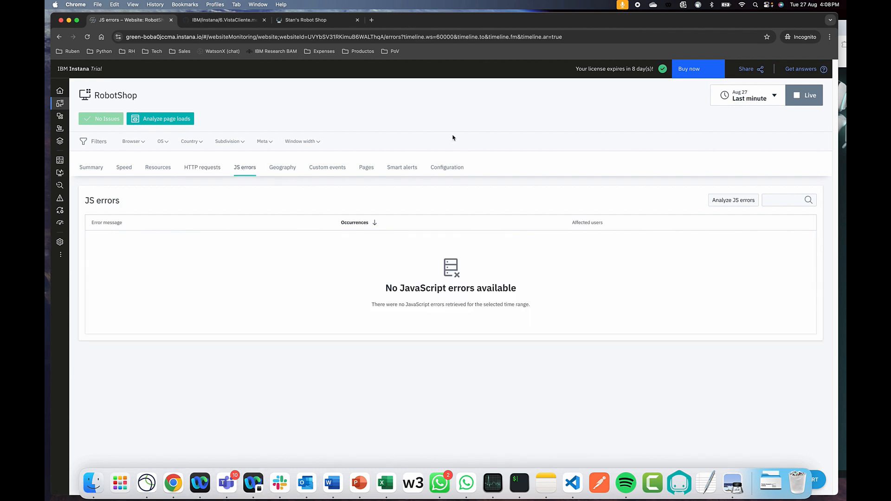
Step: Show the website's Geography as a 3D globe and rotate it until Argentina is near the centre
click(291, 169)
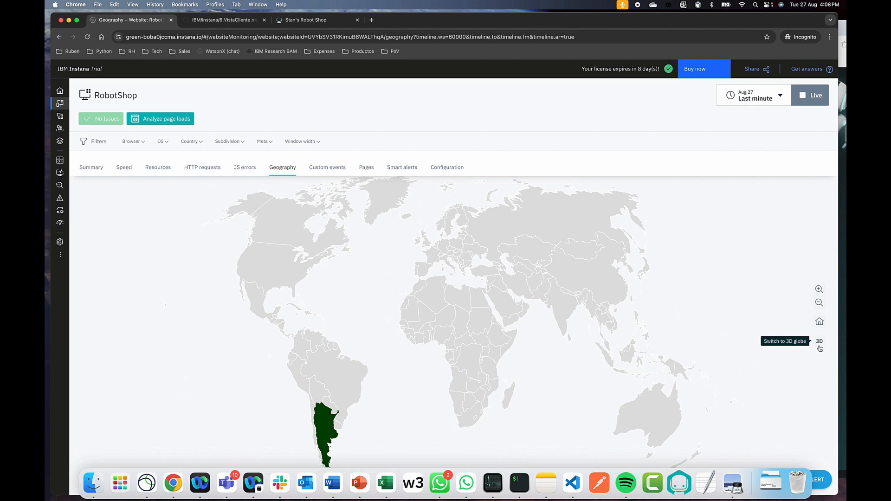
click(819, 342)
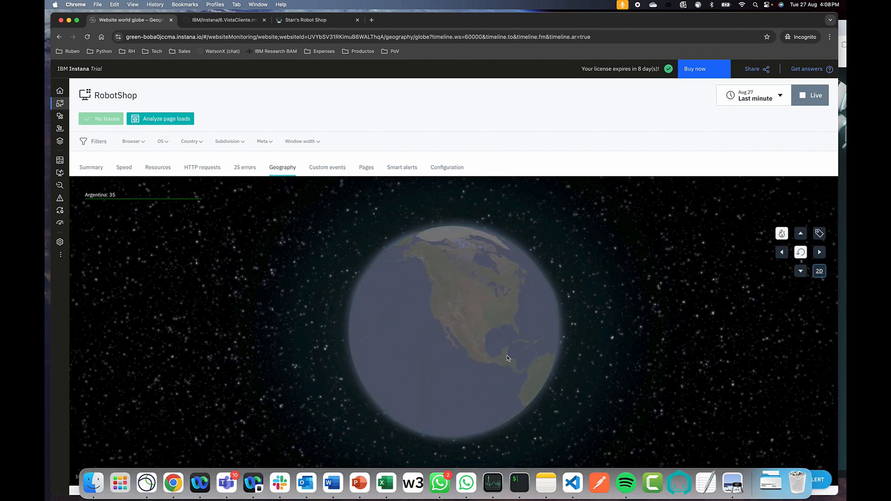
click(801, 273)
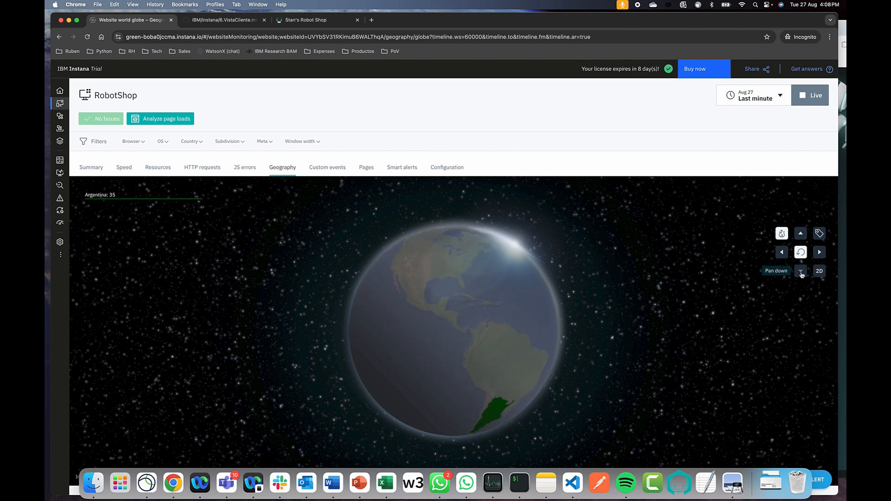
click(801, 275)
click(801, 274)
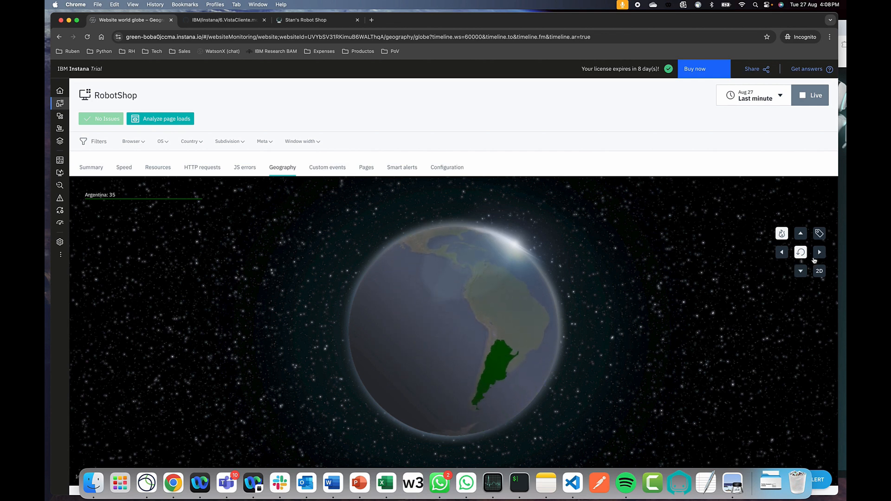
click(801, 270)
click(802, 268)
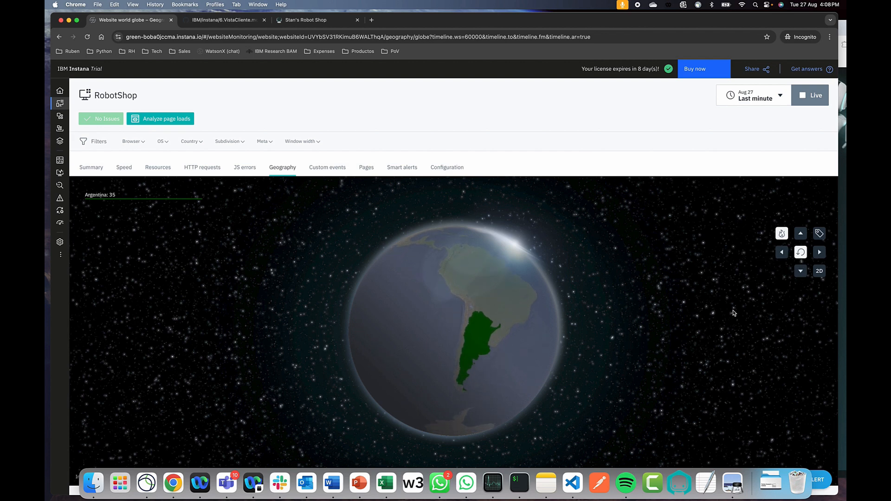
drag(471, 357, 456, 329)
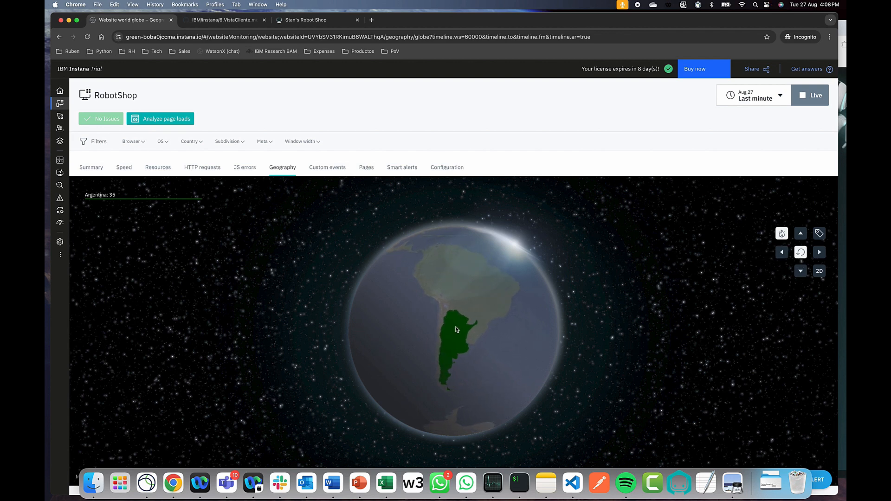
Step: Check the website's Custom events, Pages and Smart alerts, ending on the Pages list
click(326, 168)
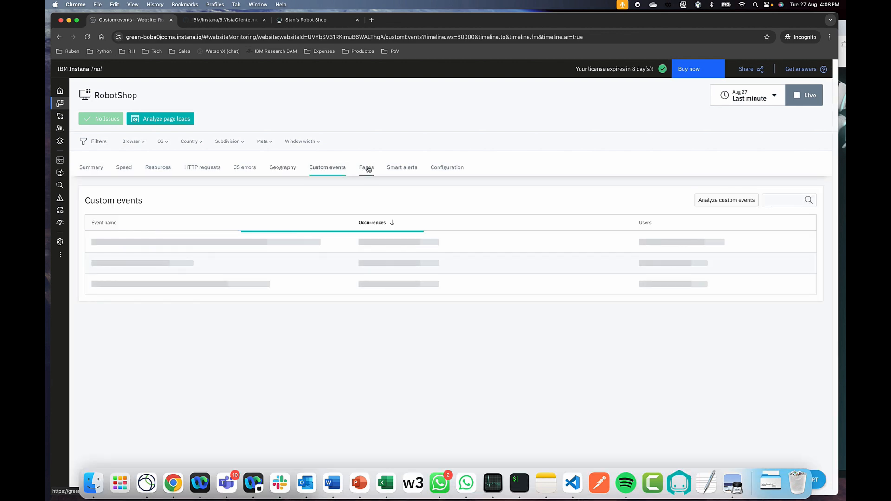
click(366, 168)
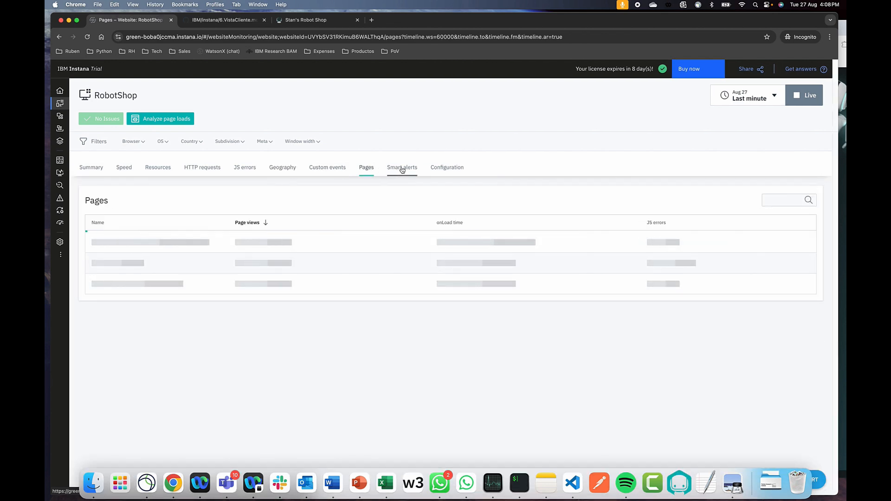
click(399, 170)
click(367, 171)
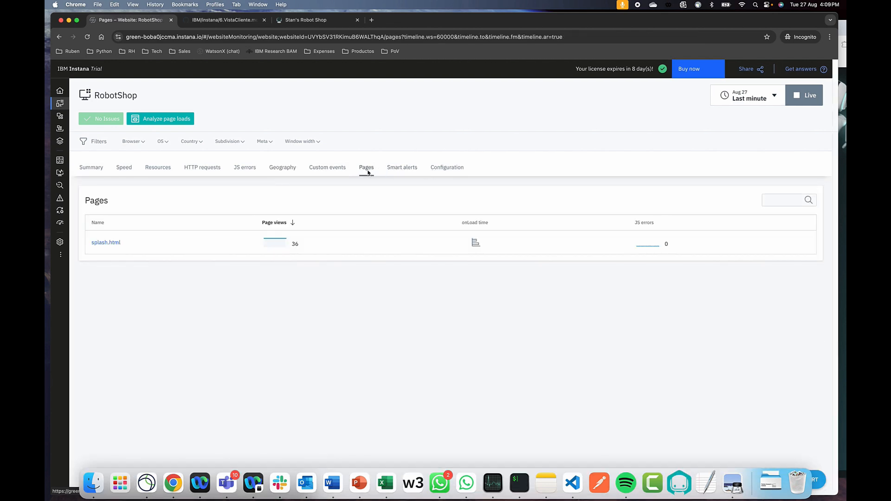
Step: Look over the website's Configuration options, including the rename form, agent tracking script and website removal section
click(444, 172)
scroll(466, 382, down, 3)
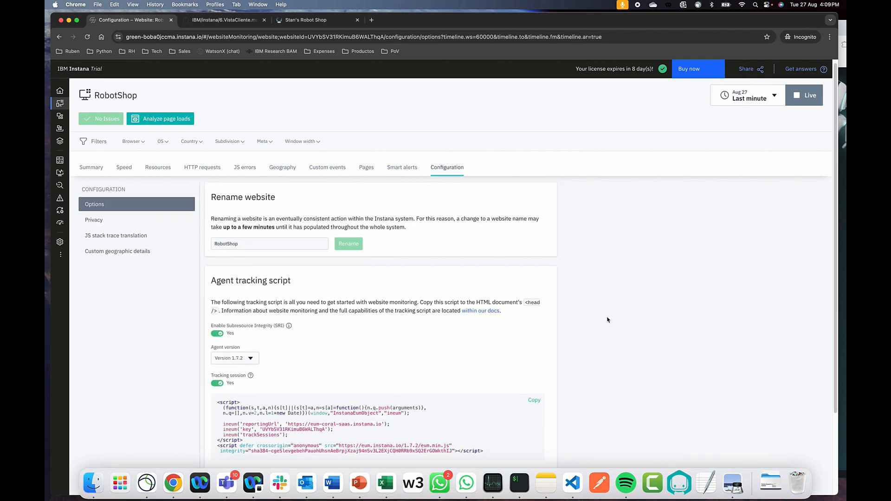
scroll(650, 372, down, 1)
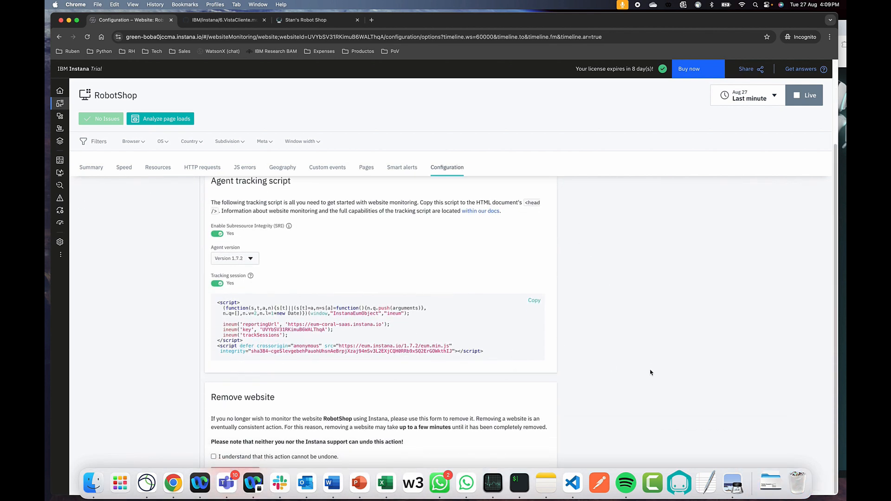
scroll(650, 373, up, 5)
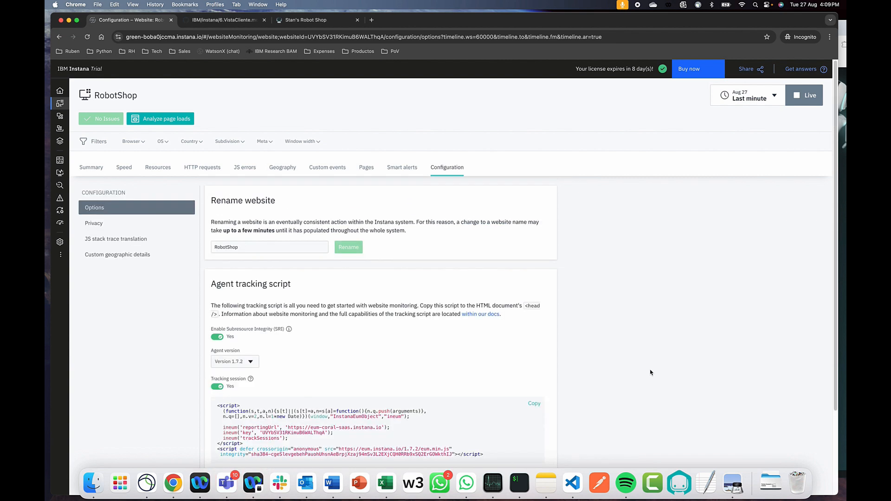
Step: View the page load analytics for RobotShop and return to the website's summary through the websites list
click(271, 143)
click(161, 119)
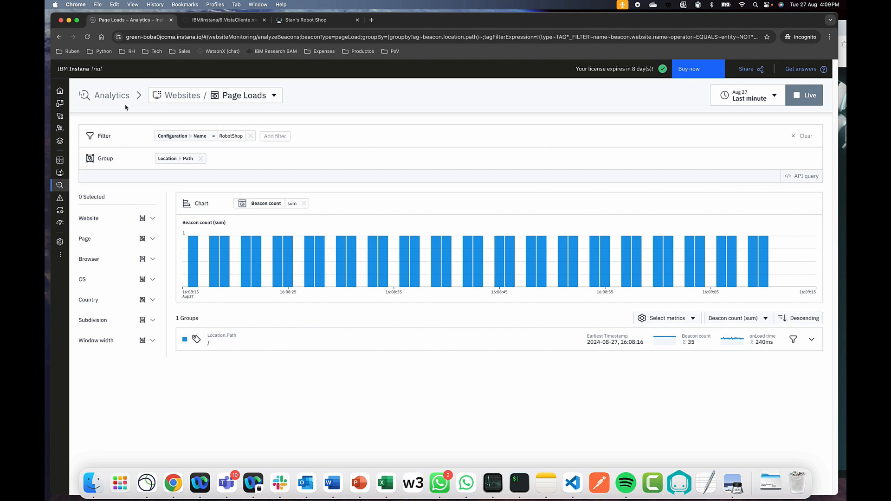
click(93, 103)
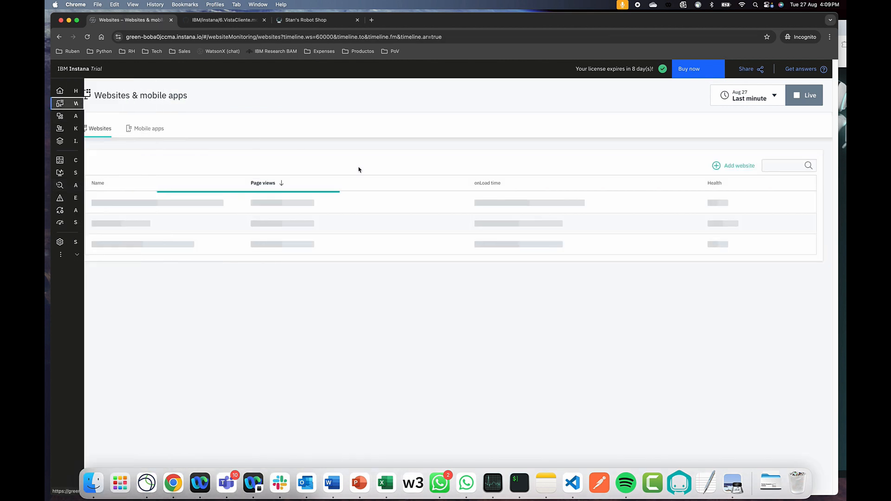
click(106, 203)
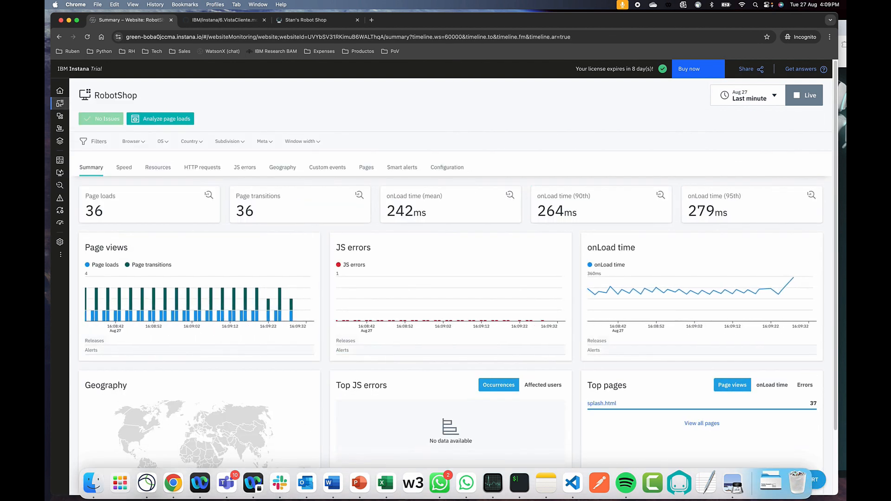
Step: Compare the summary's top pages by onLoad time and errors, and set the ranking back to page views
scroll(834, 260, down, 3)
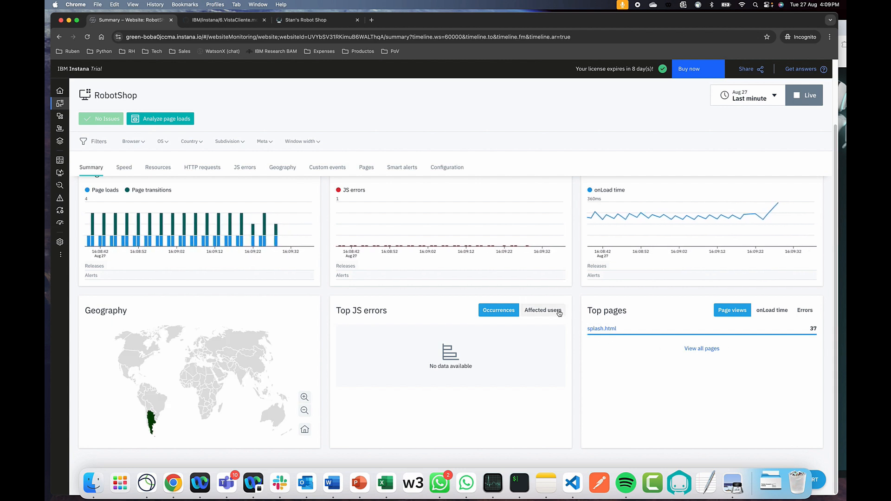
click(778, 315)
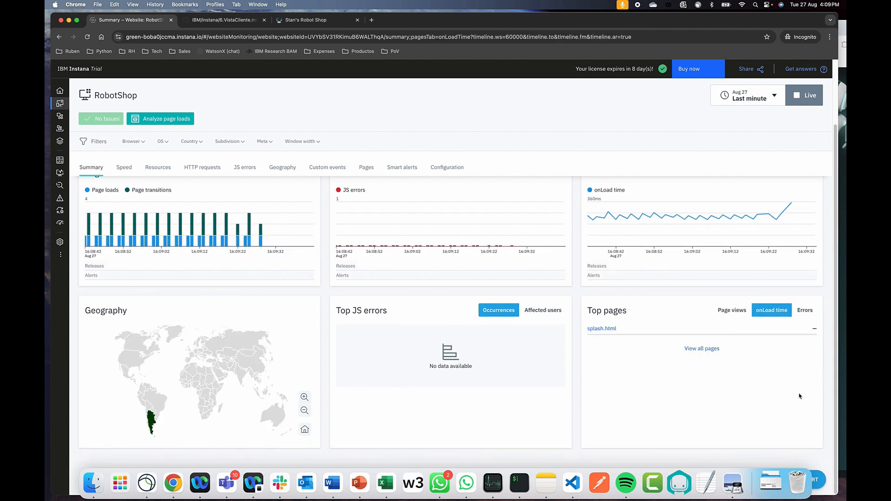
click(803, 311)
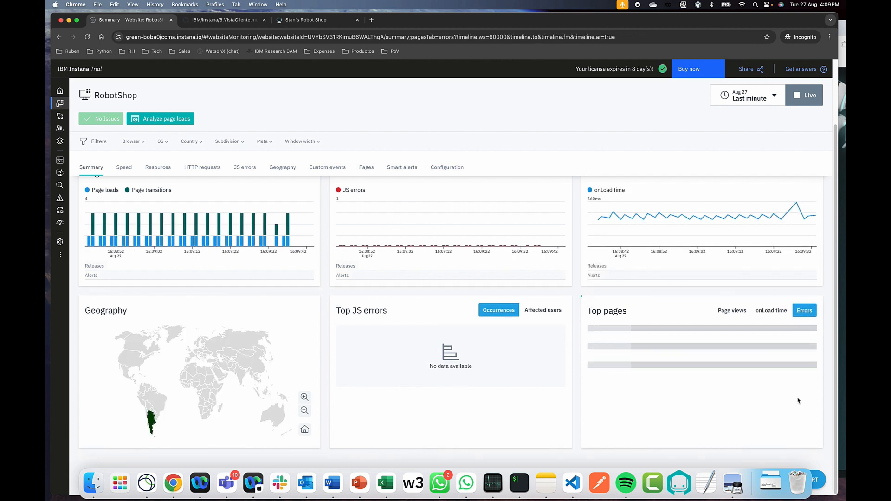
click(733, 311)
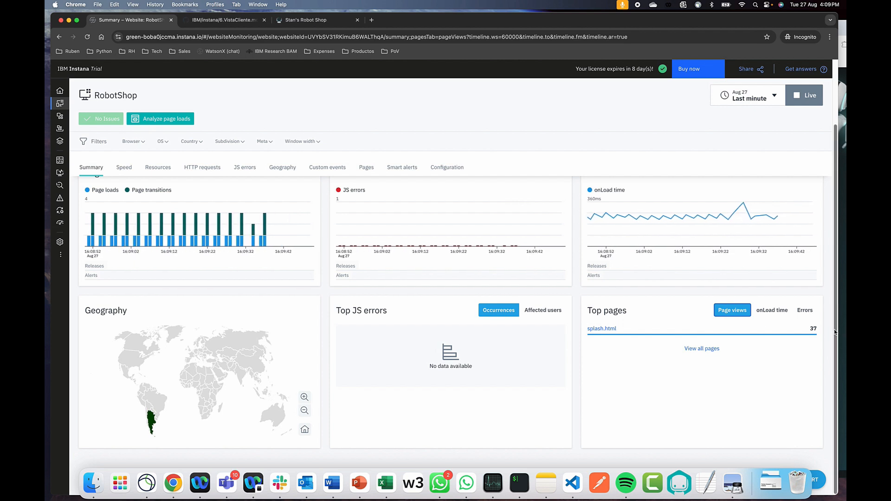
scroll(832, 222, up, 2)
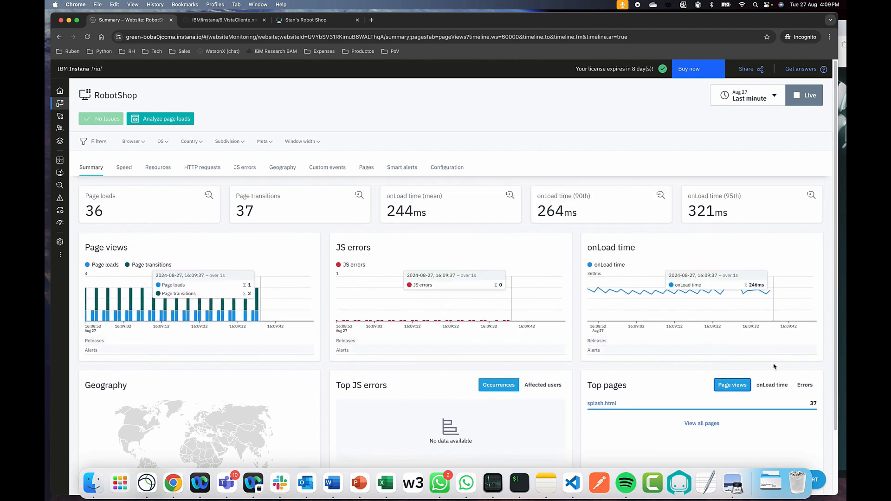
Step: View the full list of pages for the RobotShop website
click(702, 423)
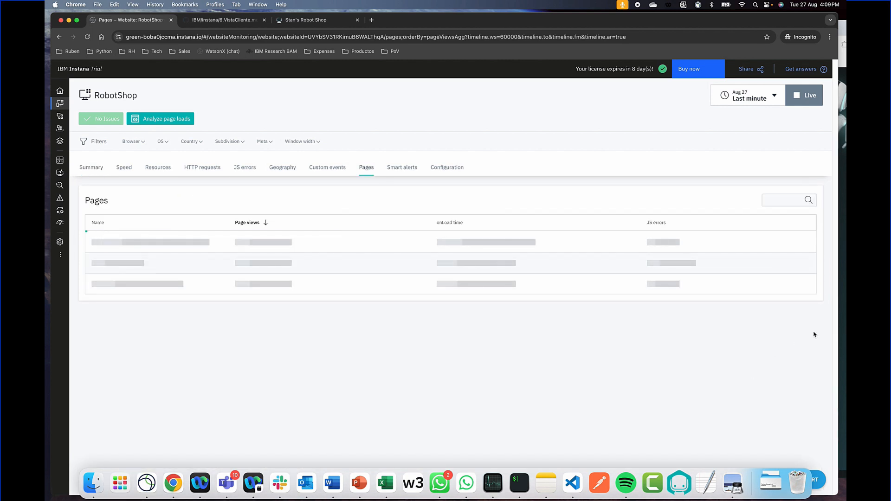
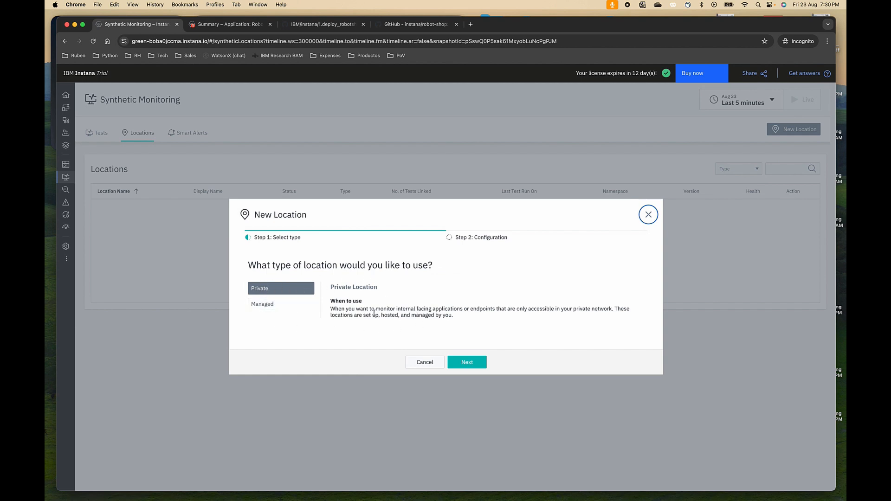
Step: Review the private location's deployment commands and the managed location's requirements, and leave the new location setup without creating anything
click(466, 362)
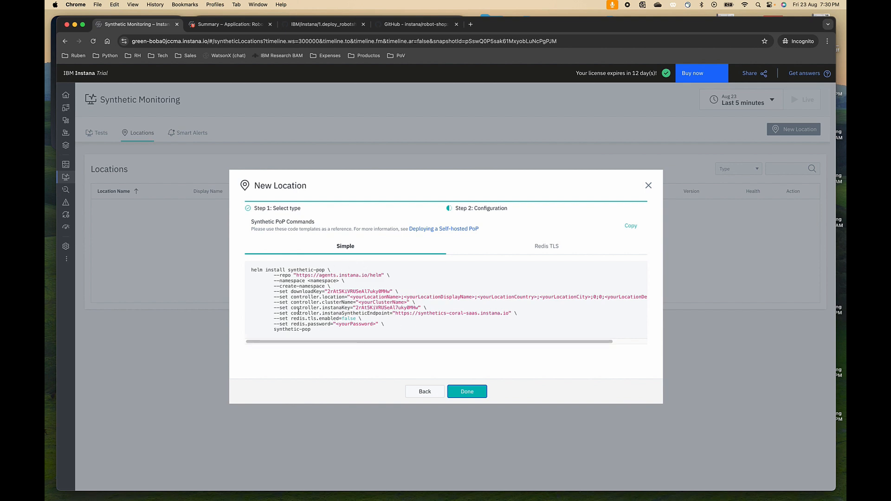
click(425, 392)
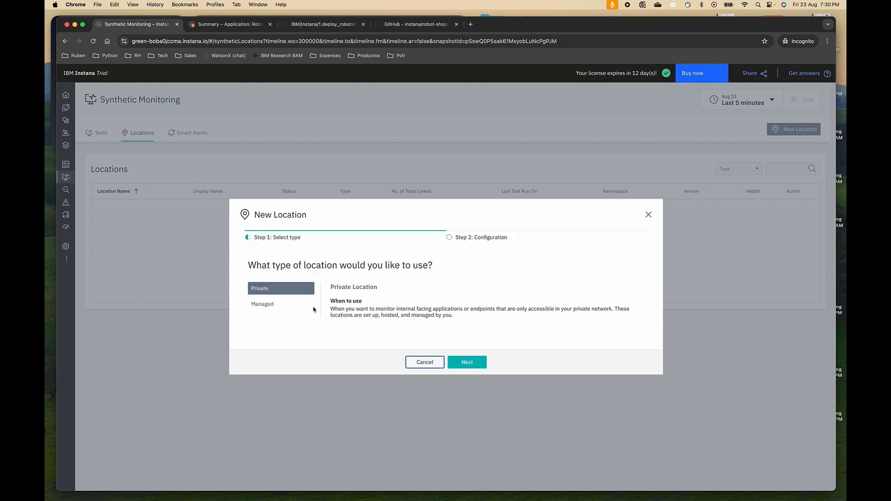
click(268, 307)
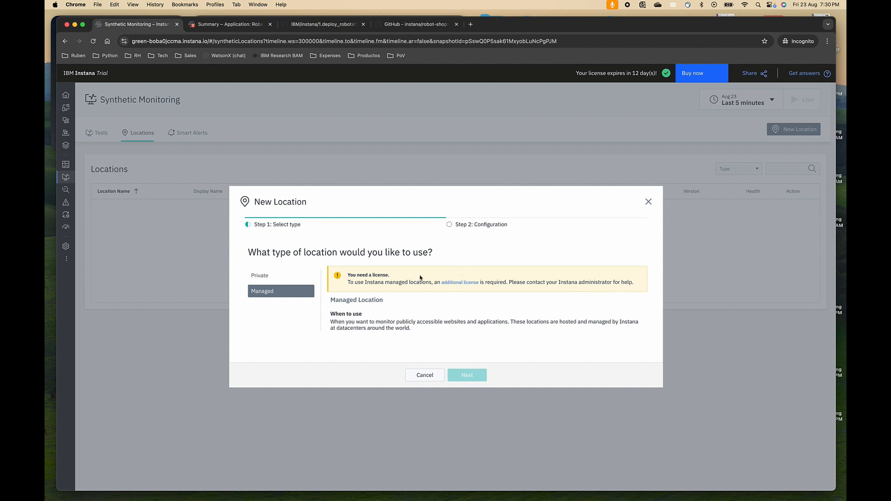
drag(485, 283, 441, 282)
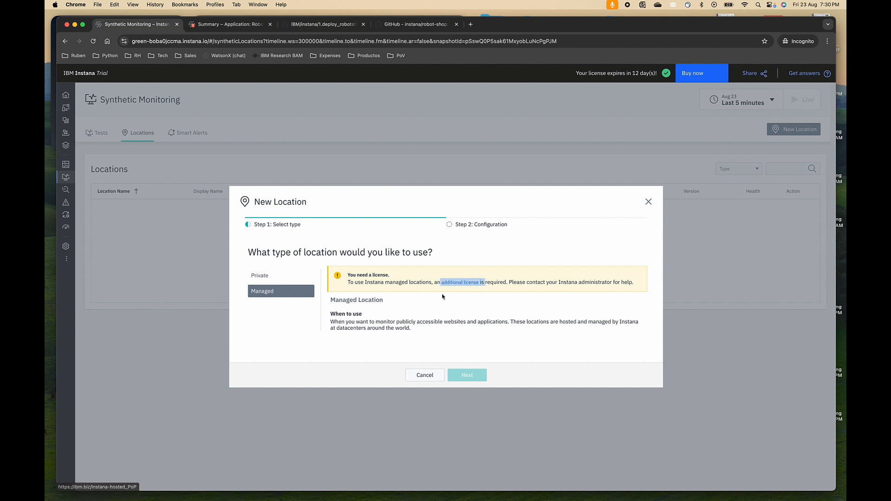
click(434, 376)
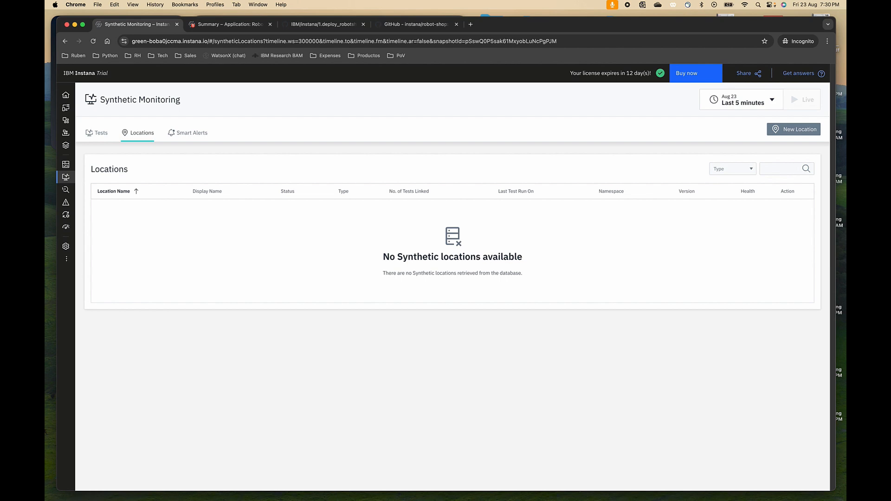
Step: Switch to the obs-nucleo Instana window and activate a new managed synthetic location in the us-east-1 (NVirginia) datacenter
drag(846, 88, 510, 36)
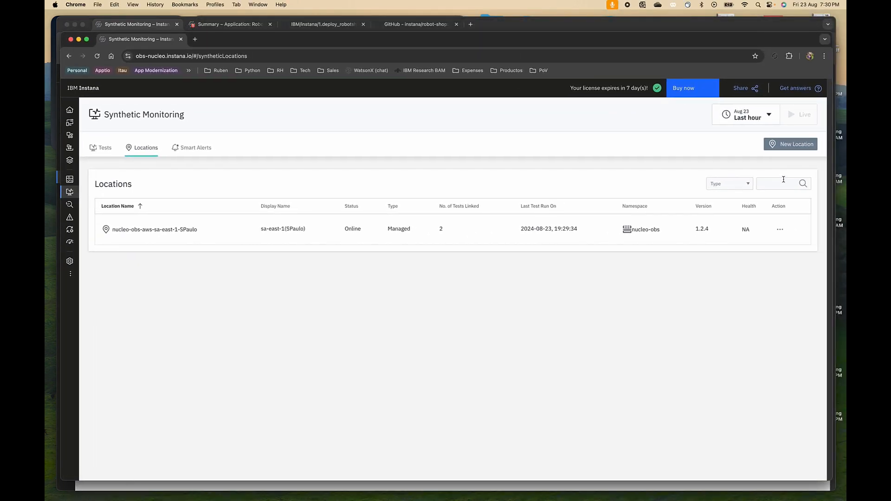
click(796, 145)
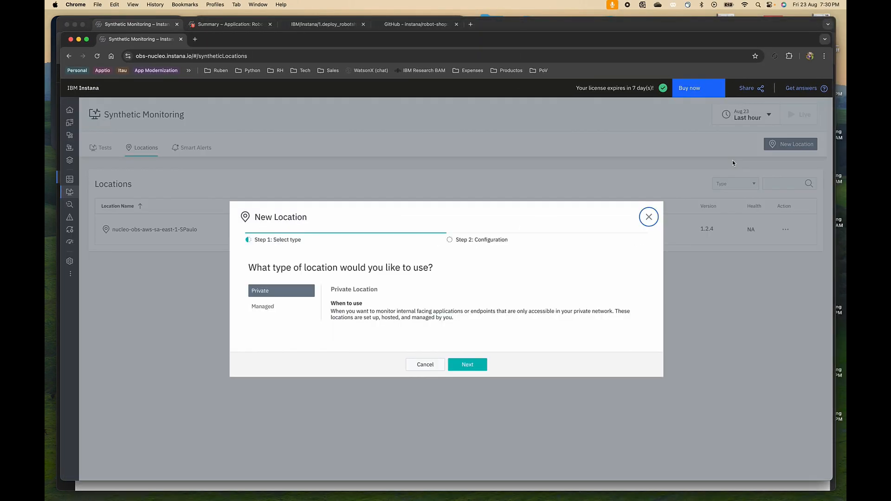
click(273, 310)
click(462, 364)
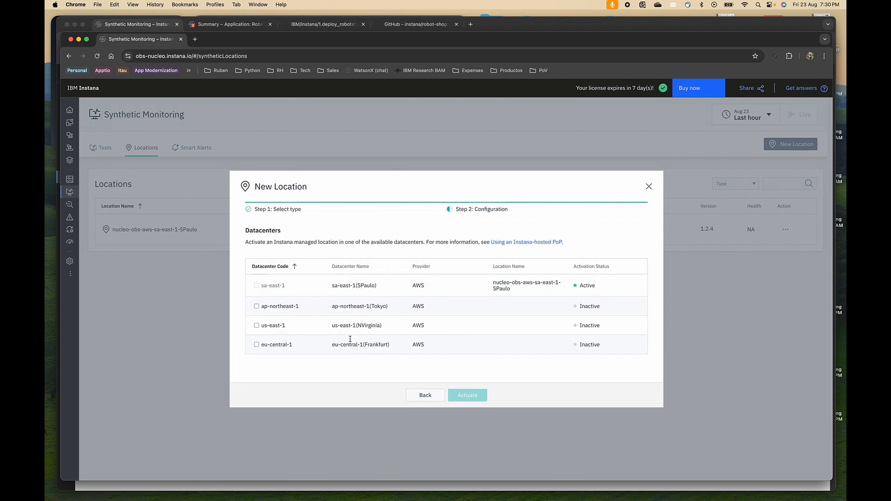
click(256, 326)
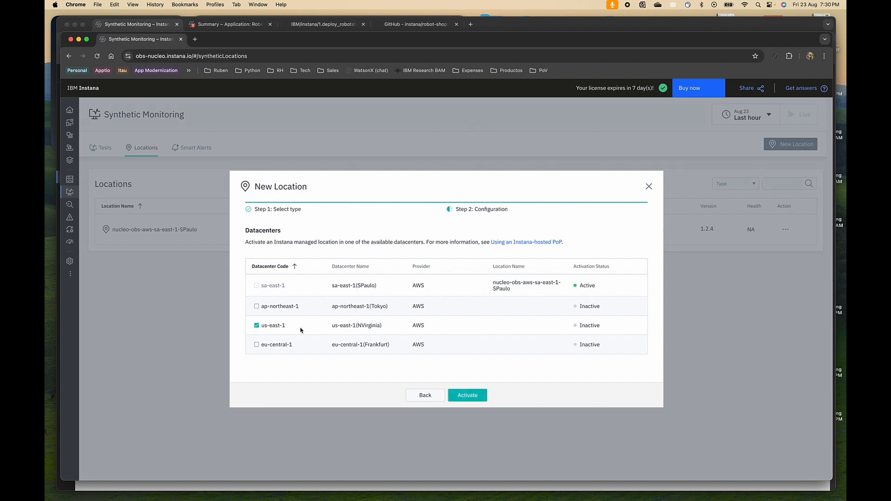
click(463, 397)
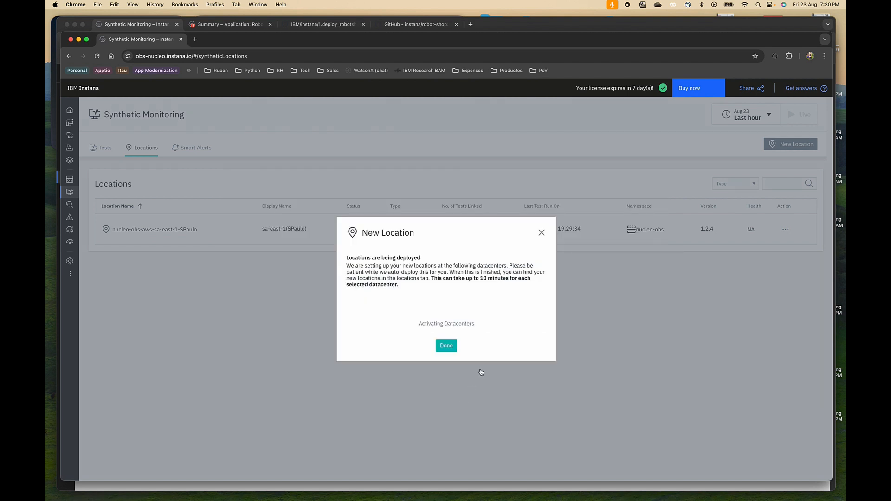
click(447, 349)
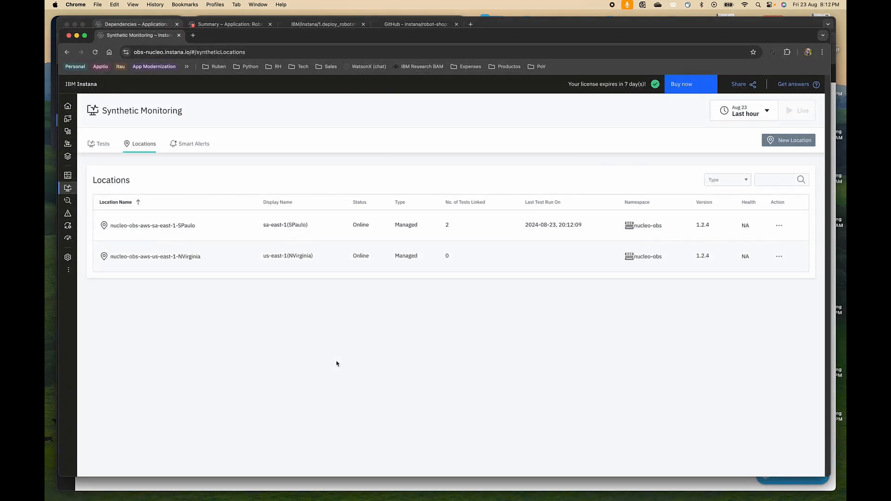
Step: Check the NVirginia location's description, and start creating a new synthetic test from the synthetic tests list
mouse_move(189, 259)
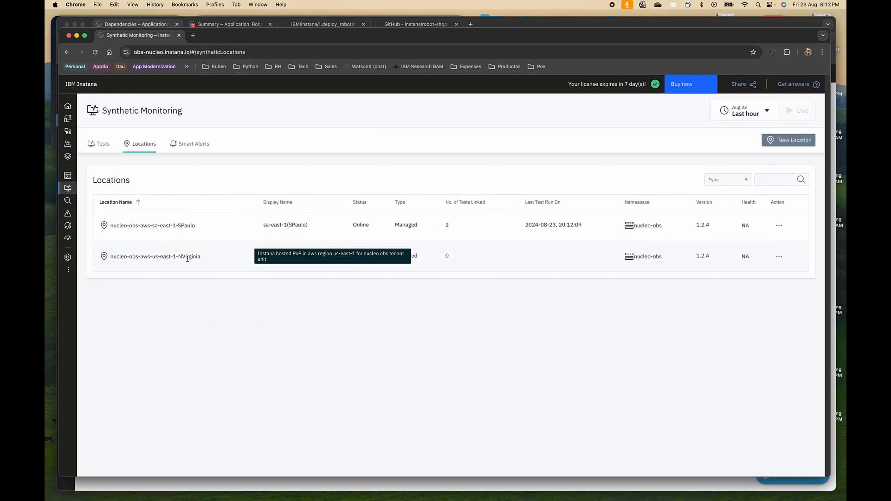
click(102, 148)
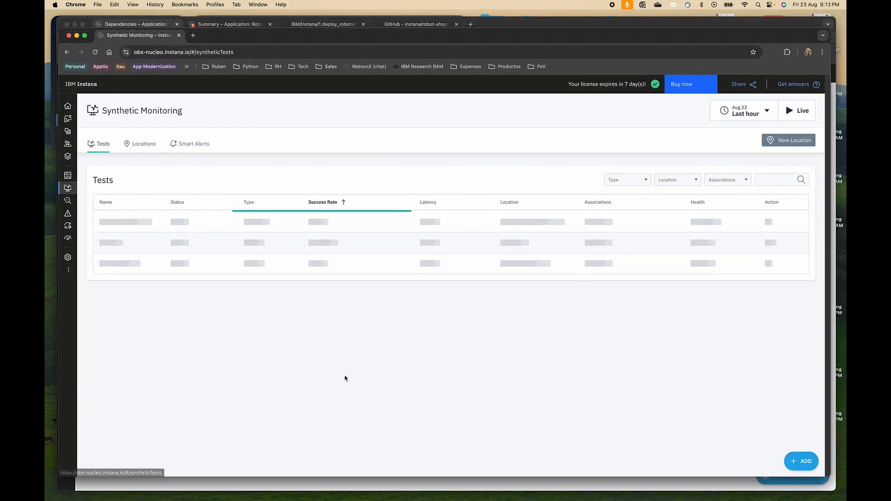
click(800, 463)
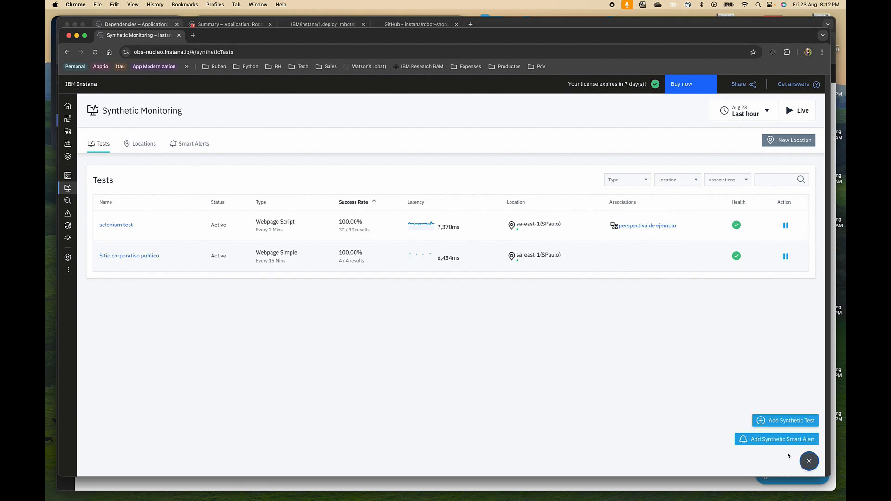
click(788, 422)
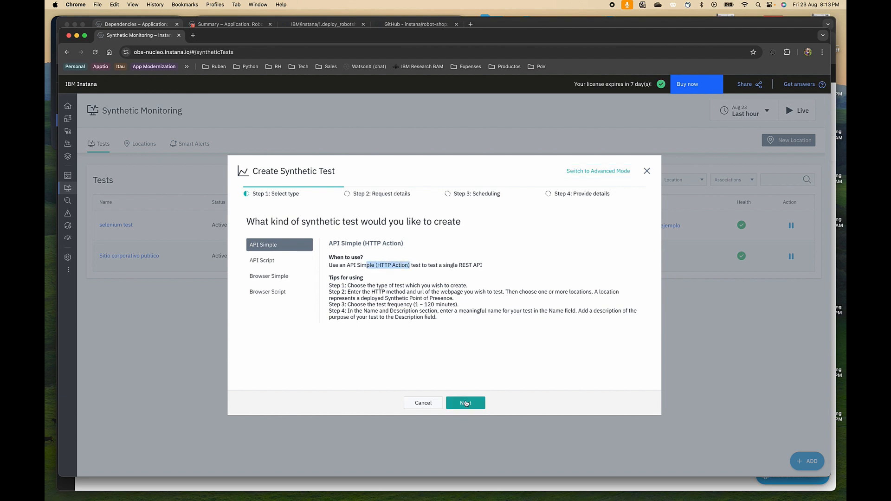
Step: Look over the request details required by the API Simple and API Script test types, returning to the type selection each time
click(465, 402)
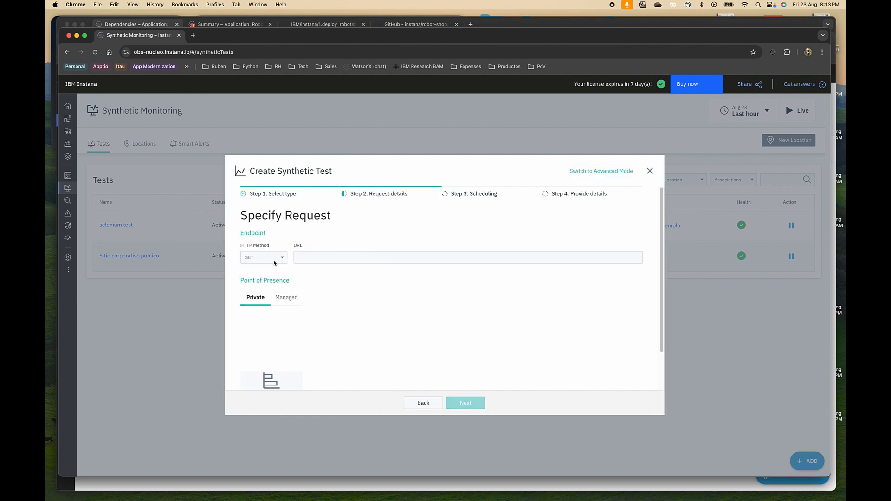
click(285, 300)
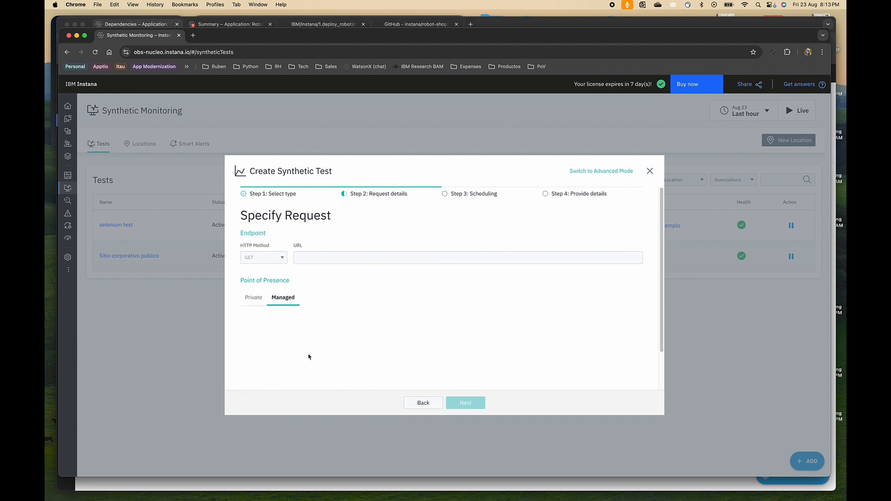
click(268, 297)
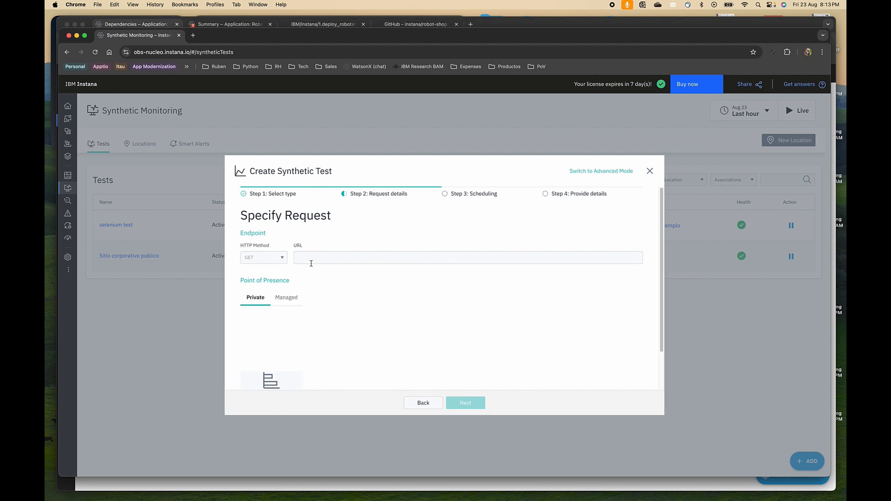
click(423, 403)
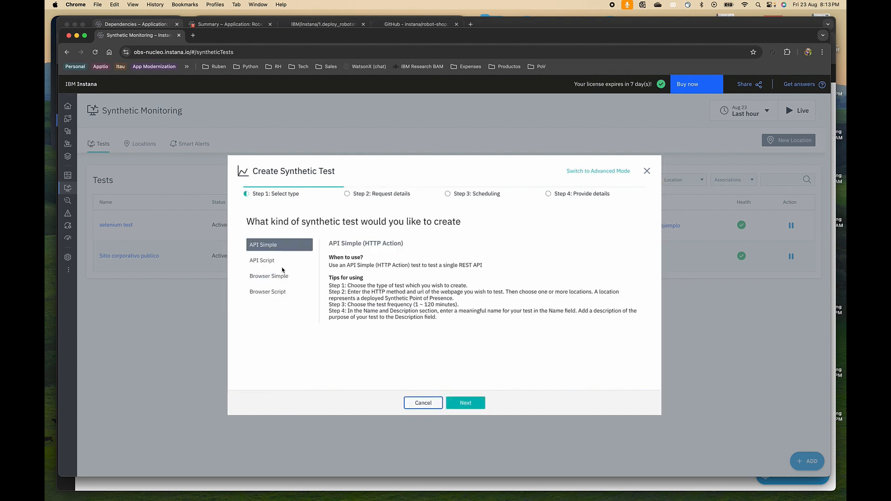
click(279, 260)
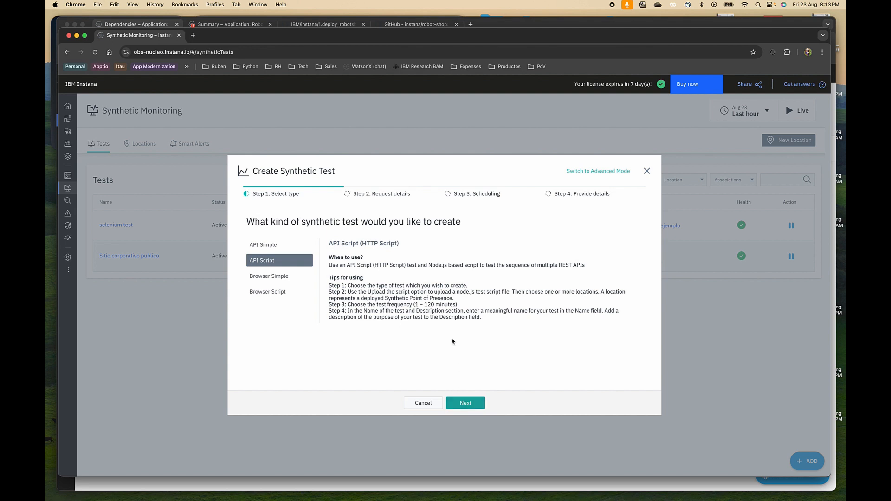
drag(369, 265, 458, 266)
click(468, 400)
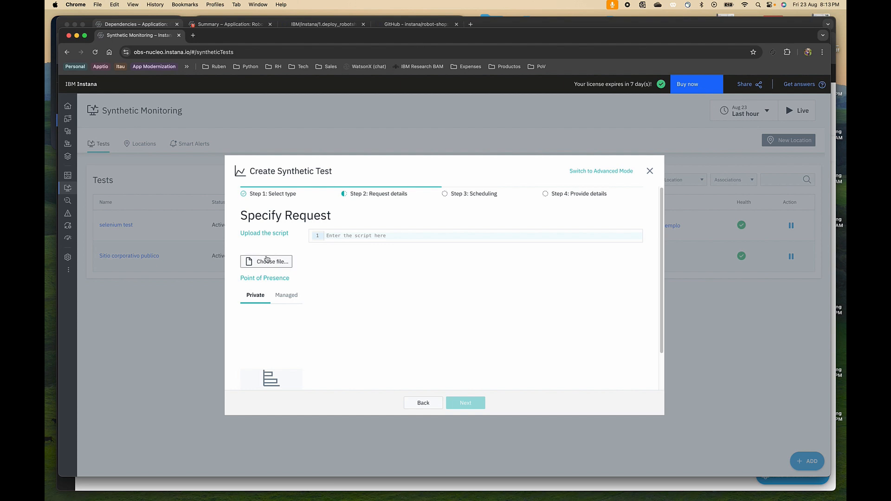
click(425, 404)
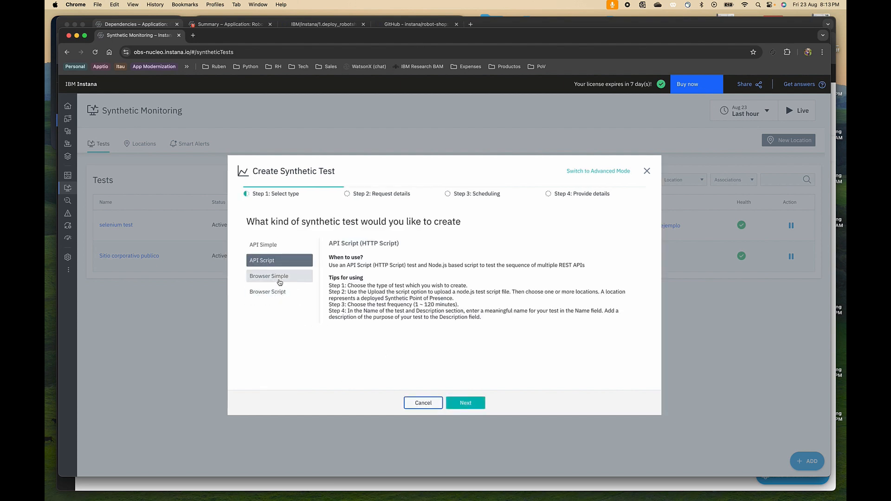
Step: Read the usage descriptions of the Browser Simple and Browser Script test types
click(280, 276)
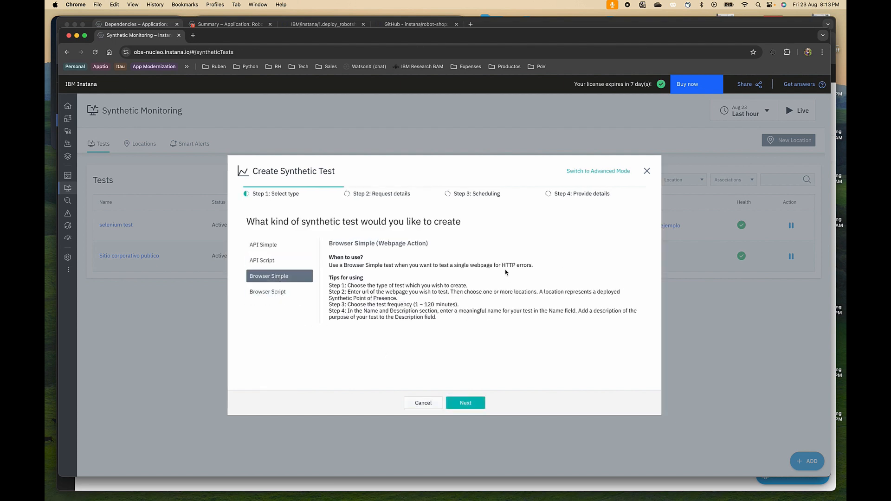
drag(440, 266, 514, 268)
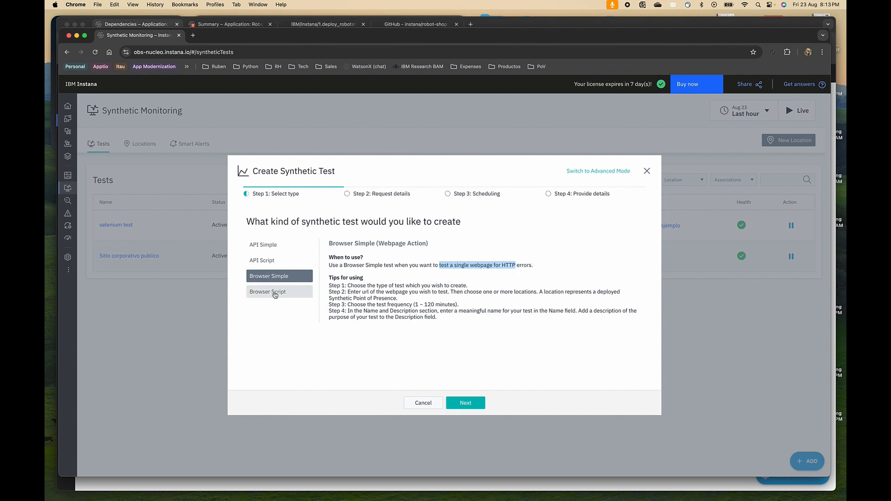
click(274, 293)
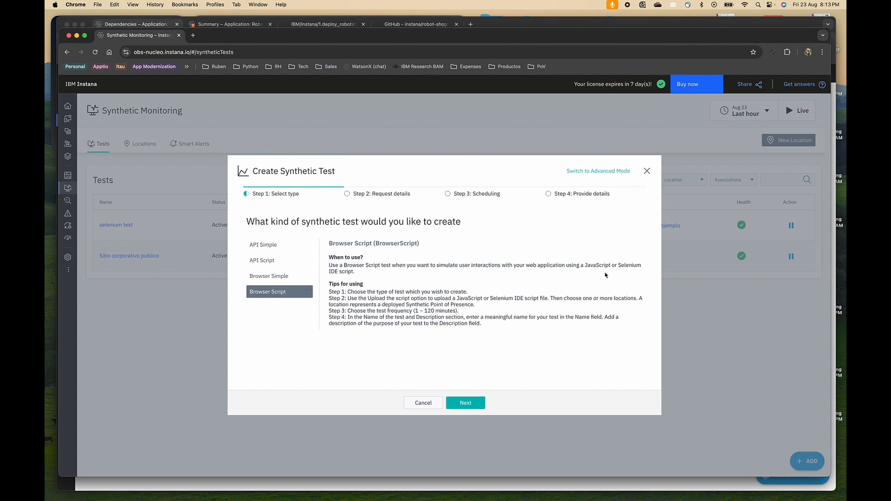
drag(642, 267, 586, 266)
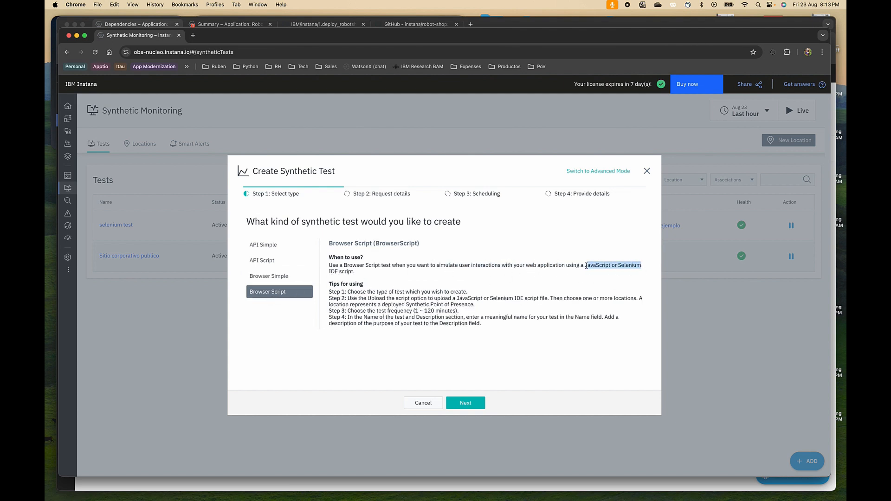
click(278, 276)
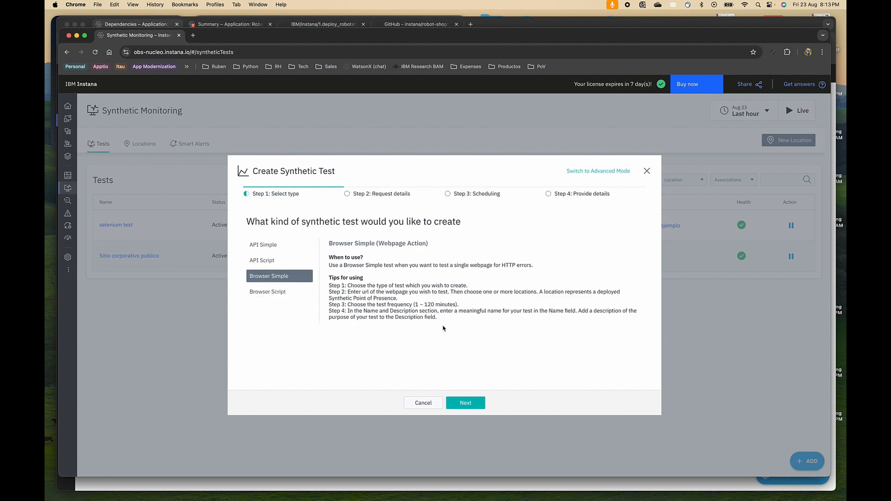
click(473, 402)
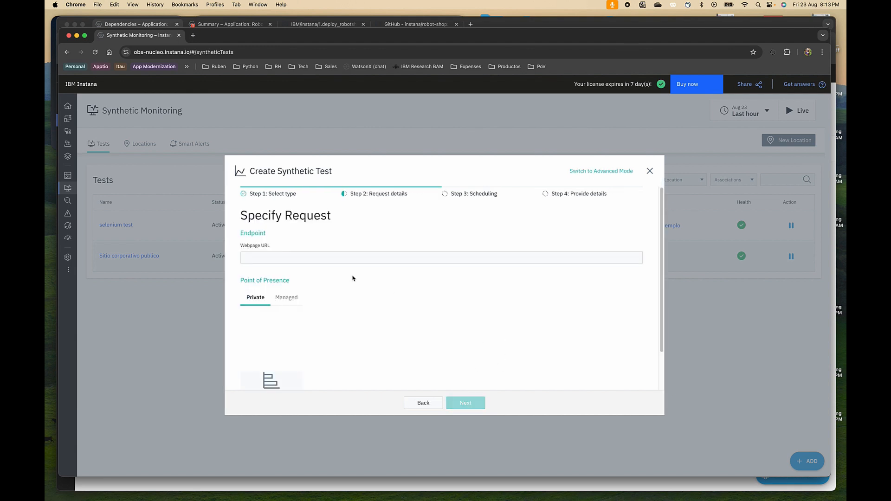
click(277, 260)
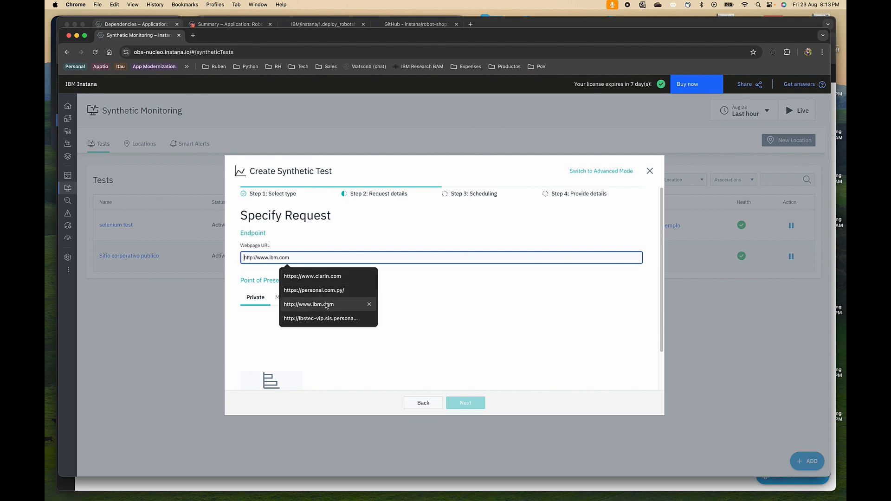
click(327, 305)
Step: Assign the managed us-east-1 (NVirginia) and sa-east-1 (SPaulo) locations to the test, and accept the default scheduling frequency
click(295, 301)
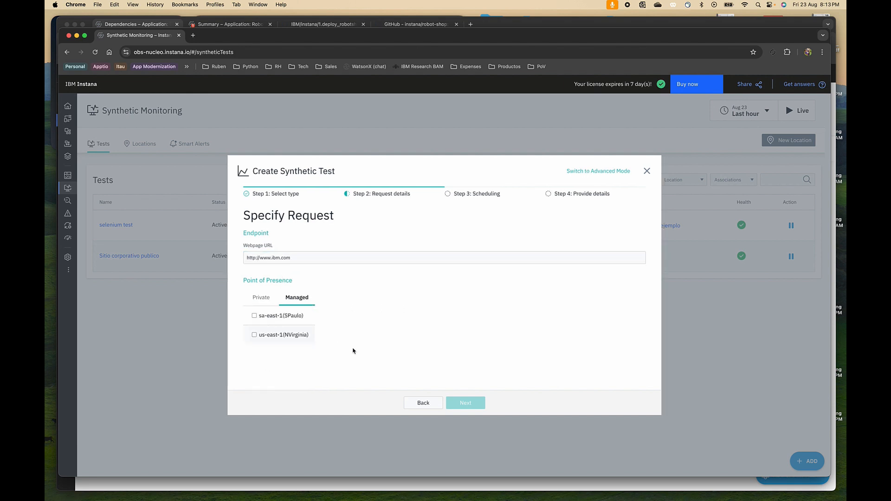
click(254, 336)
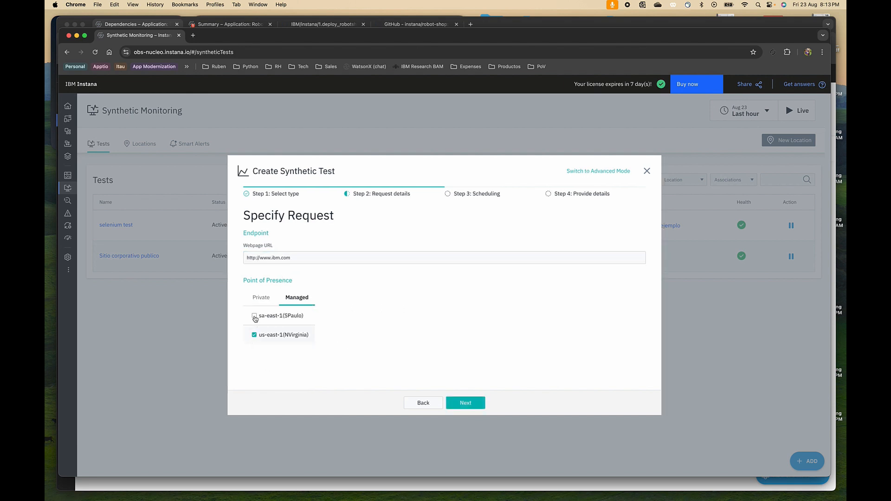
click(255, 319)
click(458, 401)
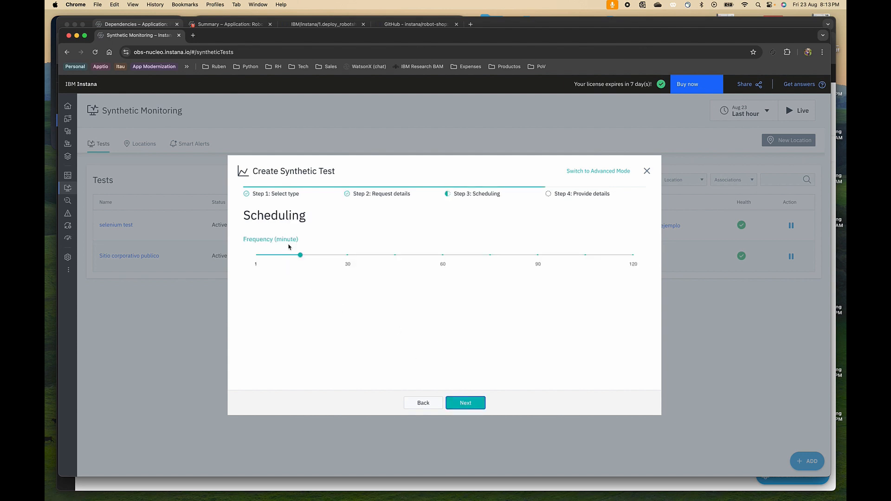
mouse_move(302, 254)
click(466, 403)
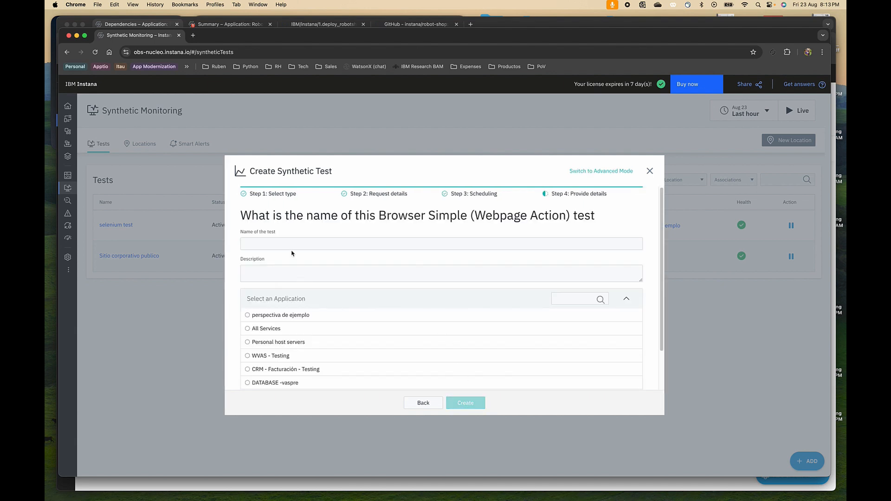
Step: Name the Browser Simple test "iBM corporate page", create it, and reload the Synthetic Monitoring test list
click(292, 244)
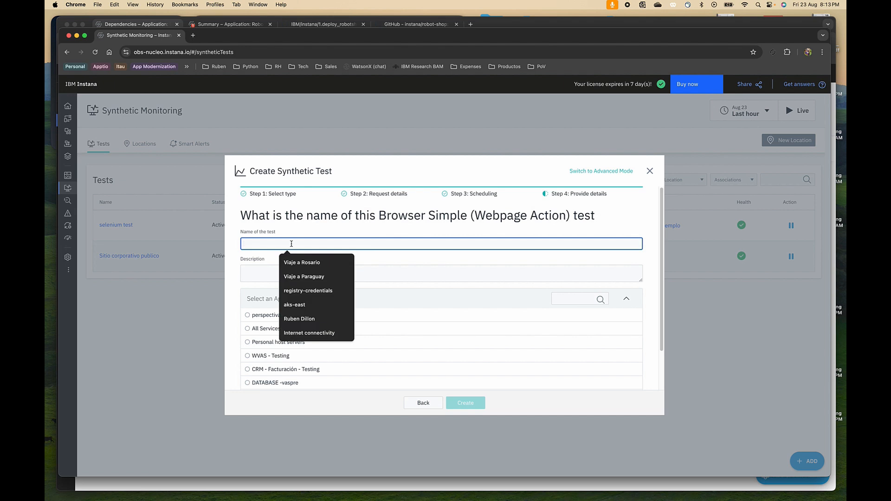
text(iBM corporate page)
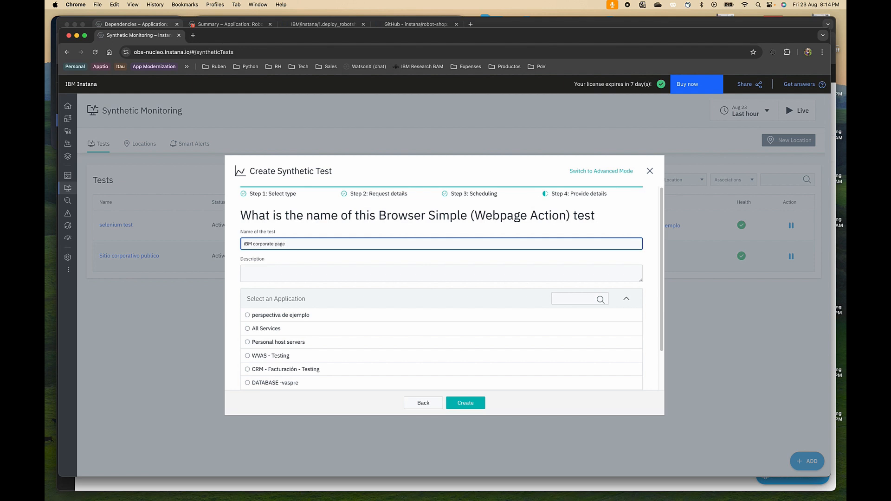
click(469, 403)
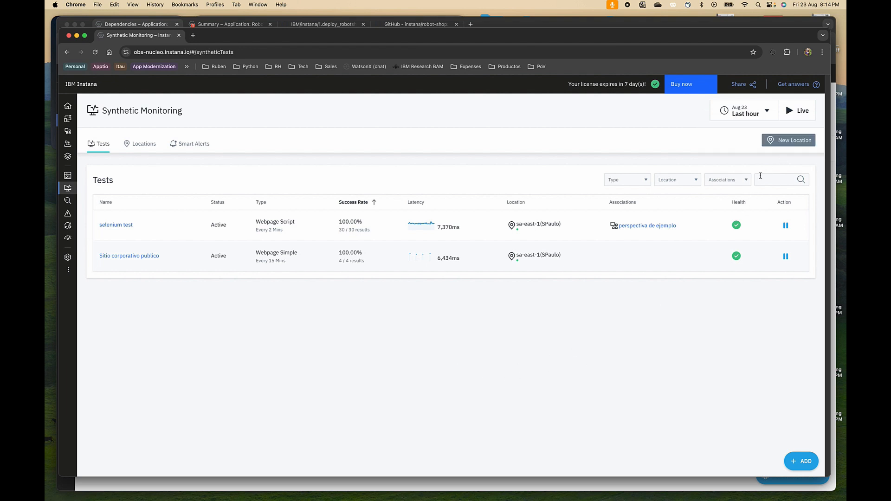
click(96, 53)
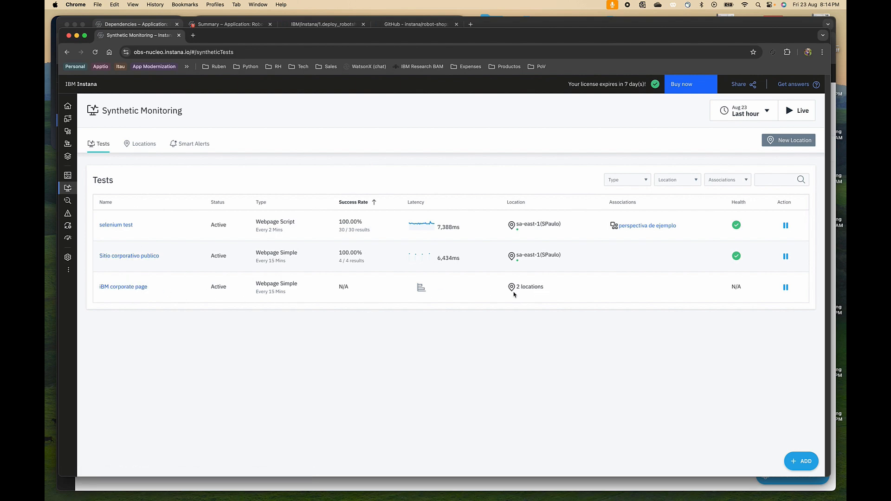
Step: Check the locations of the new iBM corporate page test and open its details
drag(545, 287, 517, 289)
click(141, 288)
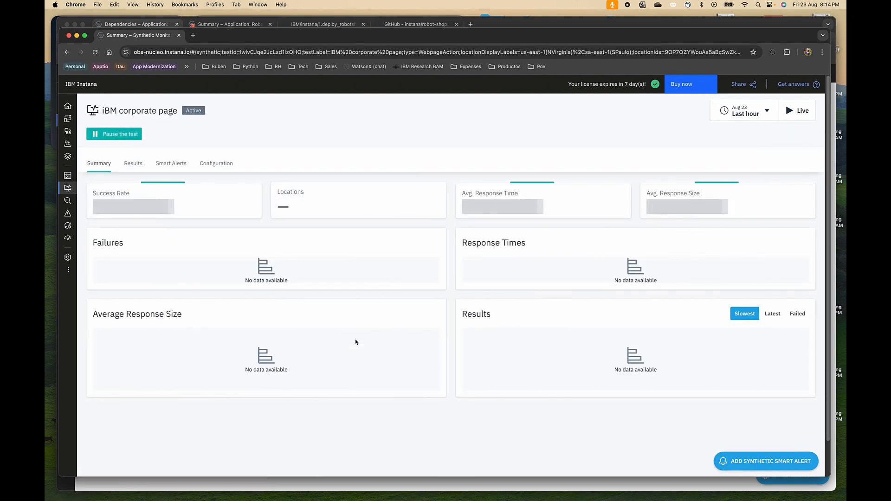
click(138, 171)
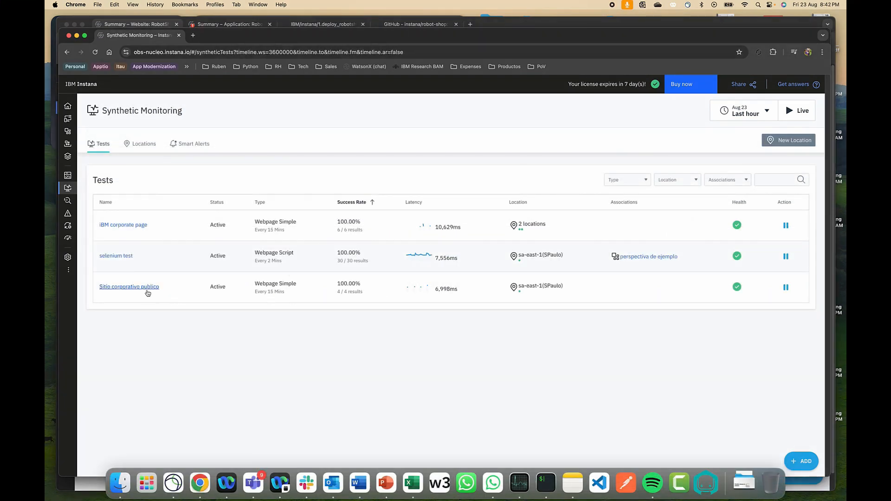
Step: Open the iBM corporate page test from the test list and review its summary metrics, charts and results
click(127, 228)
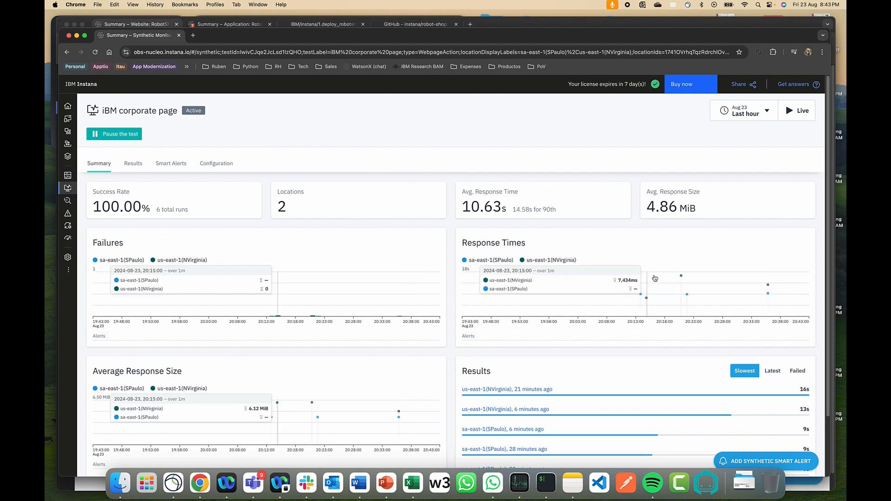
scroll(690, 255, down, 3)
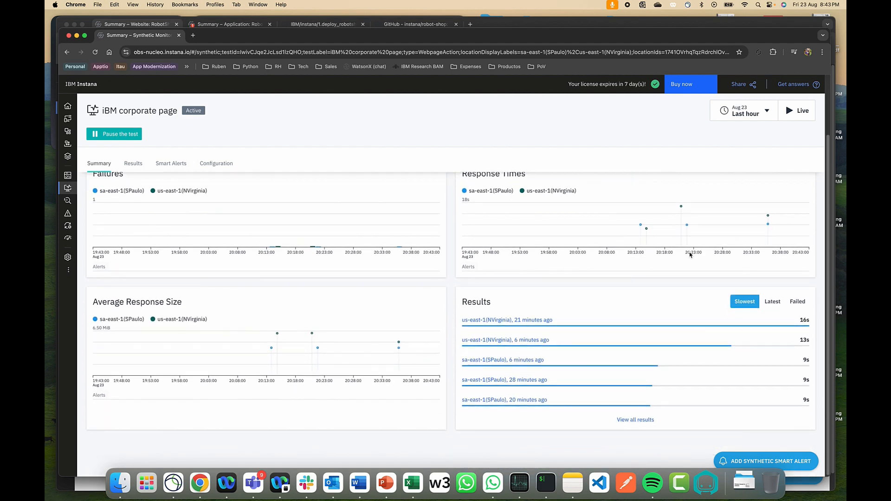
scroll(690, 255, up, 3)
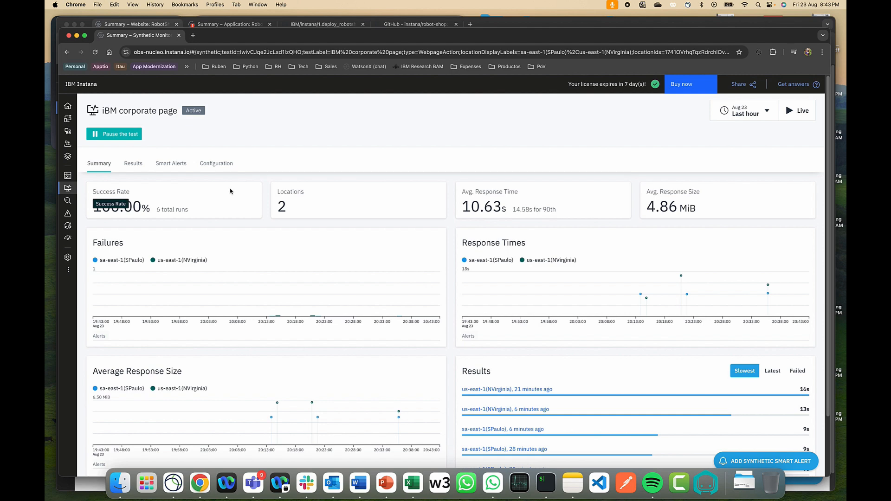
Step: List all results of the iBM corporate page test and open the slowest us-east-1(NVirginia) run
click(133, 163)
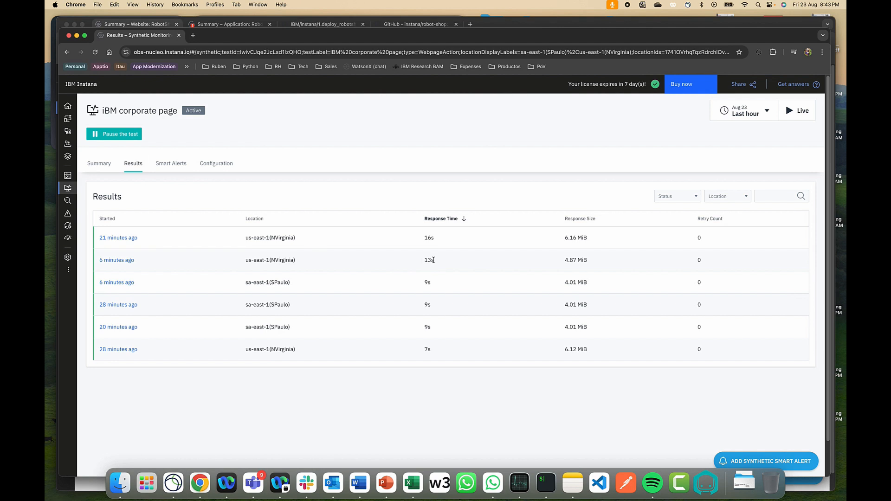
click(124, 242)
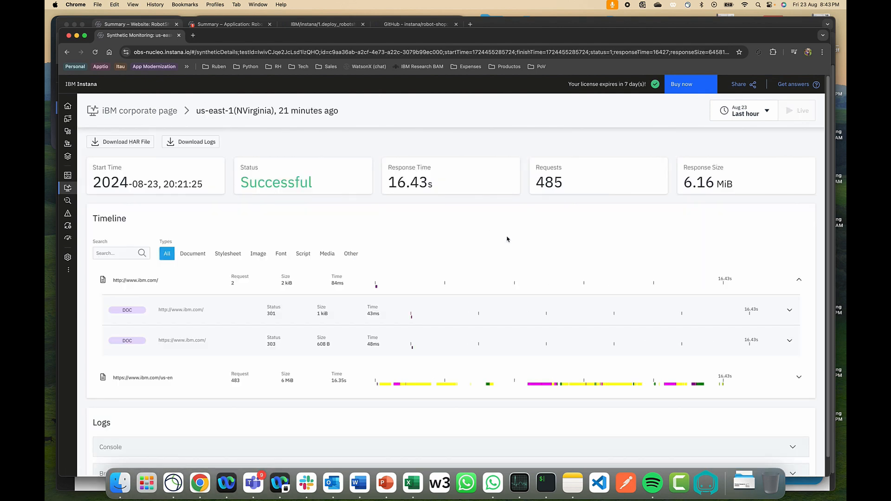
scroll(526, 259, down, 1)
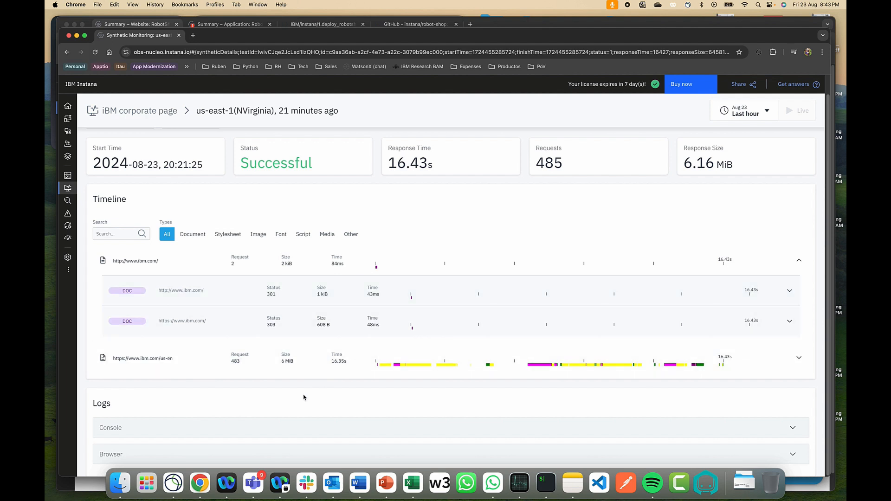
Step: Expand the run's Console and Browser logs and read through the logged entries
click(789, 427)
scroll(718, 406, down, 2)
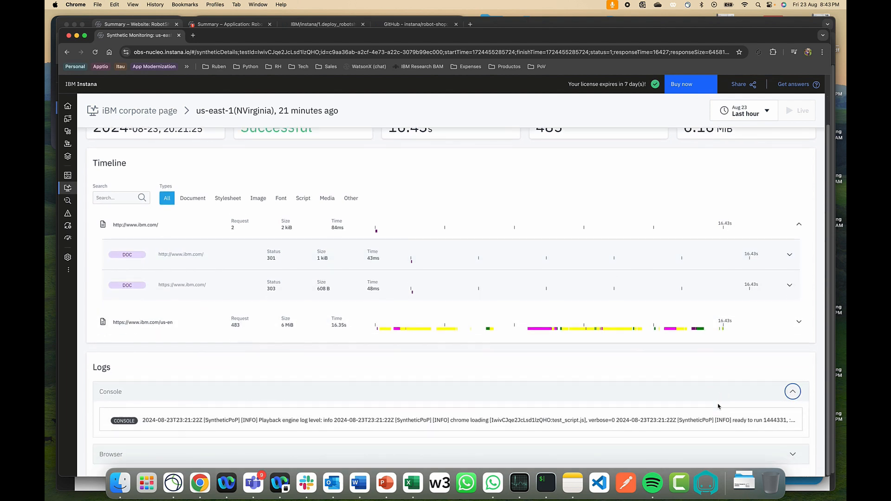
click(792, 454)
scroll(716, 394, down, 10)
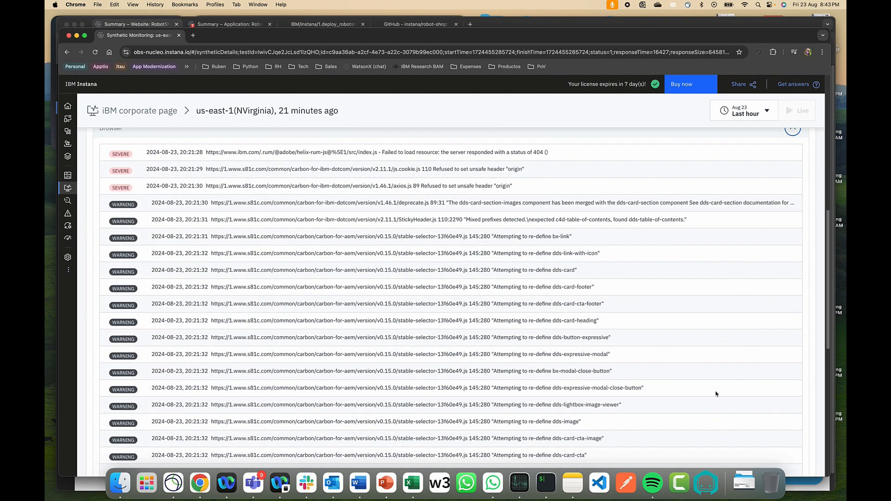
scroll(715, 394, down, 6)
scroll(715, 394, up, 15)
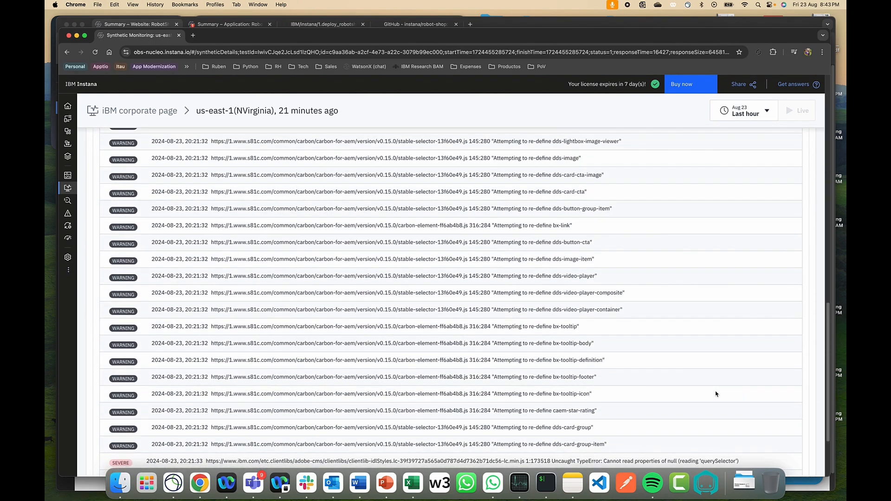
scroll(716, 393, up, 5)
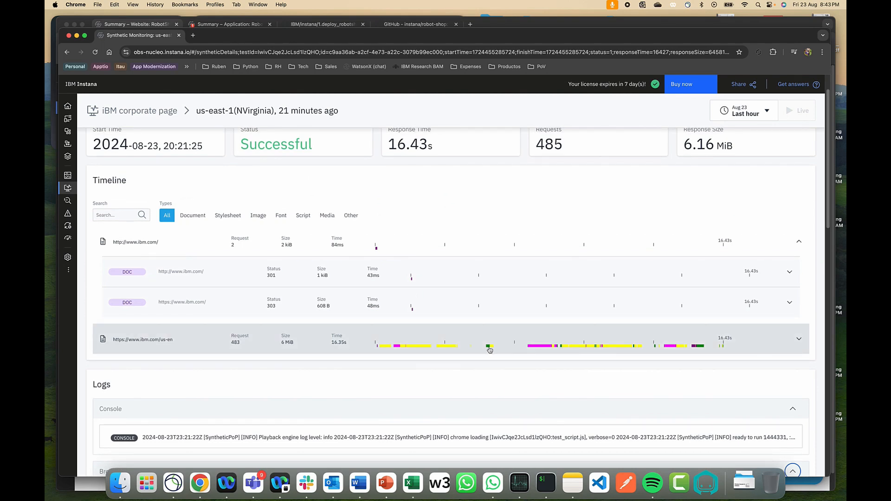
click(460, 356)
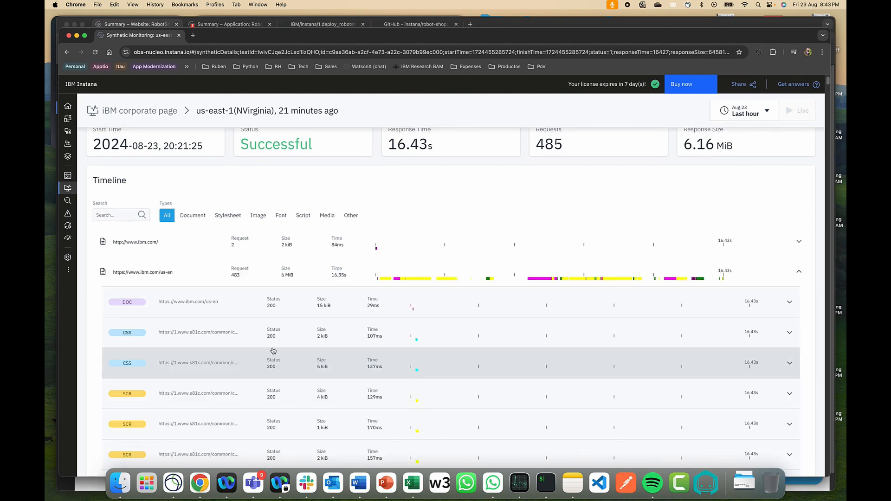
scroll(462, 369, down, 5)
scroll(462, 368, down, 5)
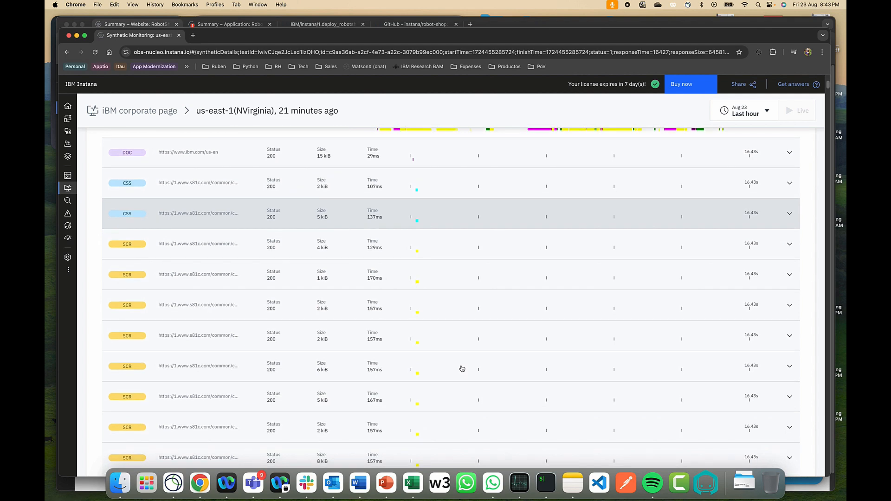
scroll(462, 369, up, 10)
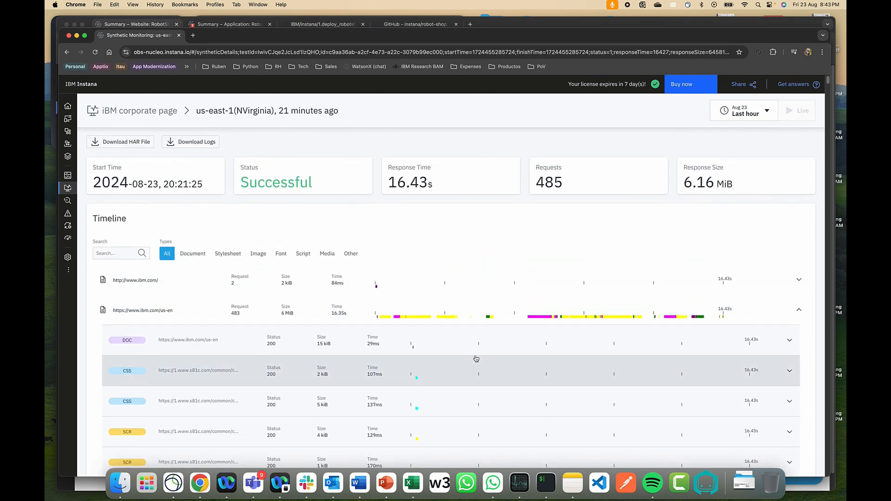
Step: Return to the iBM corporate page summary and compare its Failed, Latest and Slowest results, ending on Slowest
click(141, 114)
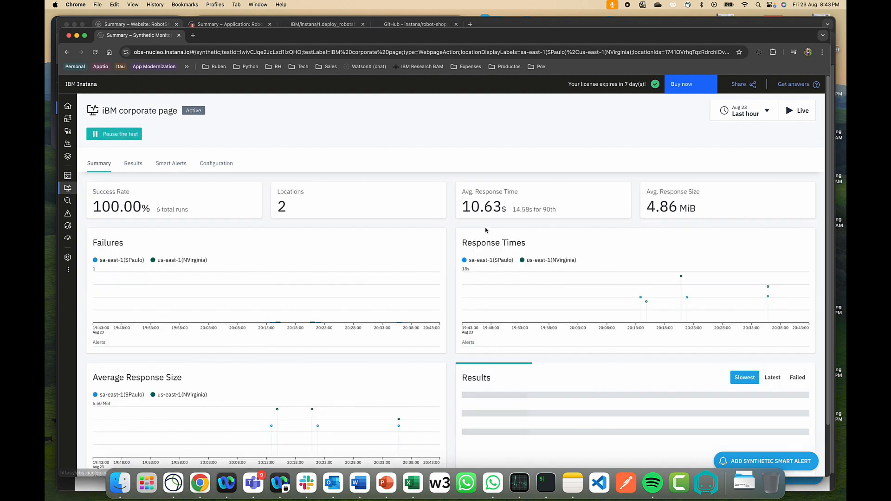
scroll(621, 302, down, 3)
scroll(621, 302, down, 1)
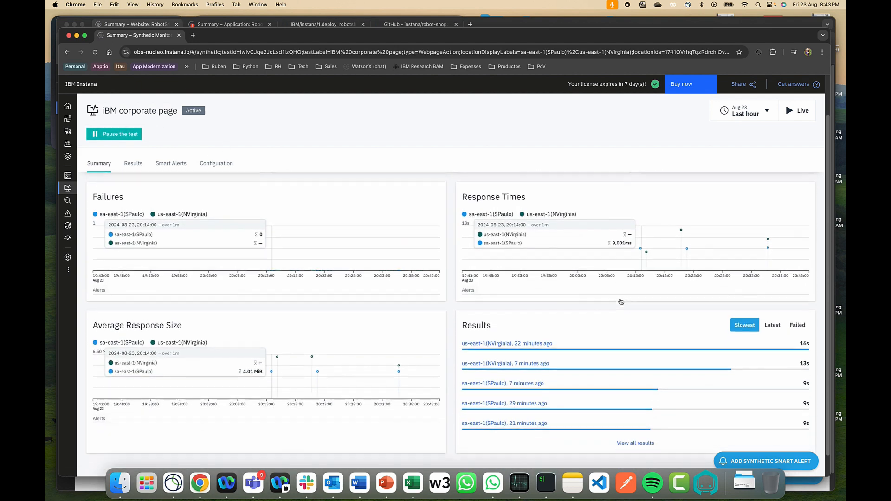
click(792, 320)
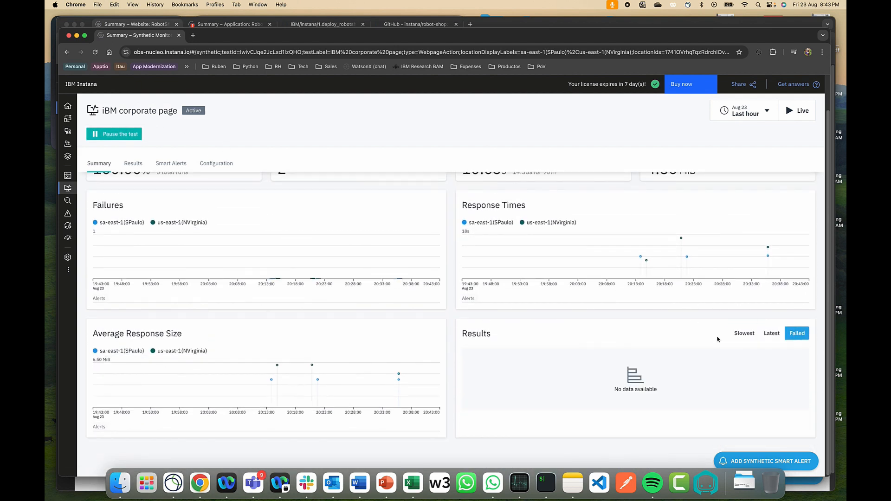
click(771, 334)
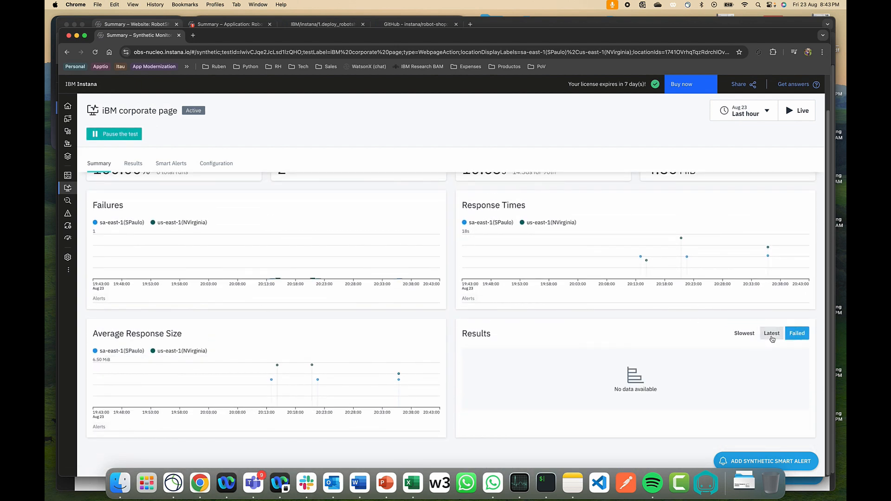
click(744, 334)
scroll(690, 341, up, 2)
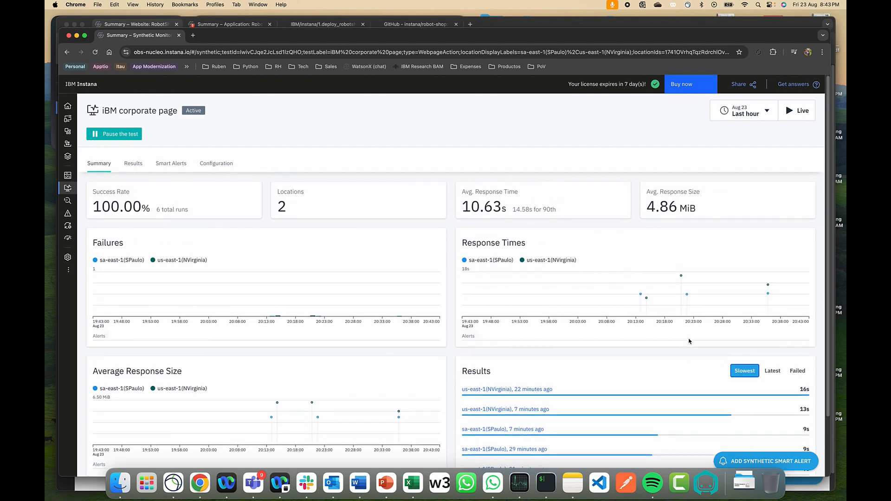